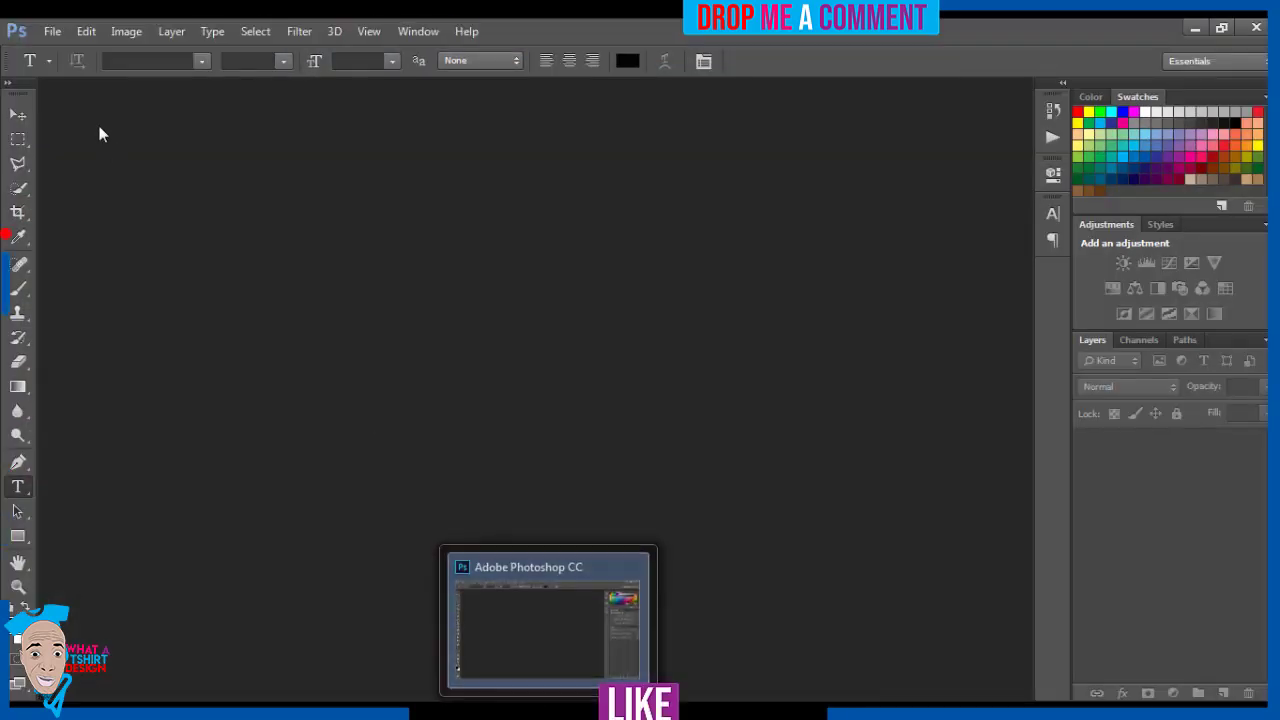
Create a new 4500 × 5400 px, 300 ppi, RGB 16-bit document with a transparent background
click(20, 117)
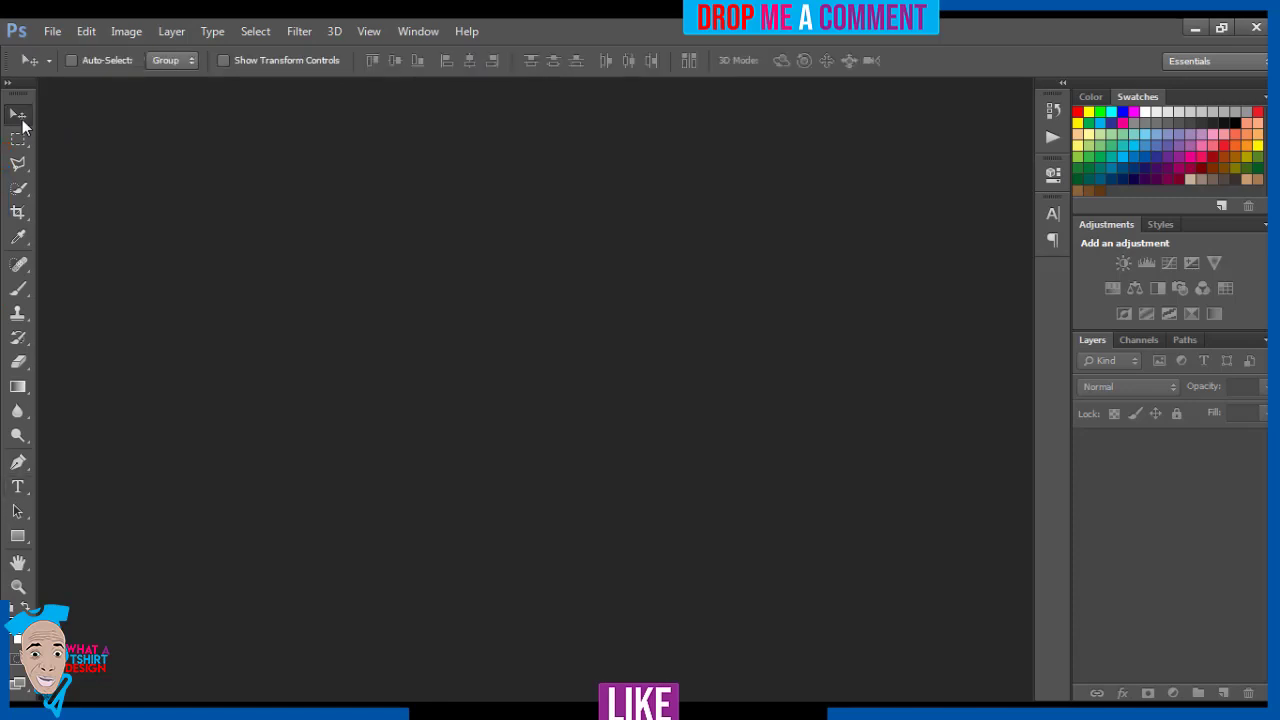
click(54, 35)
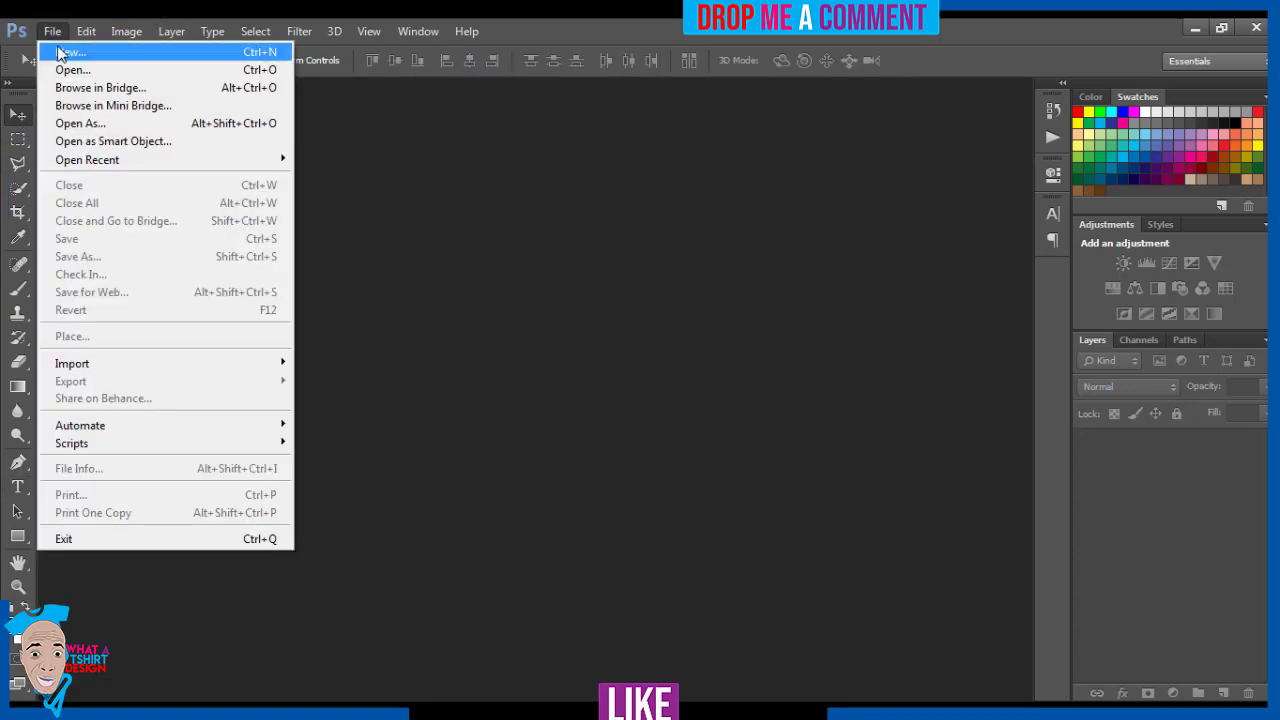
click(58, 47)
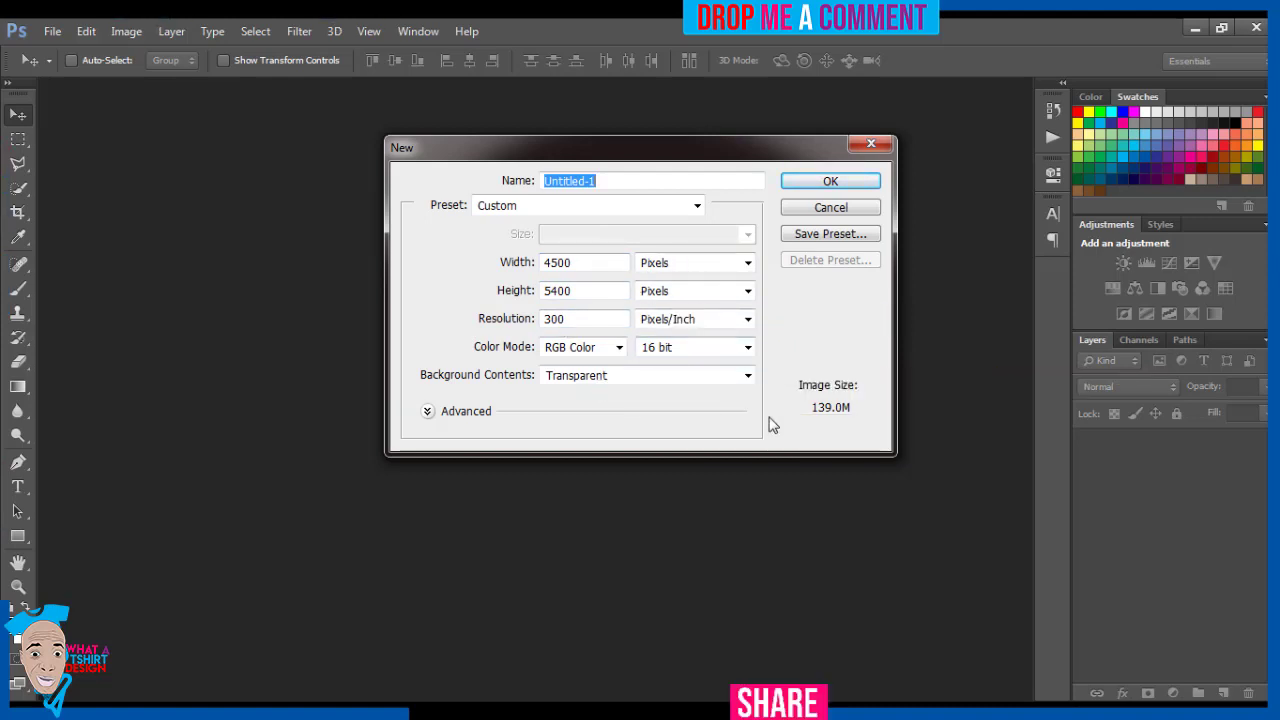
click(795, 184)
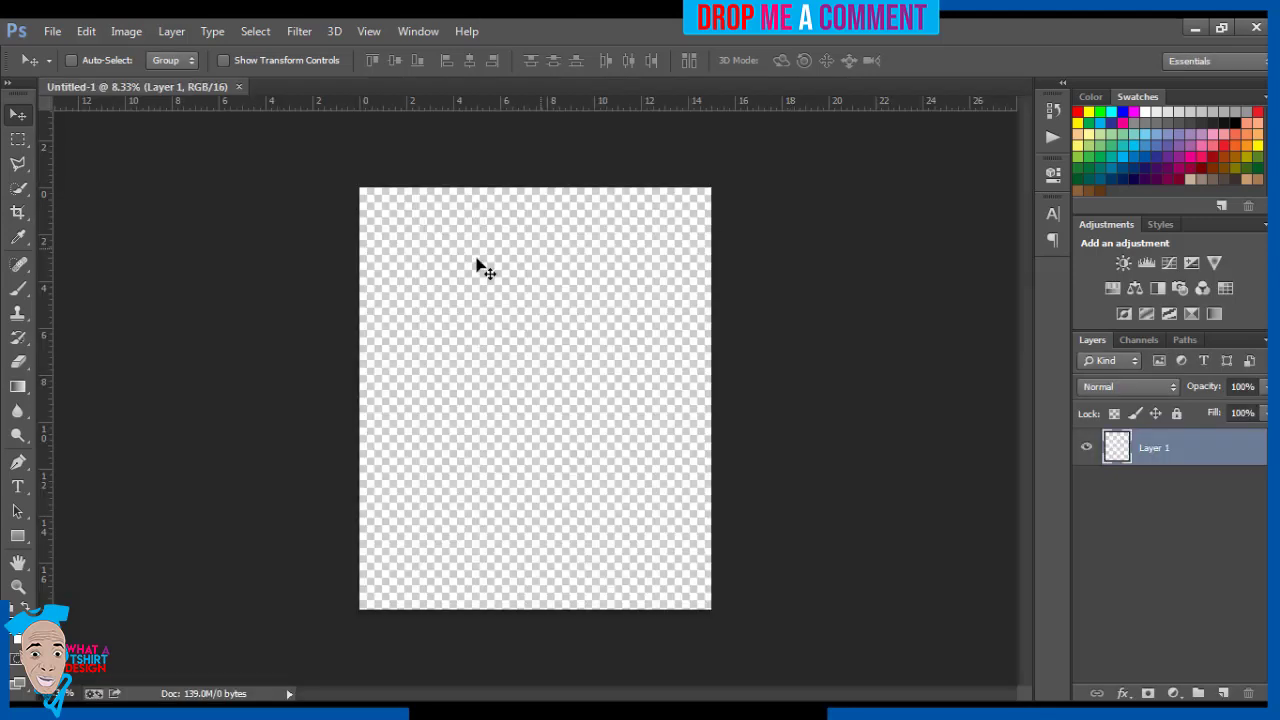
Select the full canvas, fill it with solid white, and deselect
click(16, 145)
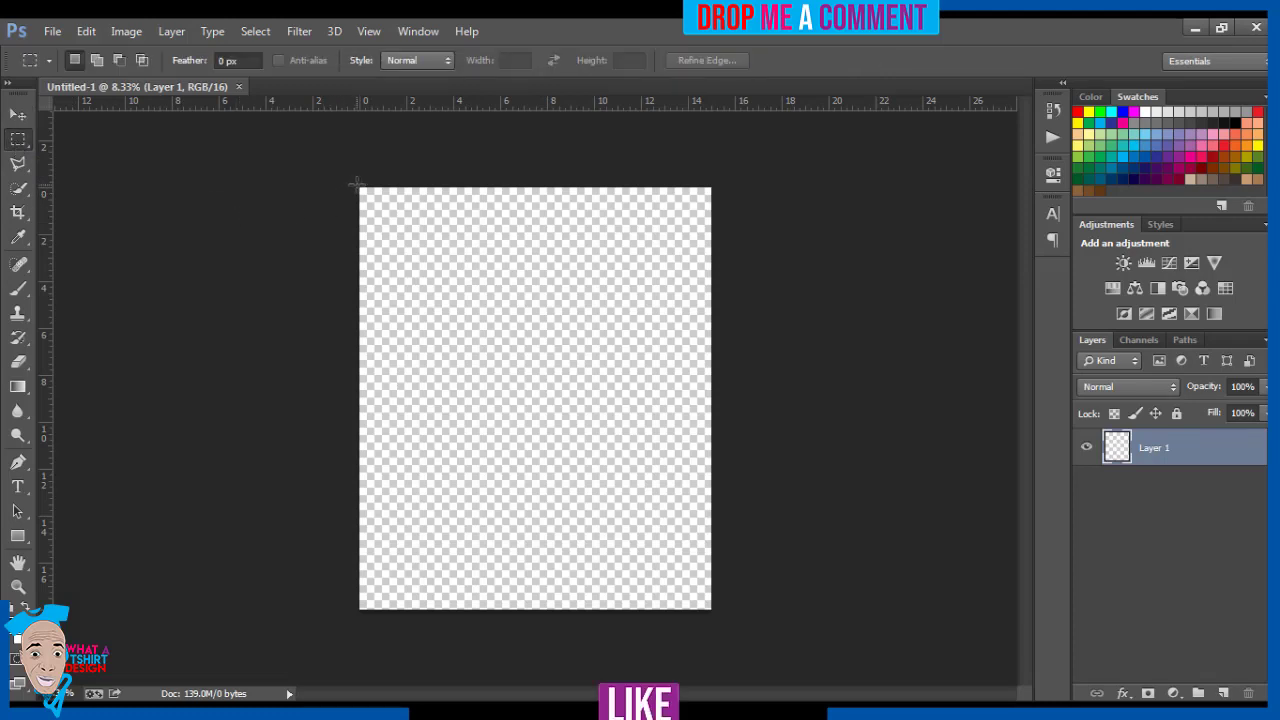
drag(358, 186, 711, 606)
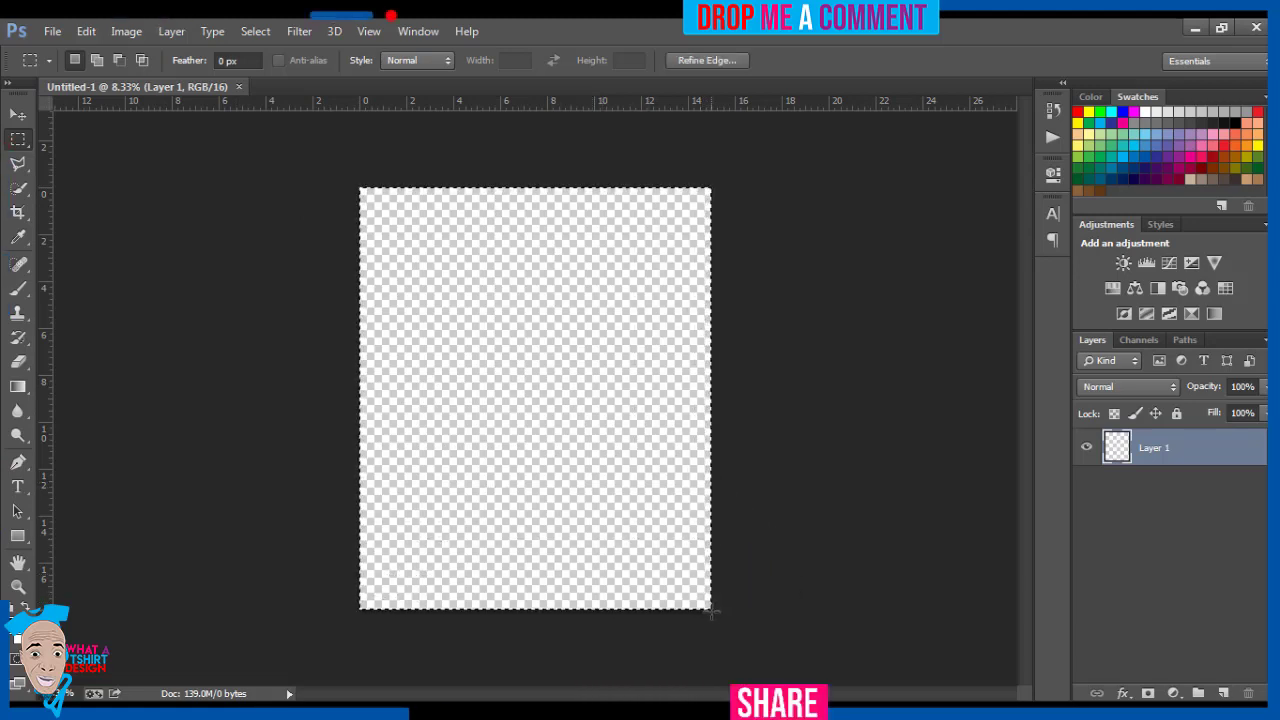
right_click(526, 378)
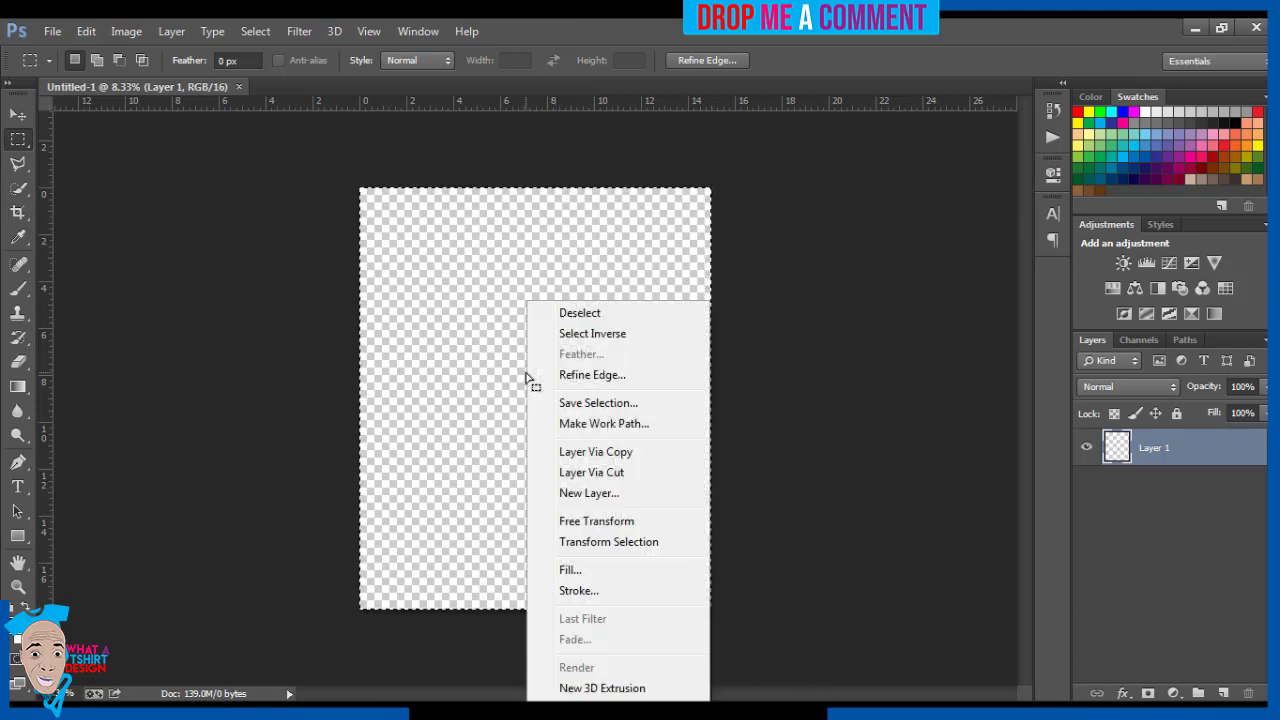
click(568, 575)
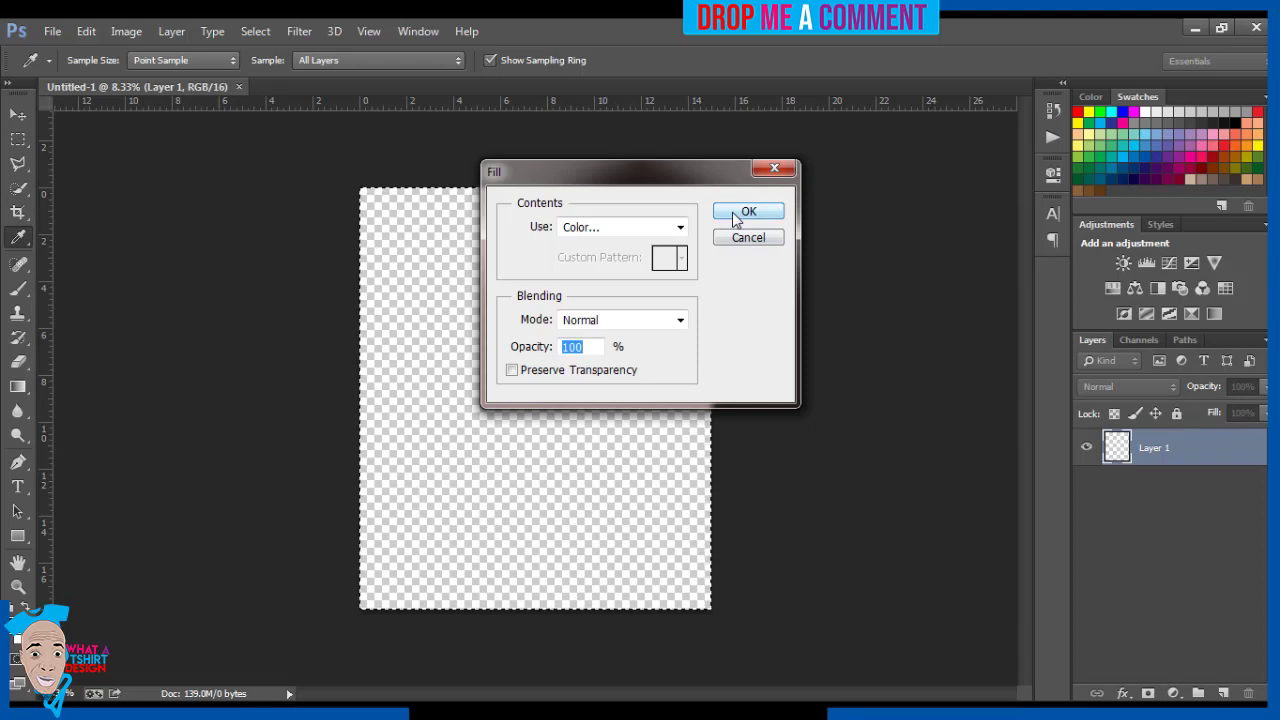
click(734, 214)
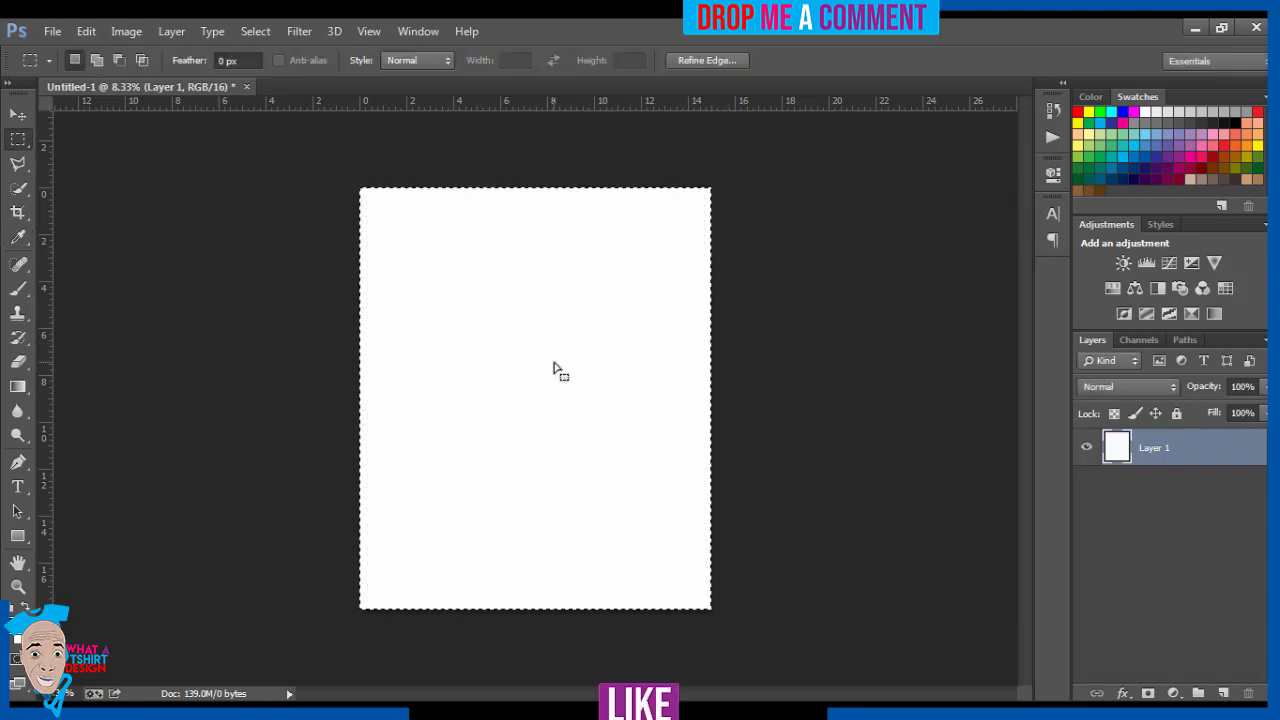
key(ctrl+d)
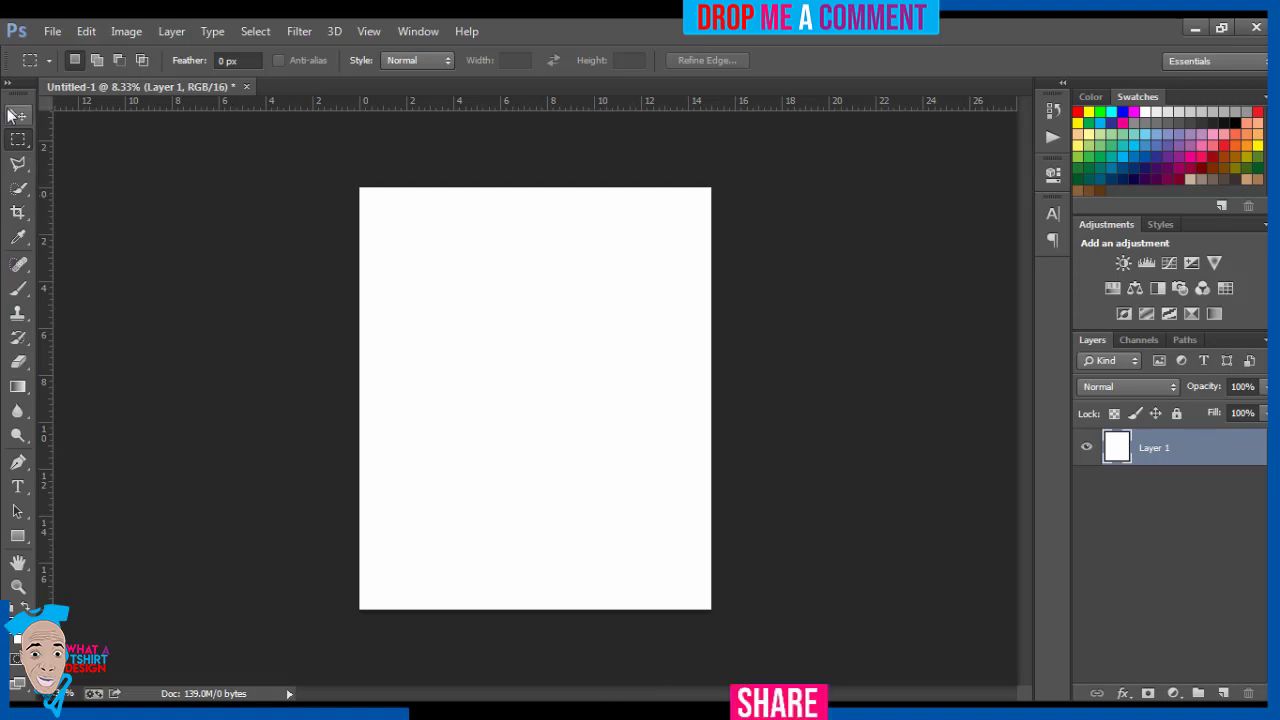
click(12, 114)
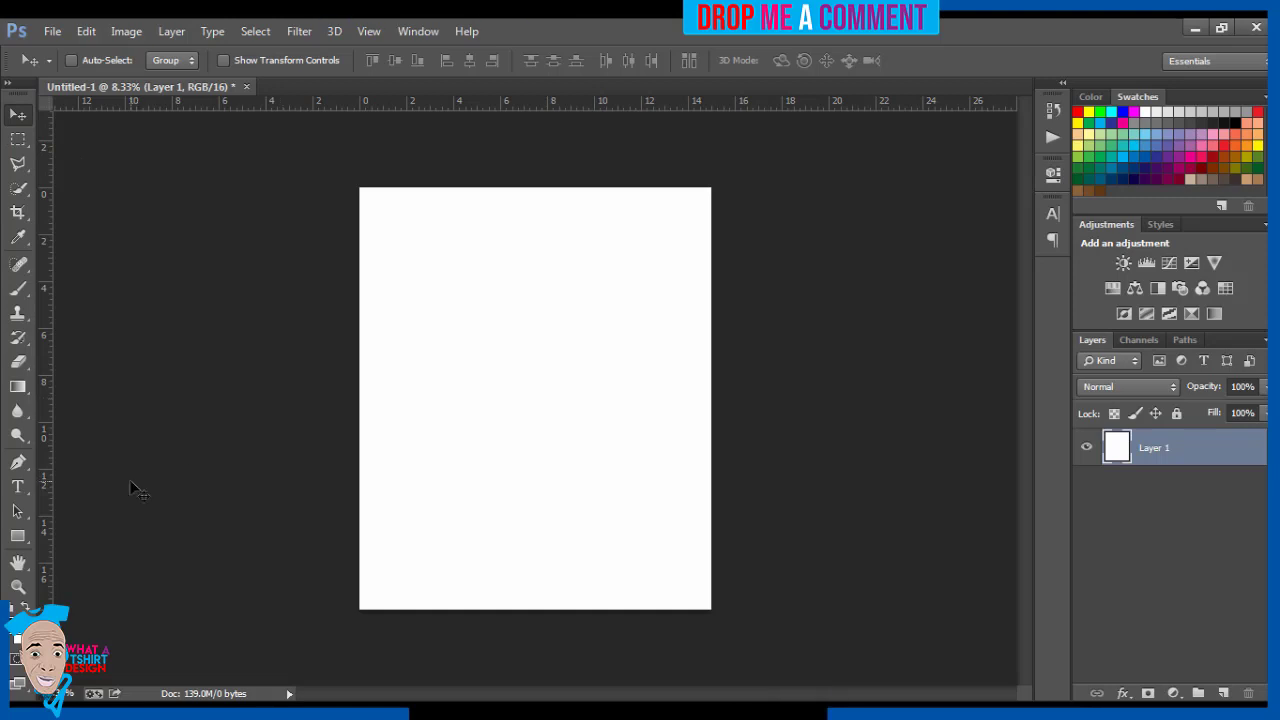
Type the word BLESSED near the top-left of the canvas, correcting the typo
click(19, 488)
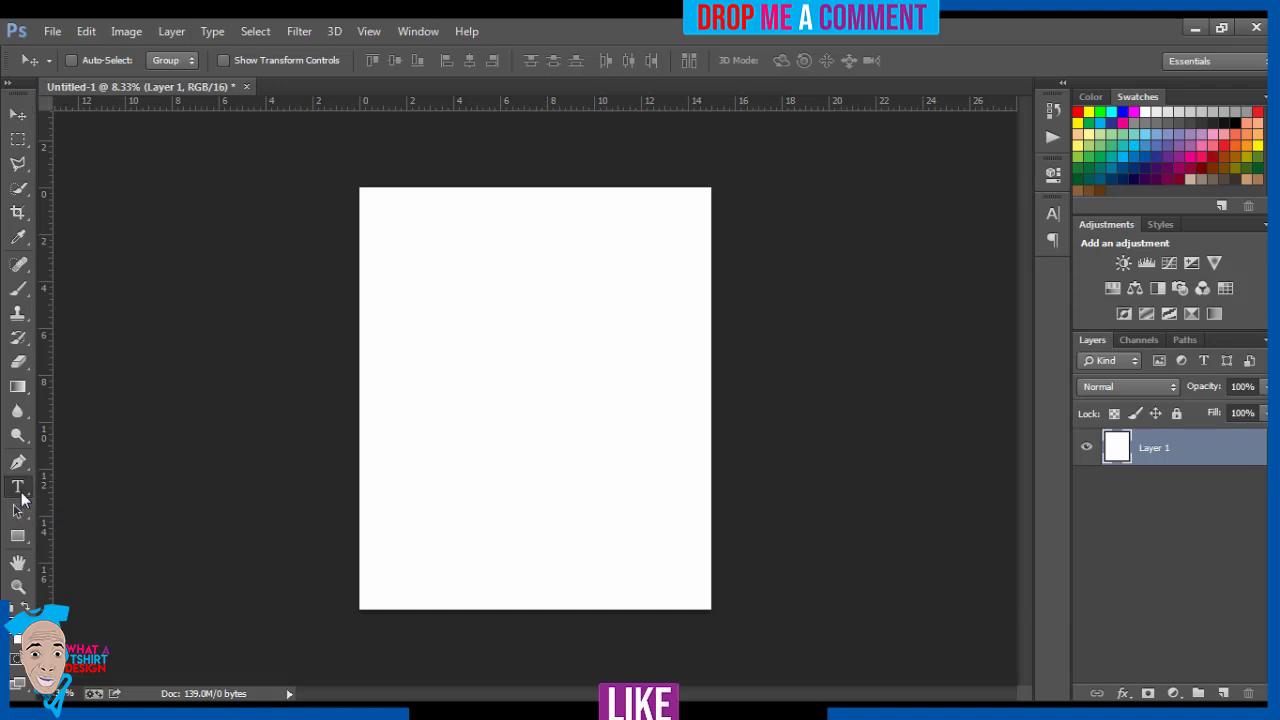
click(408, 233)
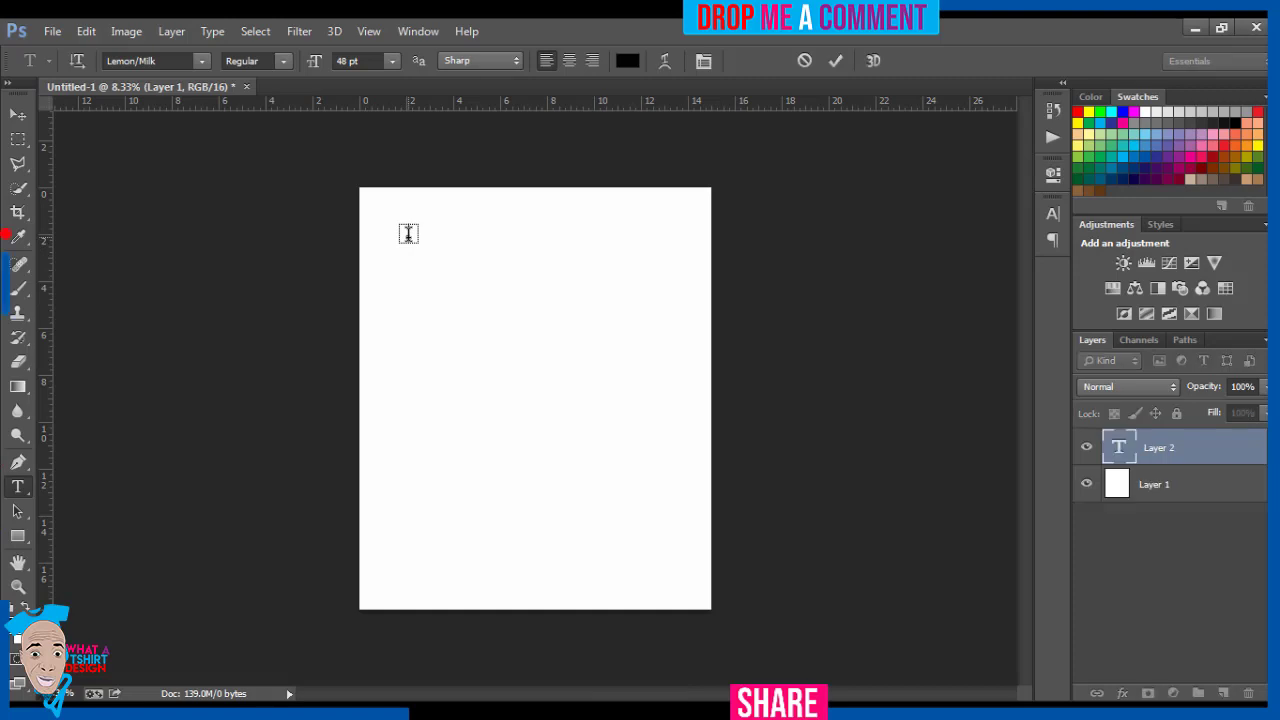
text(A)
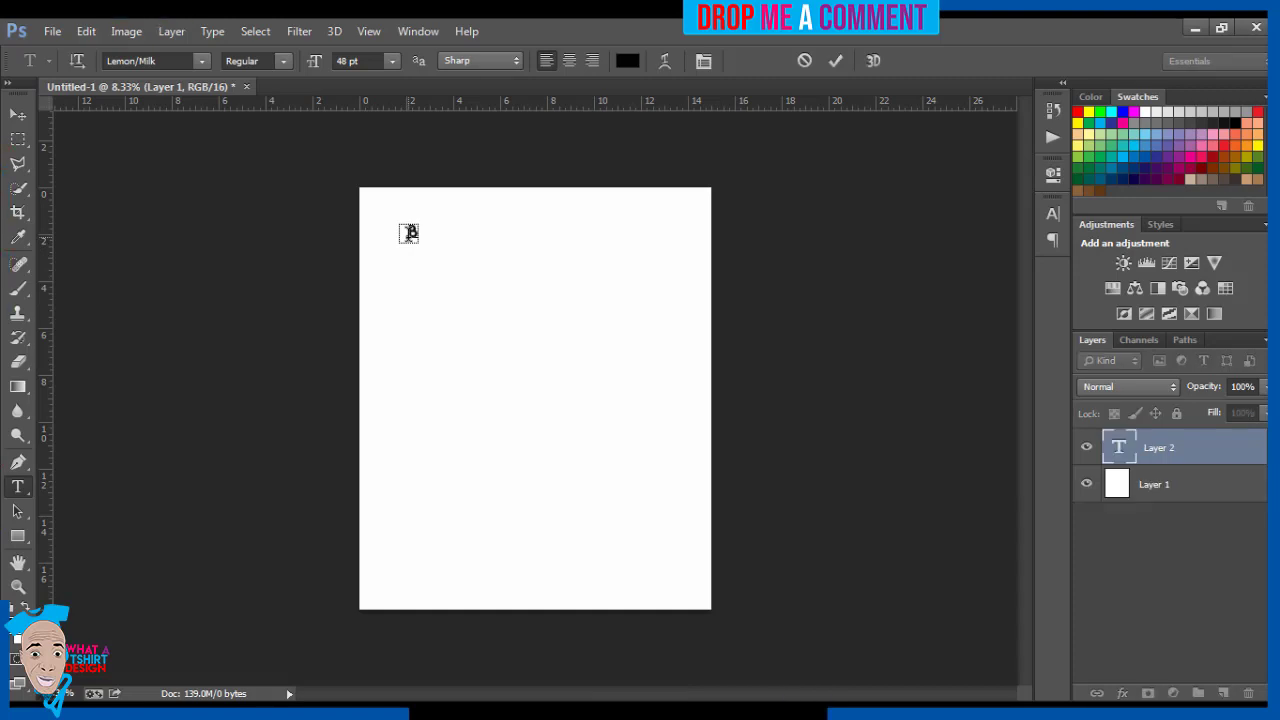
text(L)
text(ESS)
text(RD)
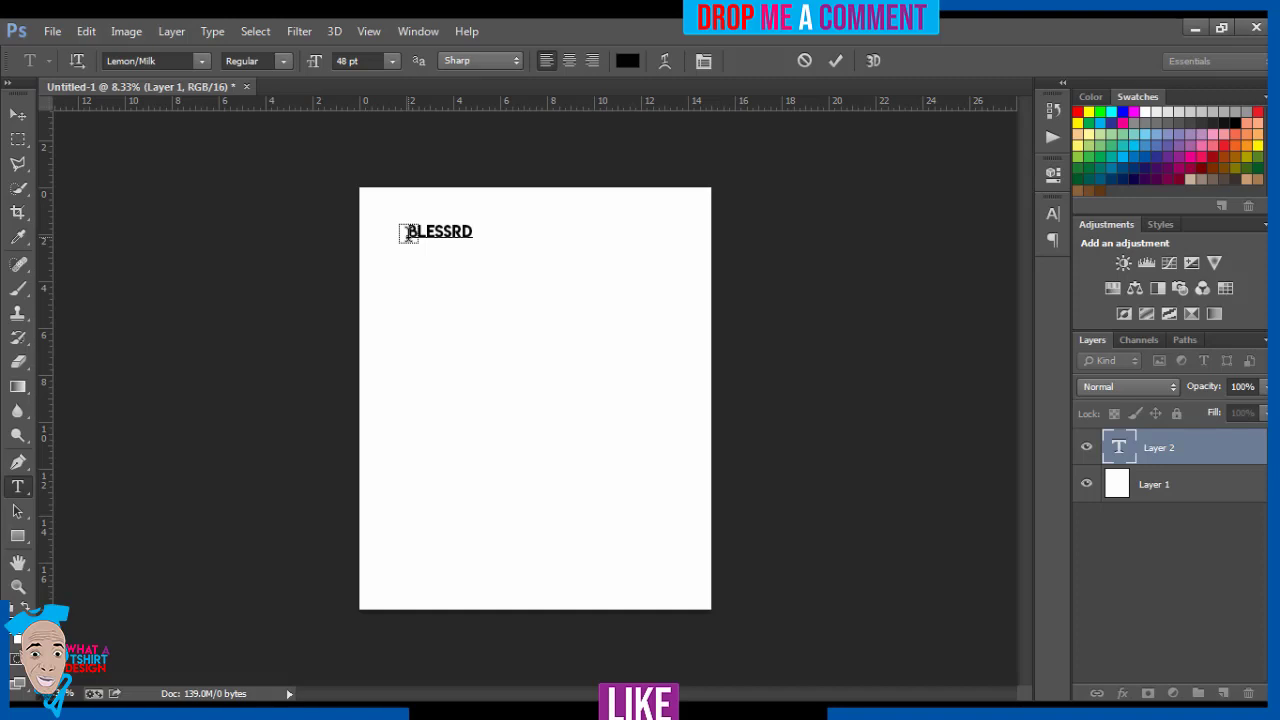
key(BackSpace)
key(BackSpace)
text(E)
text(D)
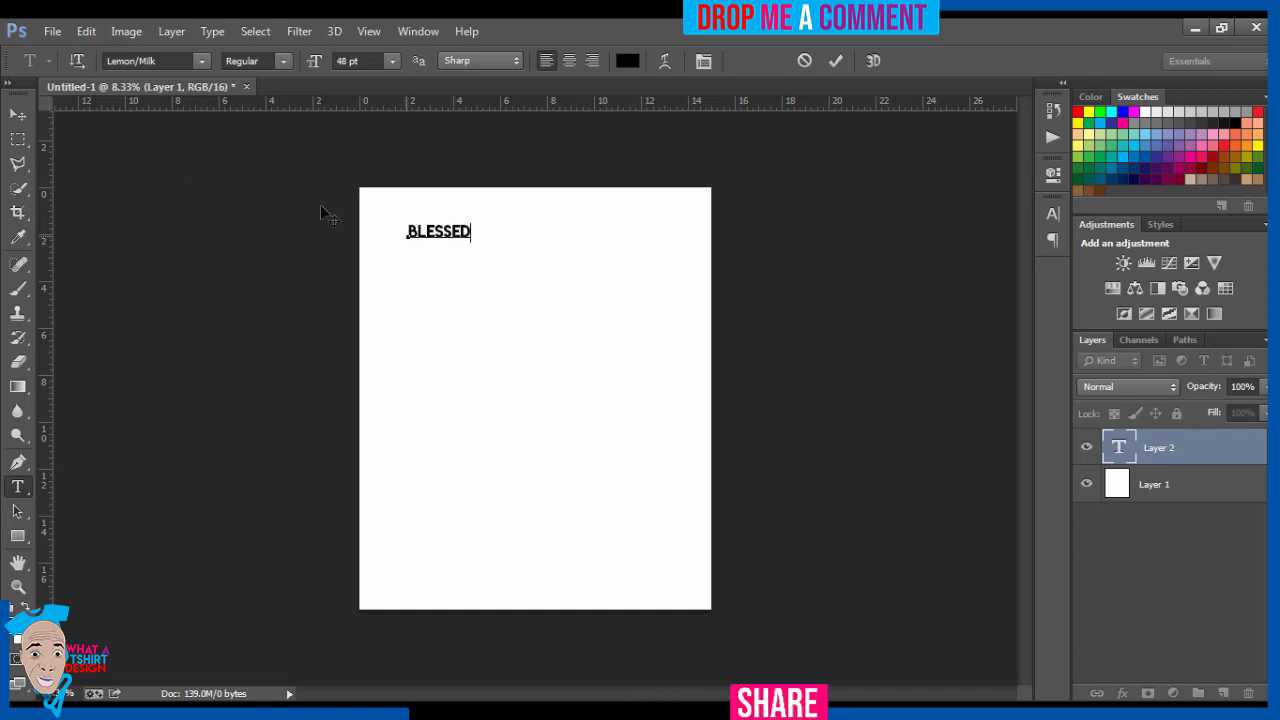
Scale the BLESSED text proportionally to about 383% and apply the transform
click(18, 115)
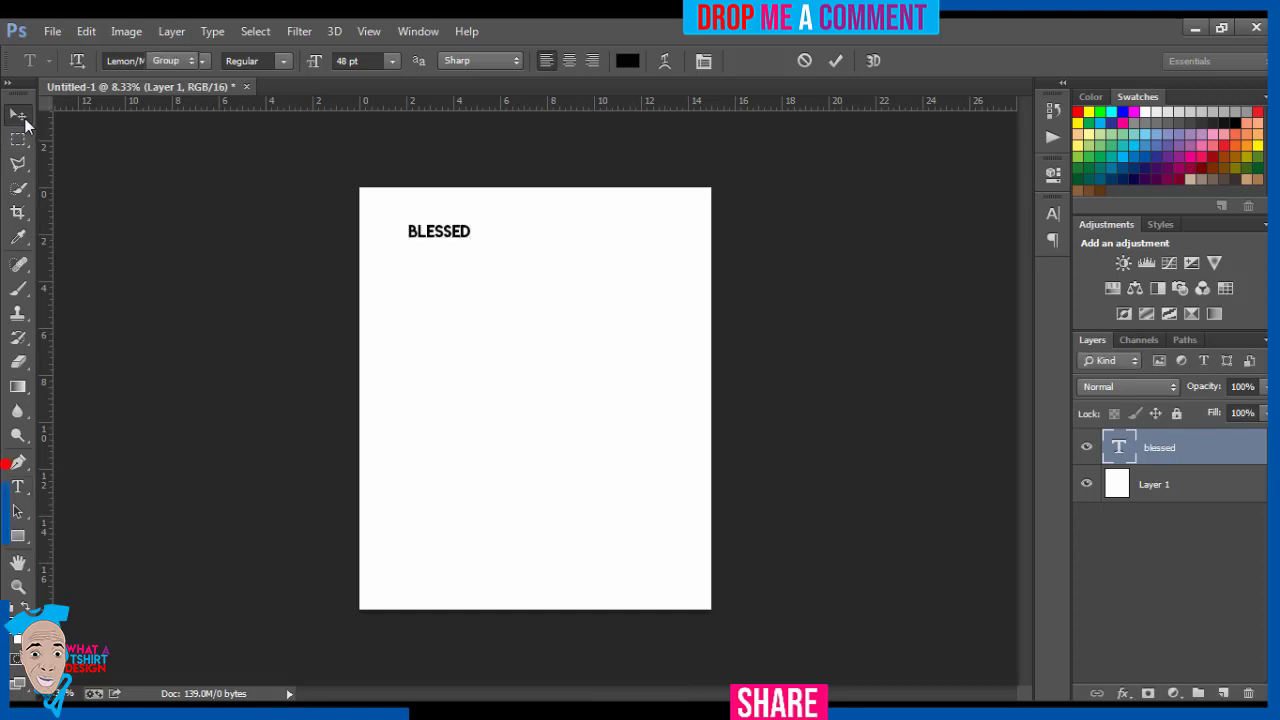
drag(524, 265, 537, 230)
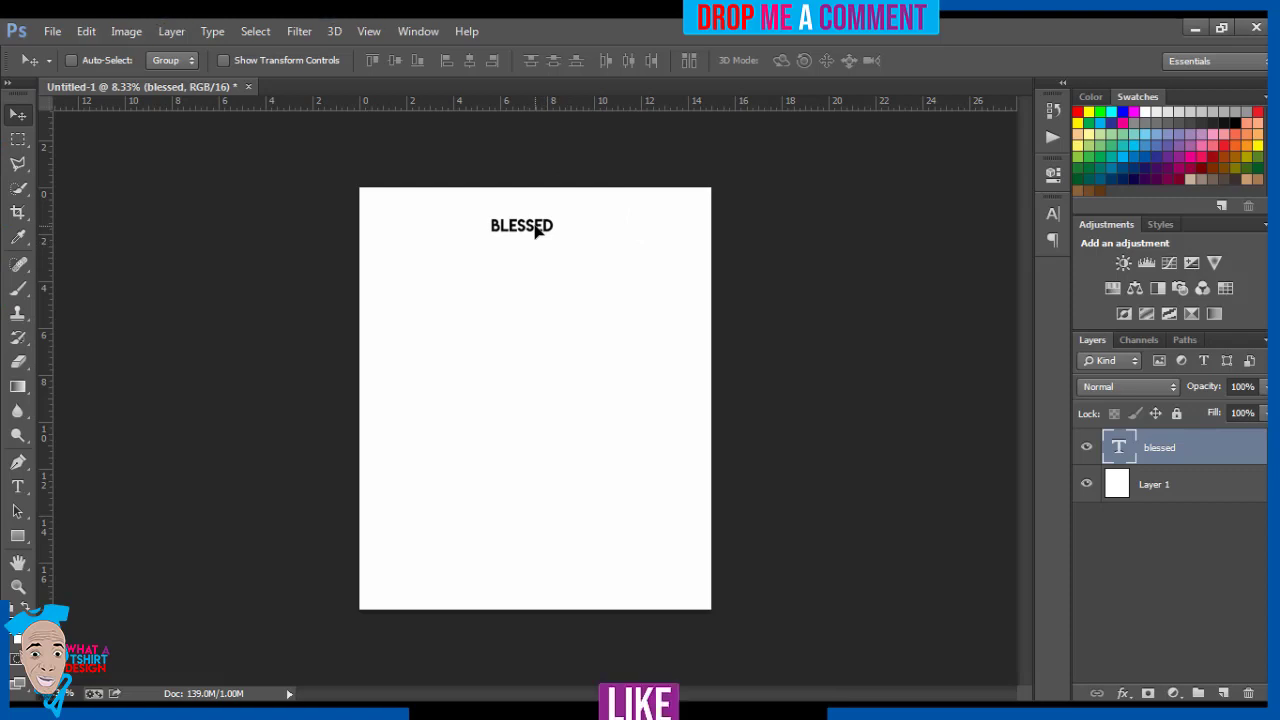
key(ctrl+t)
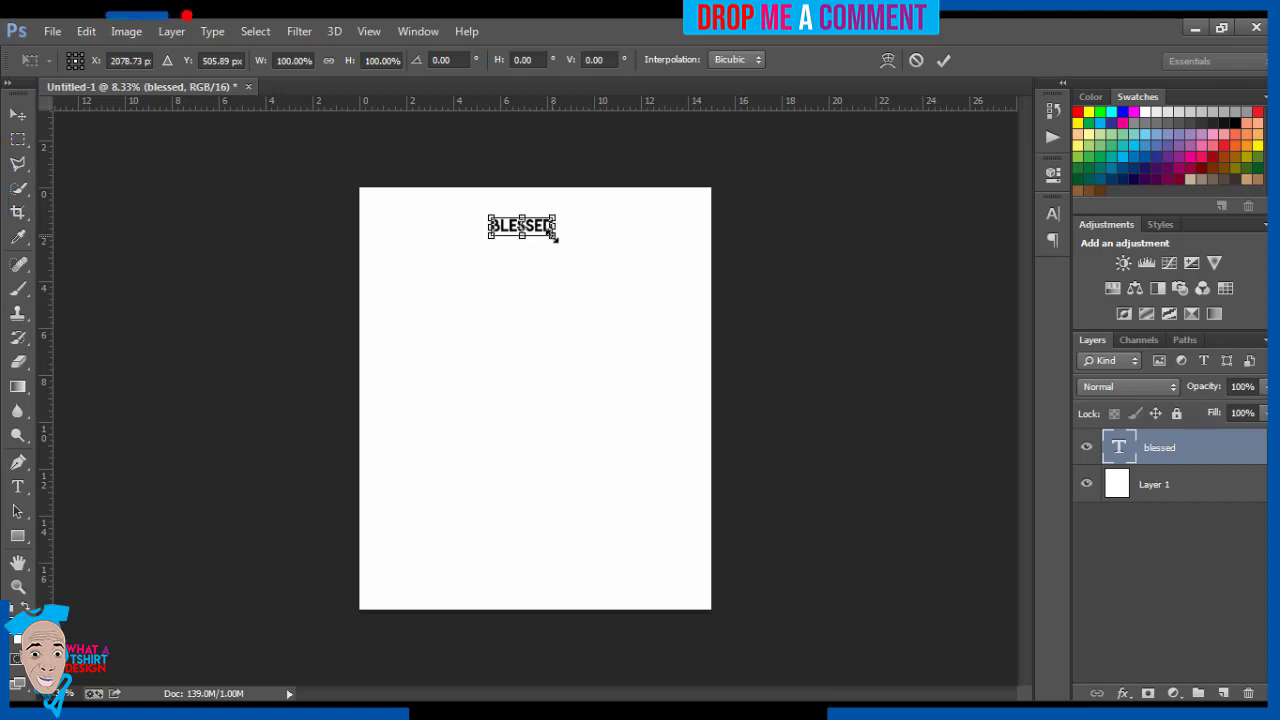
drag(556, 237, 623, 311)
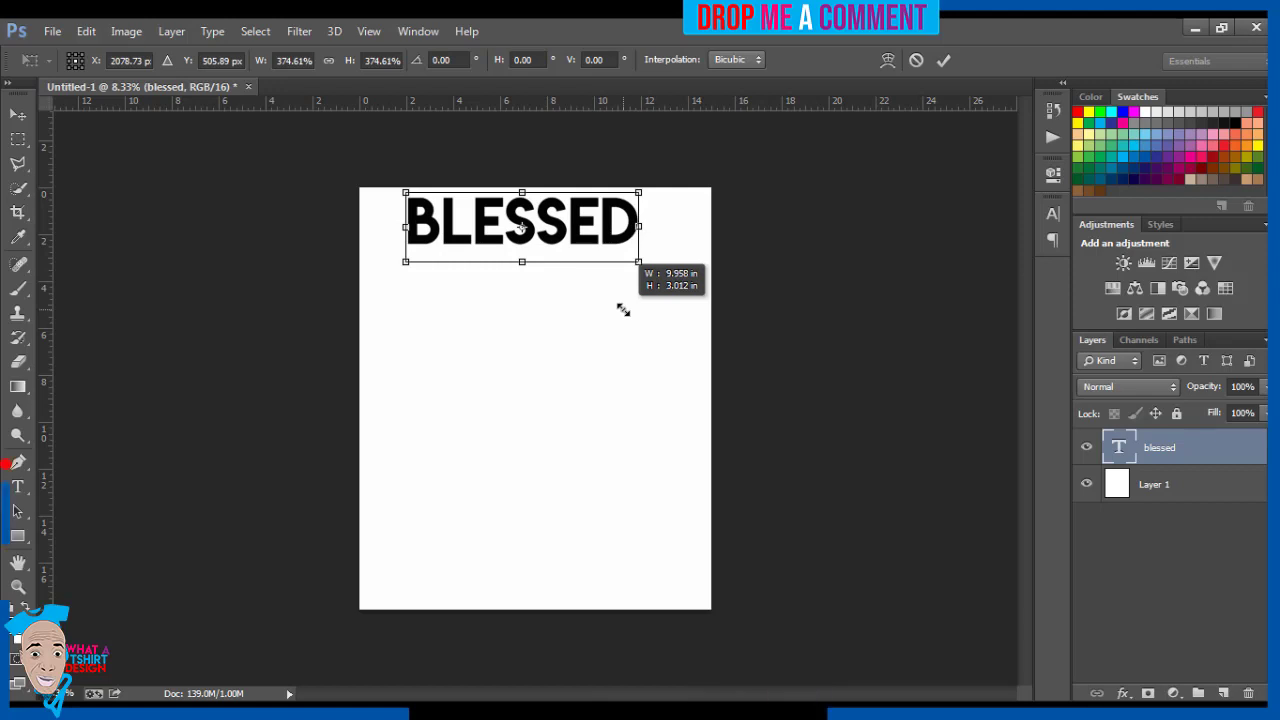
drag(623, 311, 625, 314)
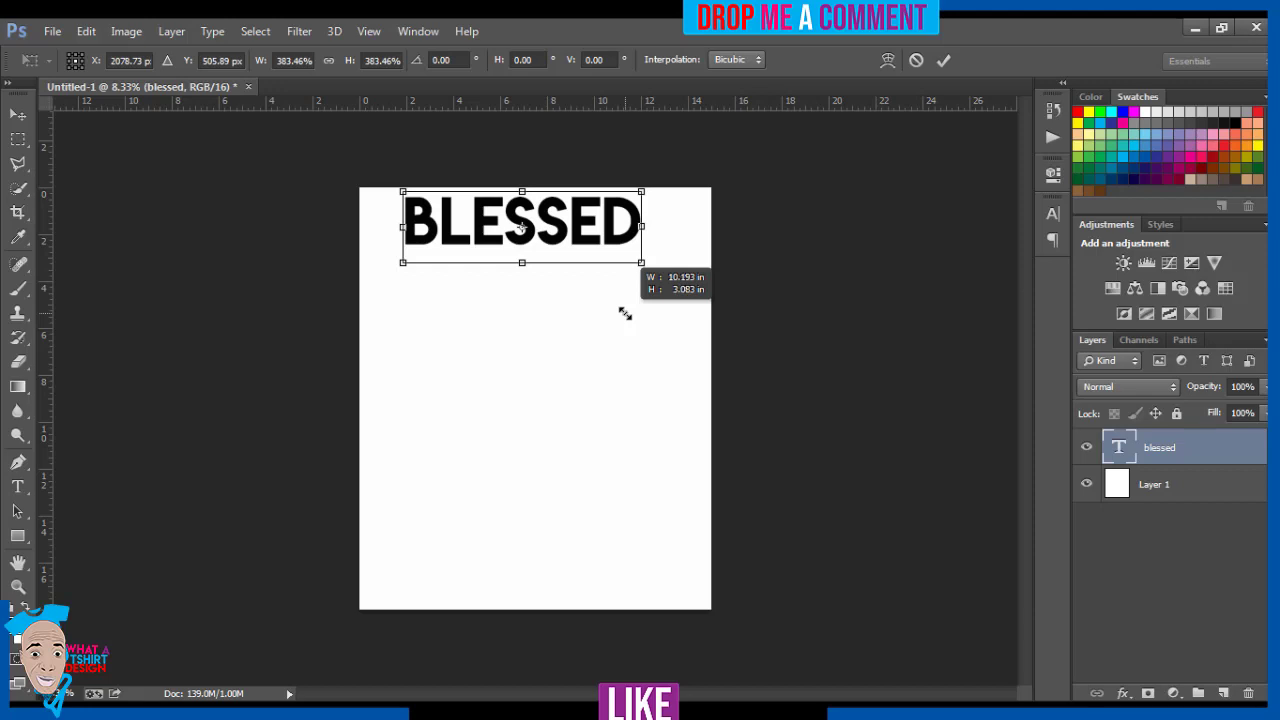
drag(625, 314, 625, 314)
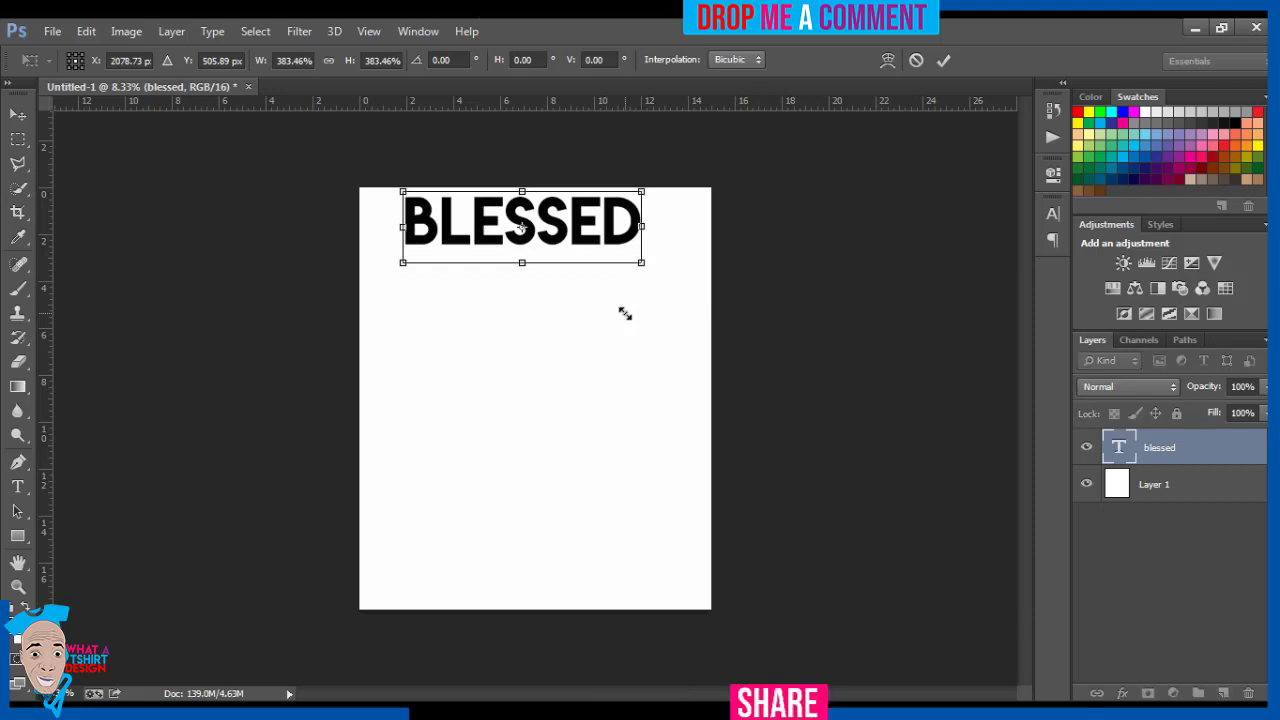
key(Return)
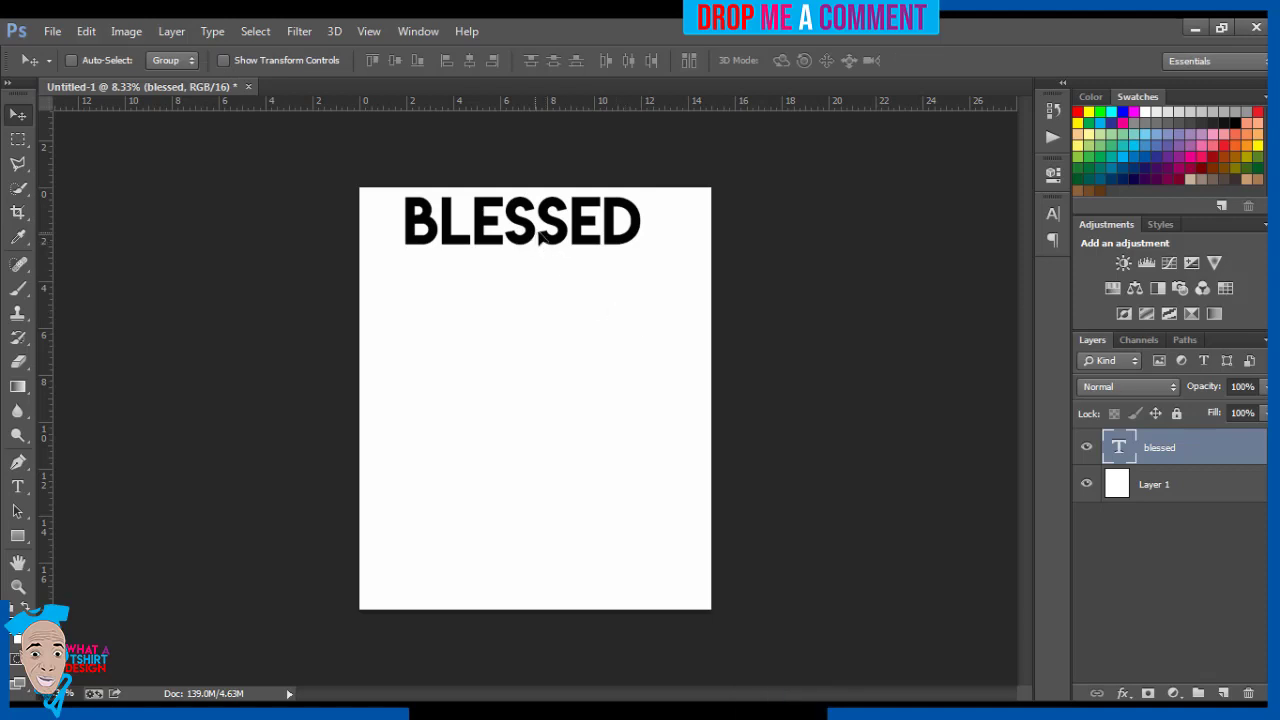
Drag and nudge BLESSED so it sits horizontally centred at the canvas top
drag(536, 235, 556, 238)
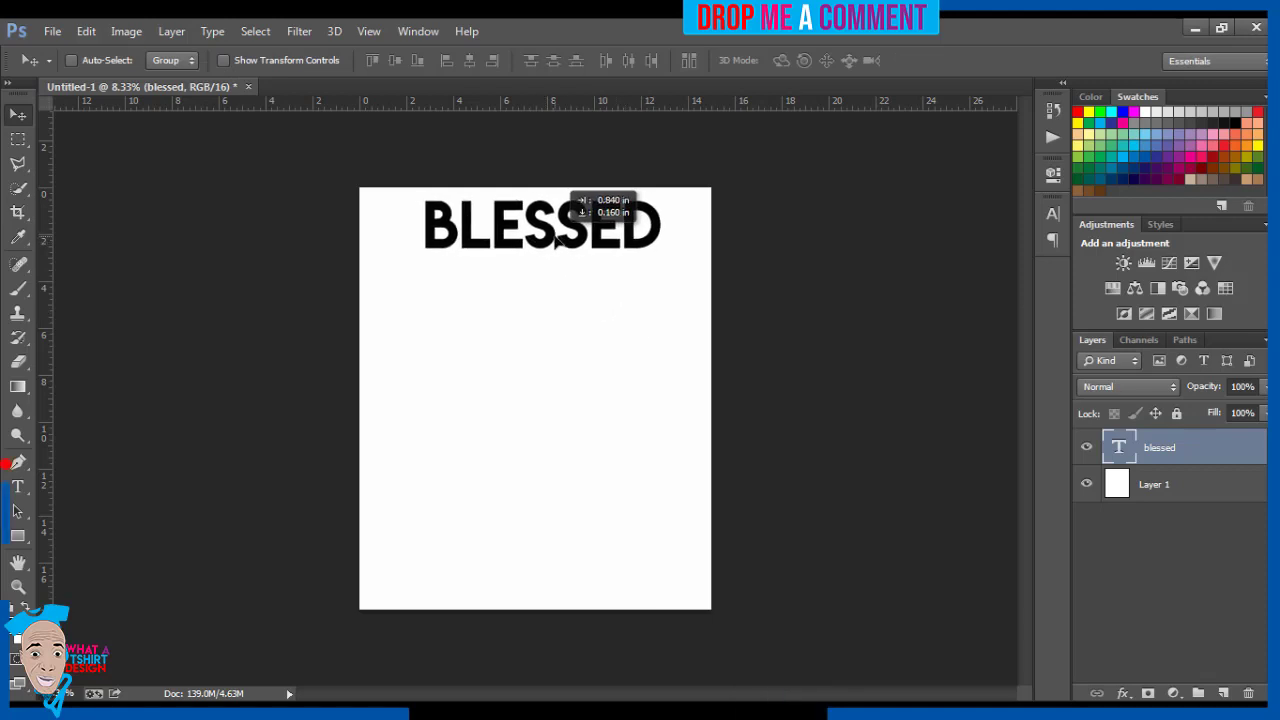
drag(556, 238, 555, 238)
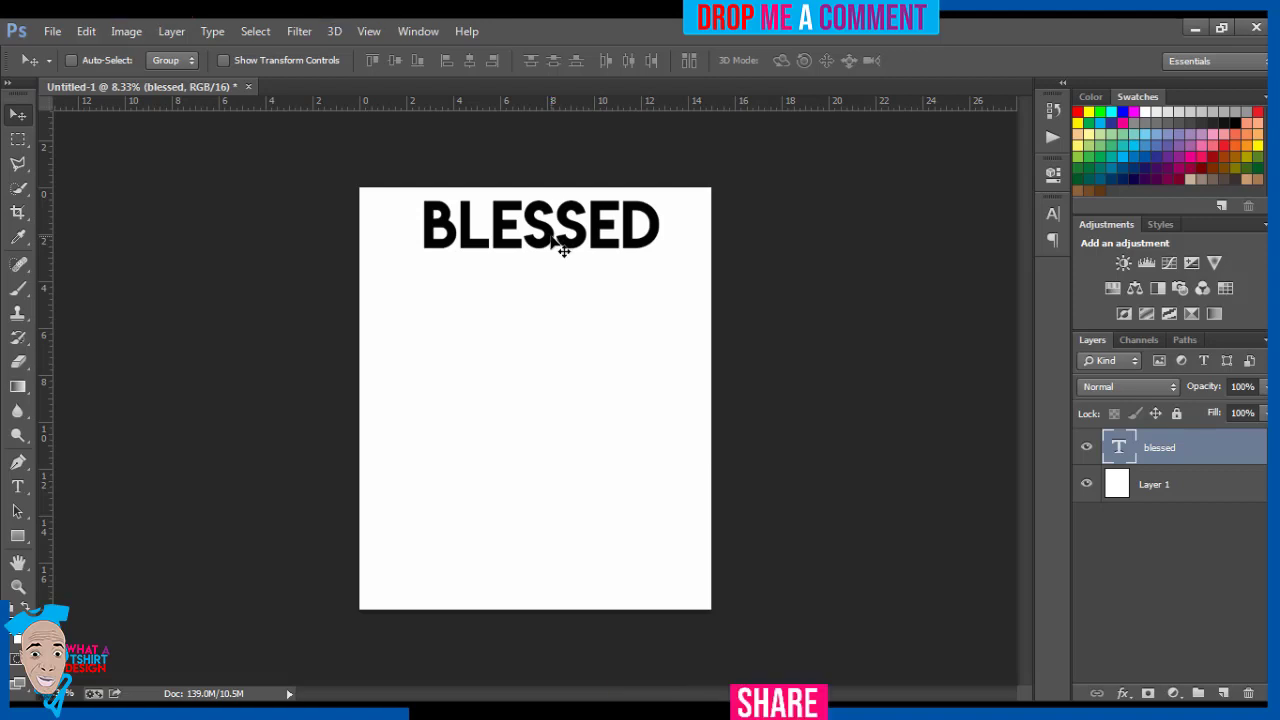
key(shift+Left)
key(shift+Left)
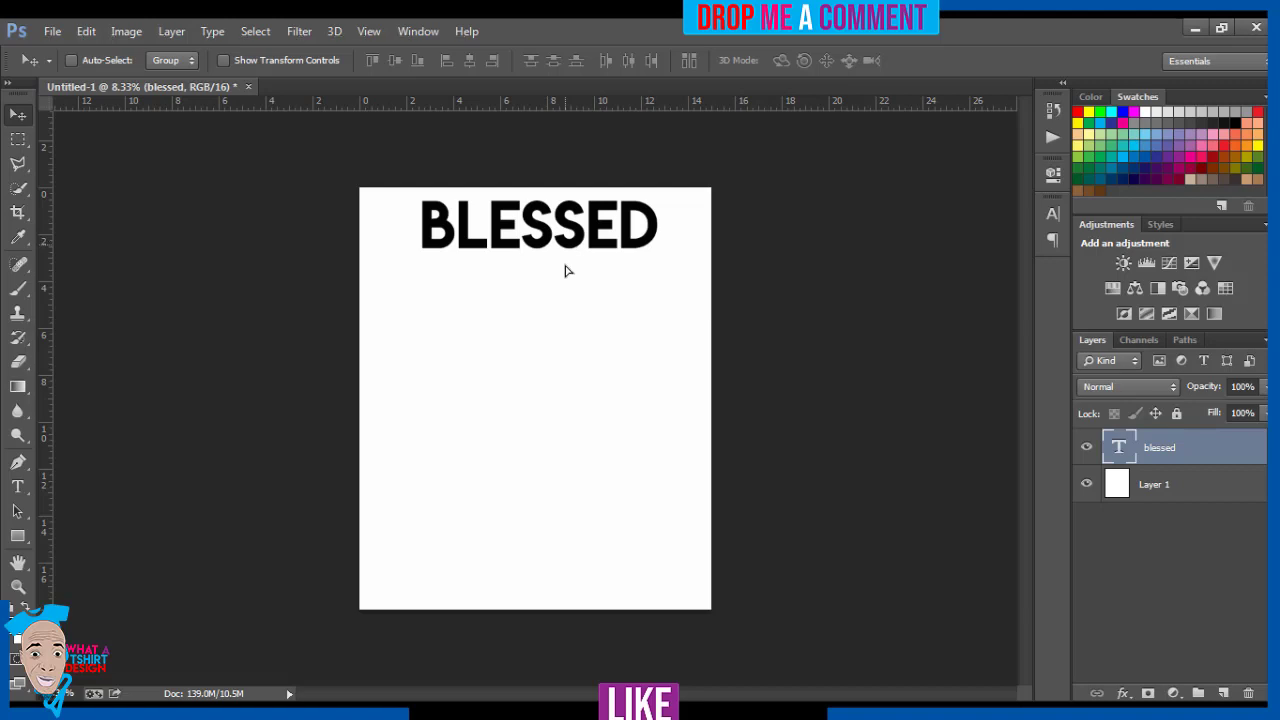
Duplicate the BLESSED line downward into rows two to four, nudging each into place
mouse_move(566, 246)
alt+mouse_down()
mouse_move(566, 312)
mouse_move(567, 294)
alt+mouse_up()
key(shift+Down)
key(shift+Down)
key(shift+Down)
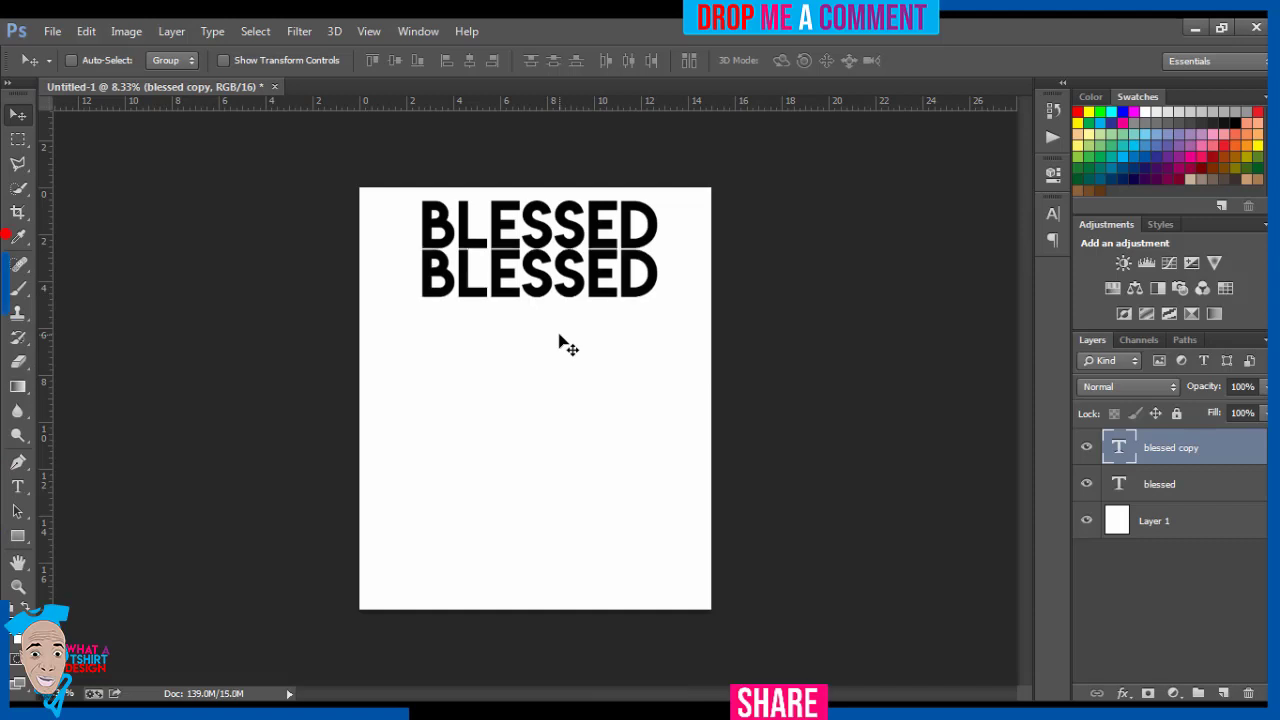
key(shift+Down)
key(shift+Down)
key(shift+Down)
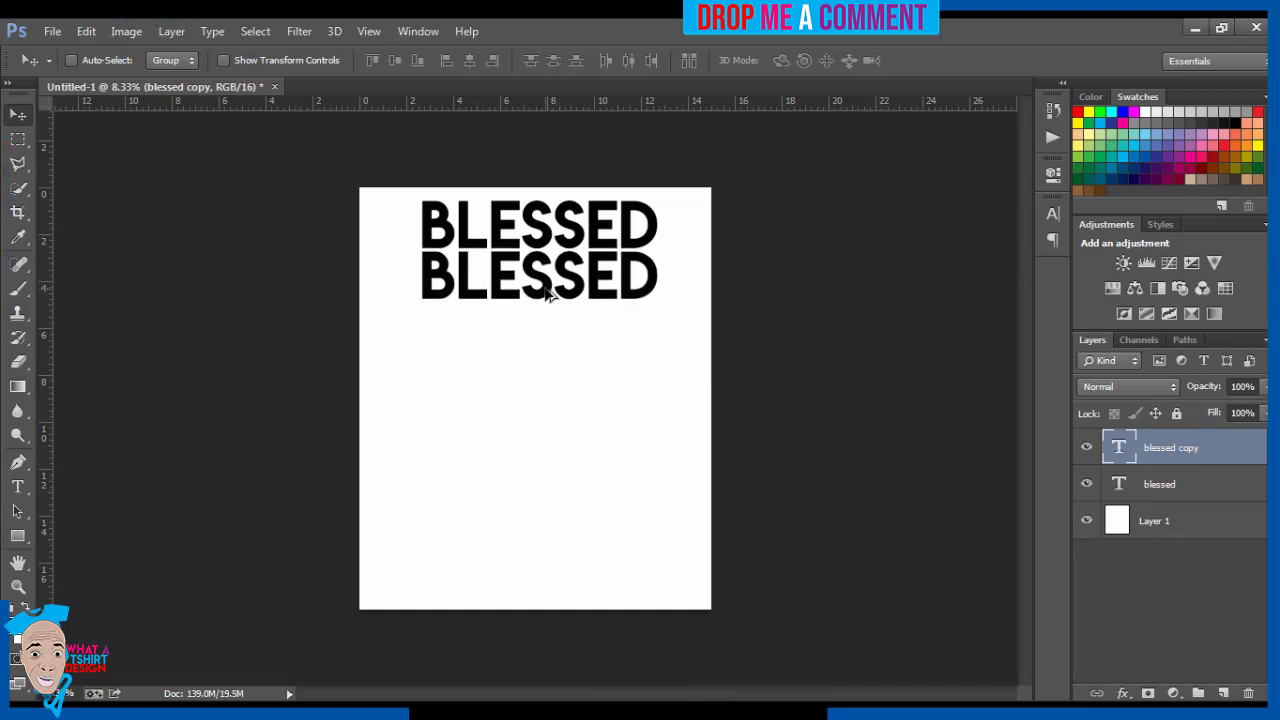
alt+drag(548, 292, 546, 350)
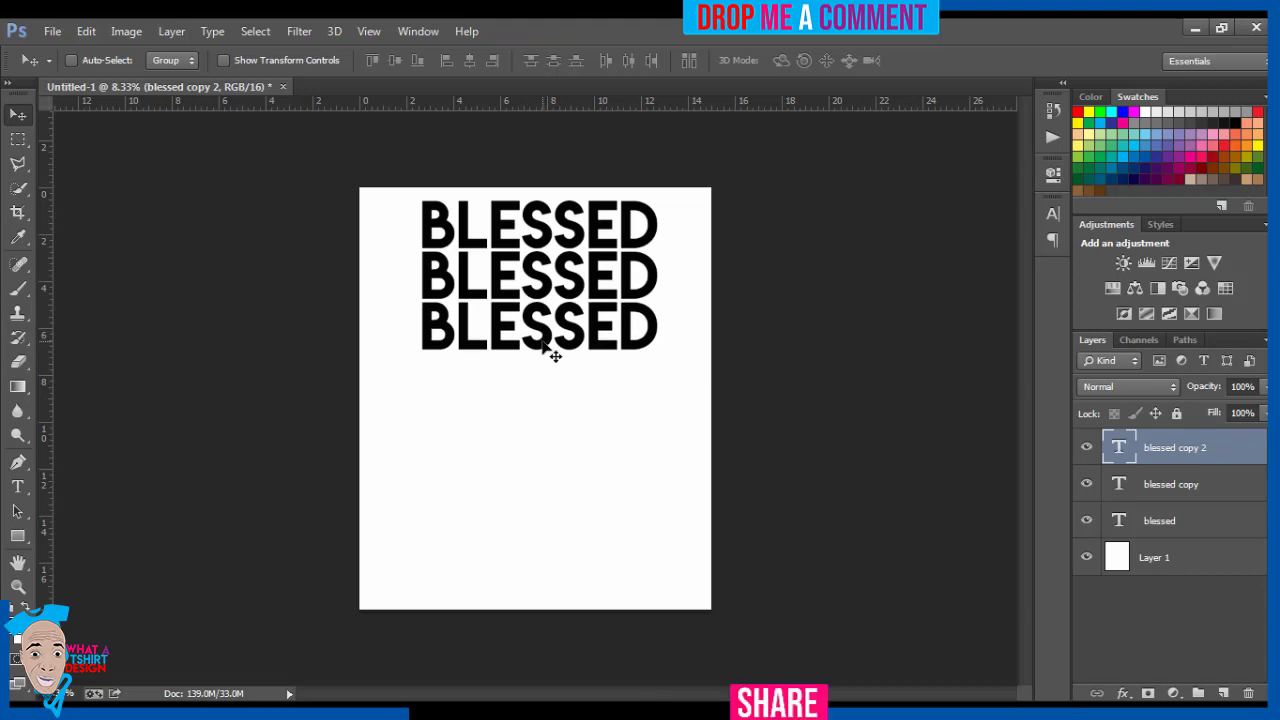
key(alt)
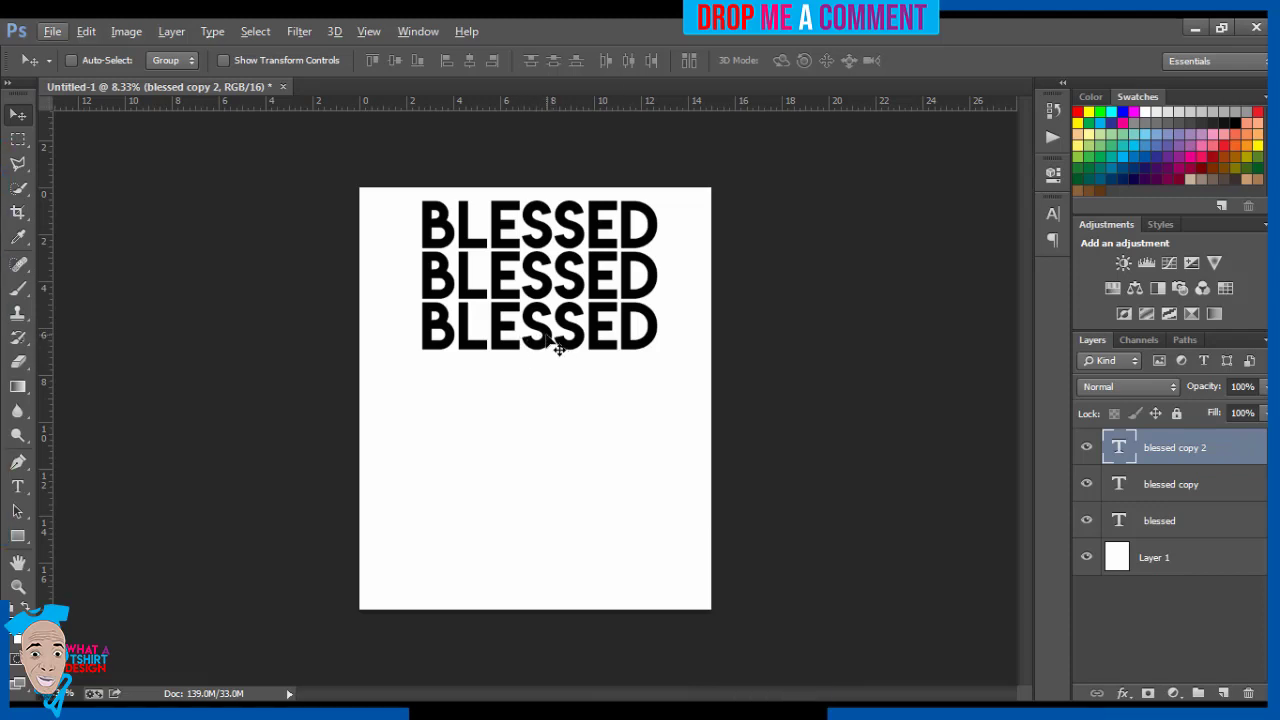
key(alt)
drag(547, 337, 548, 399)
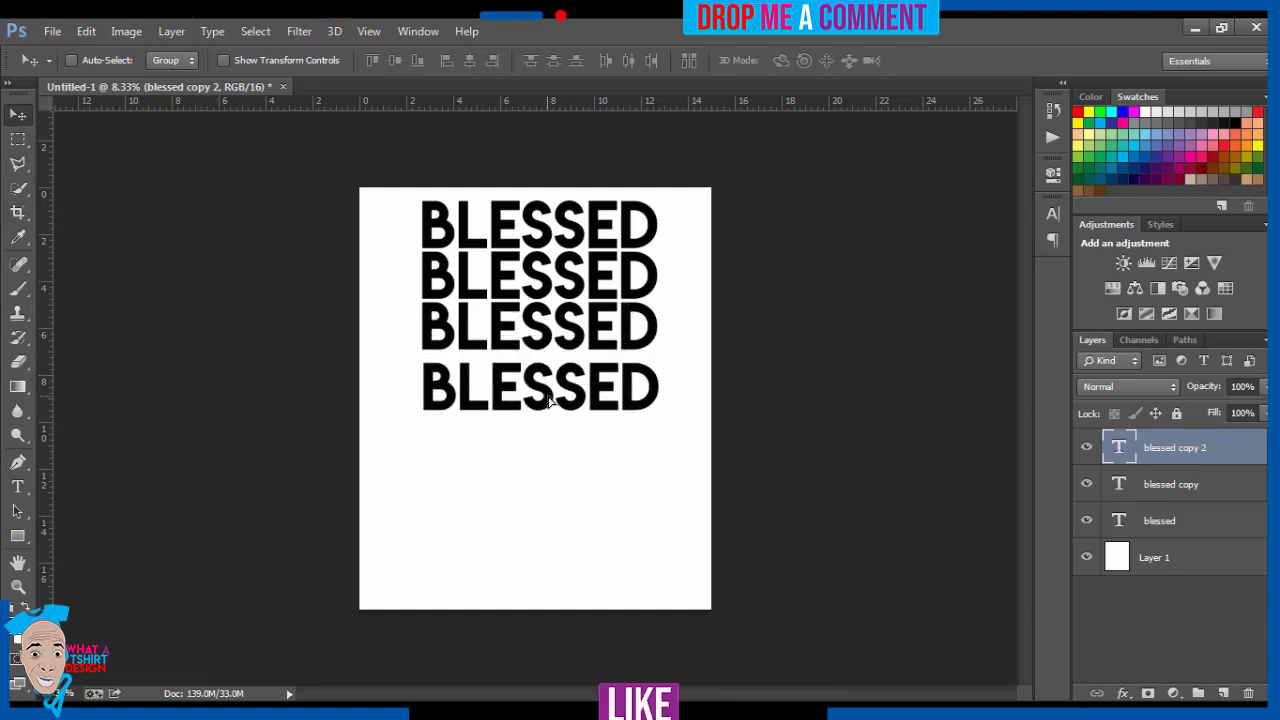
key(shift+Up)
key(shift+Up)
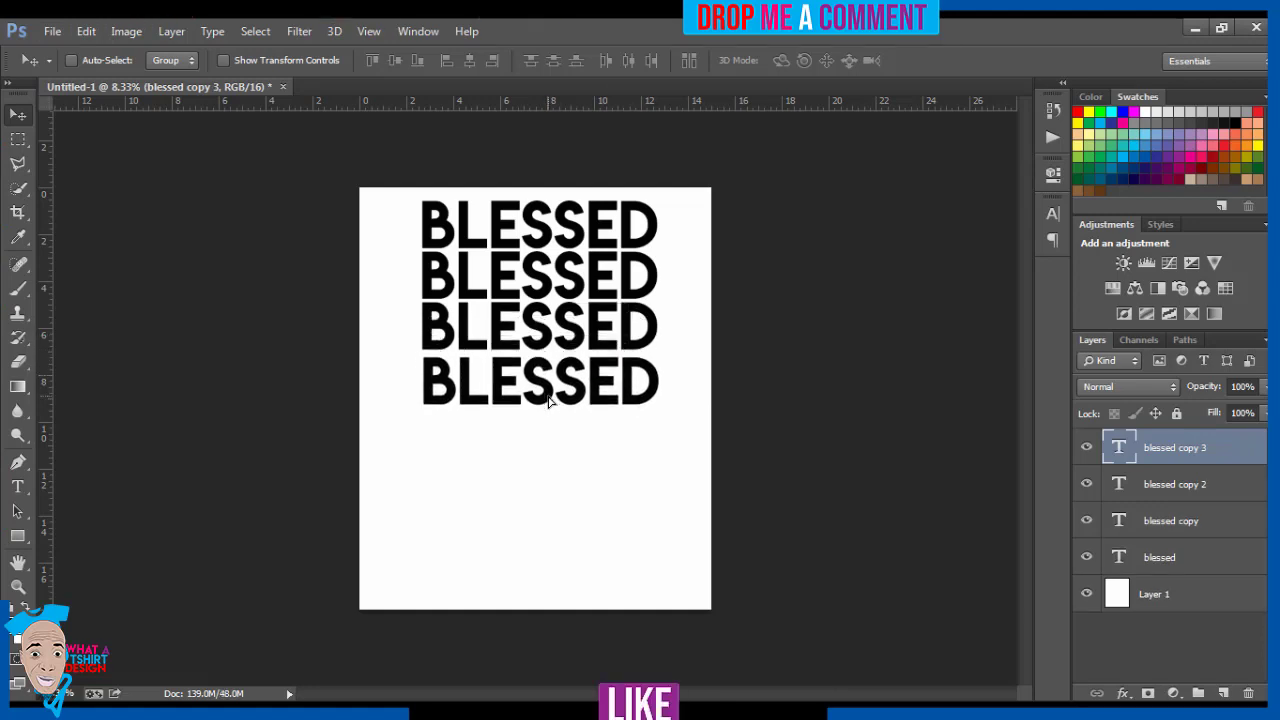
key(shift+Up)
key(shift+Up)
key(shift+Up)
key(shift+Up)
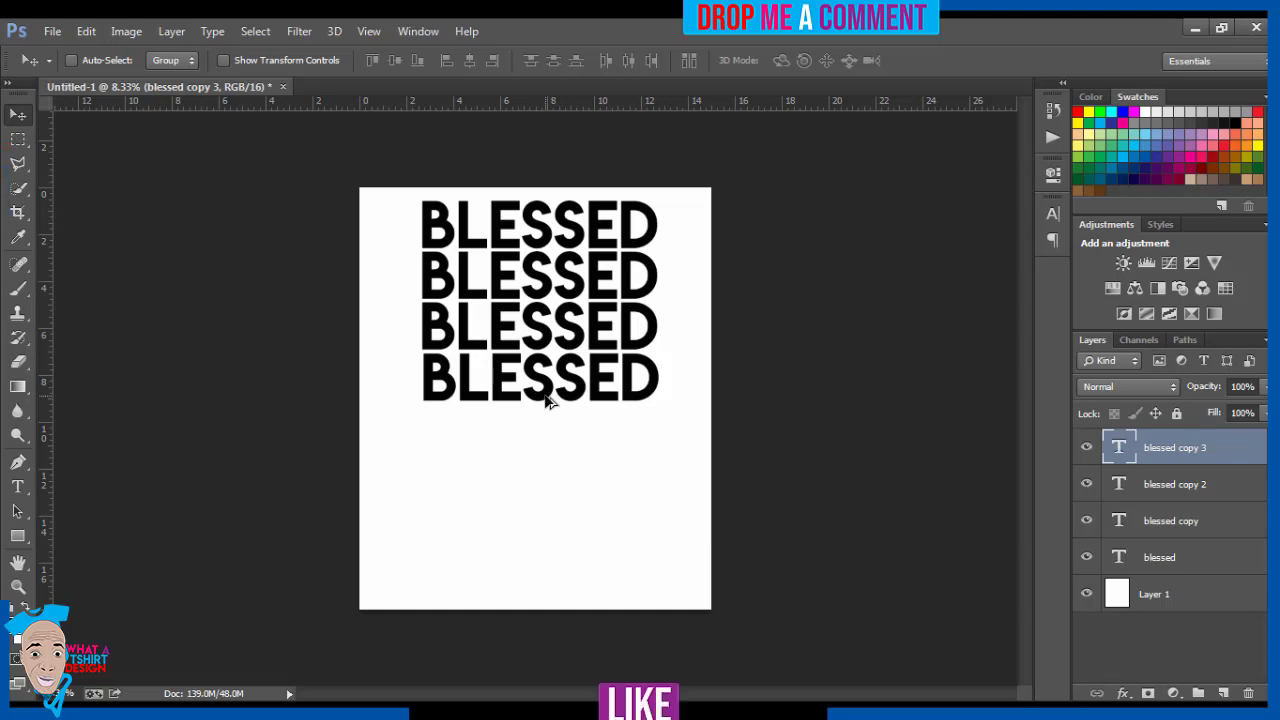
Add BLESSED rows five to seven below the stack, nudging the last one lower
drag(547, 400, 543, 451)
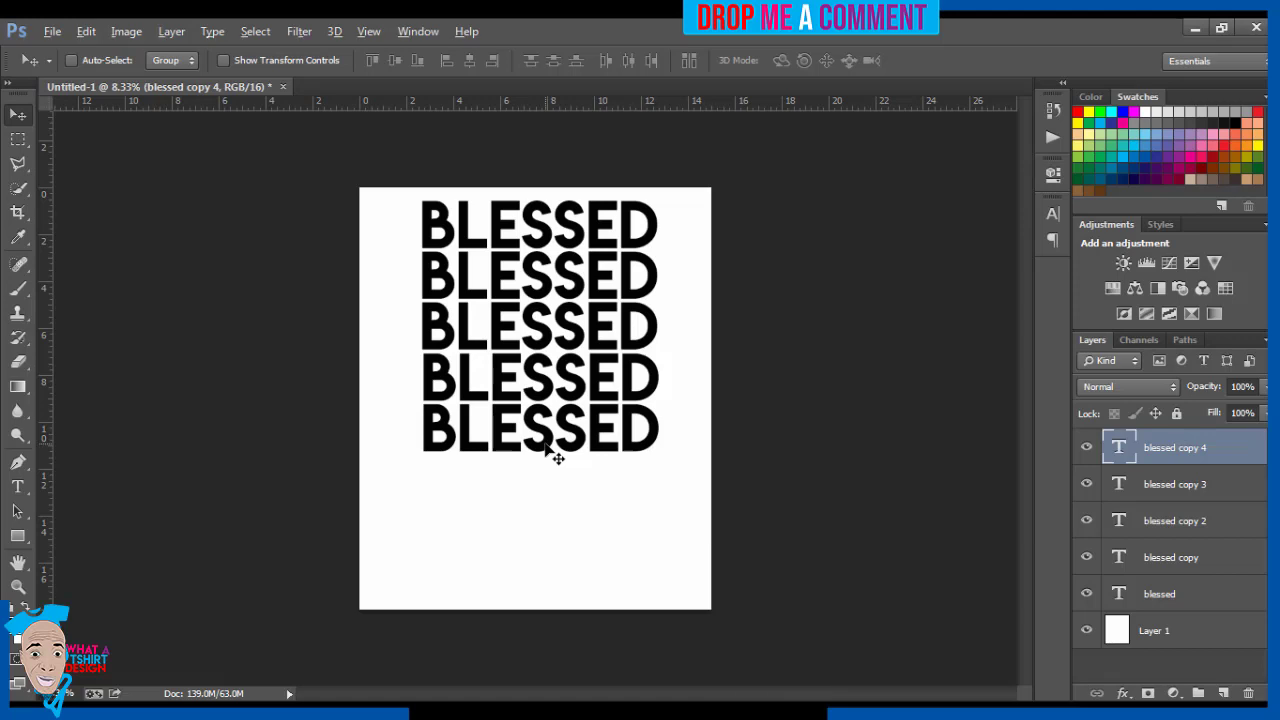
drag(545, 447, 546, 500)
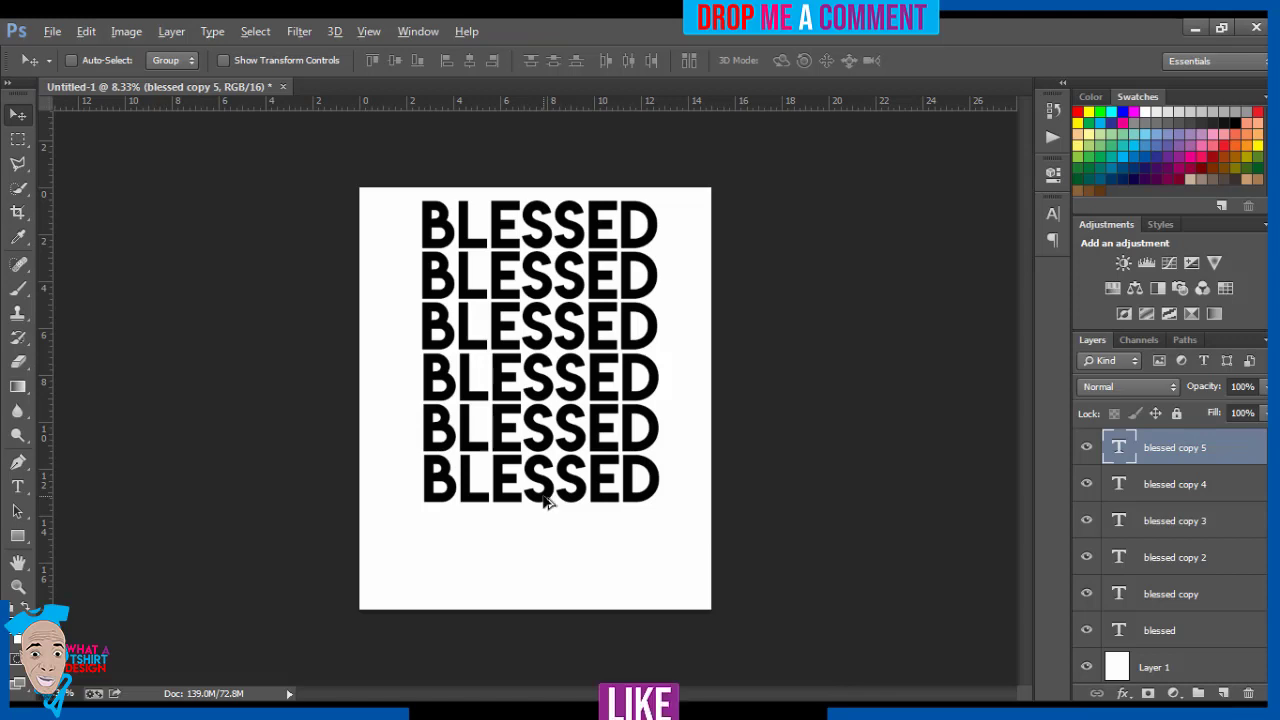
drag(545, 502, 543, 555)
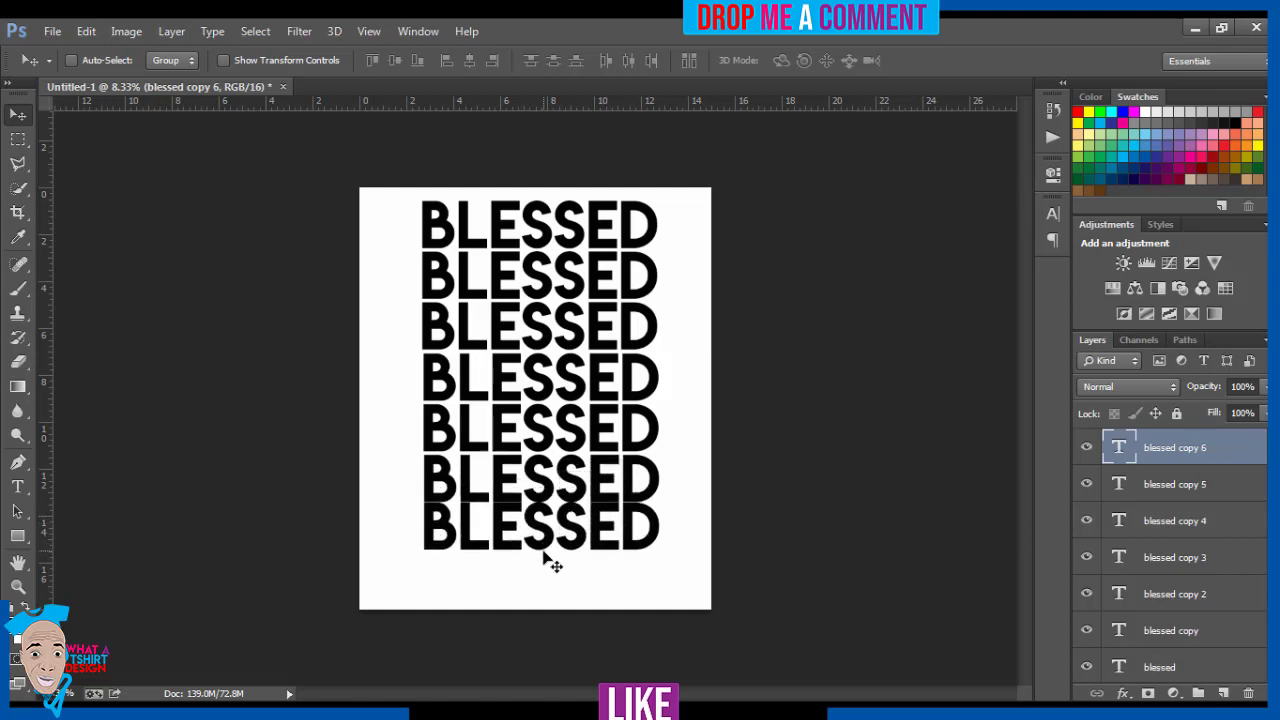
key(Down)
key(Down)
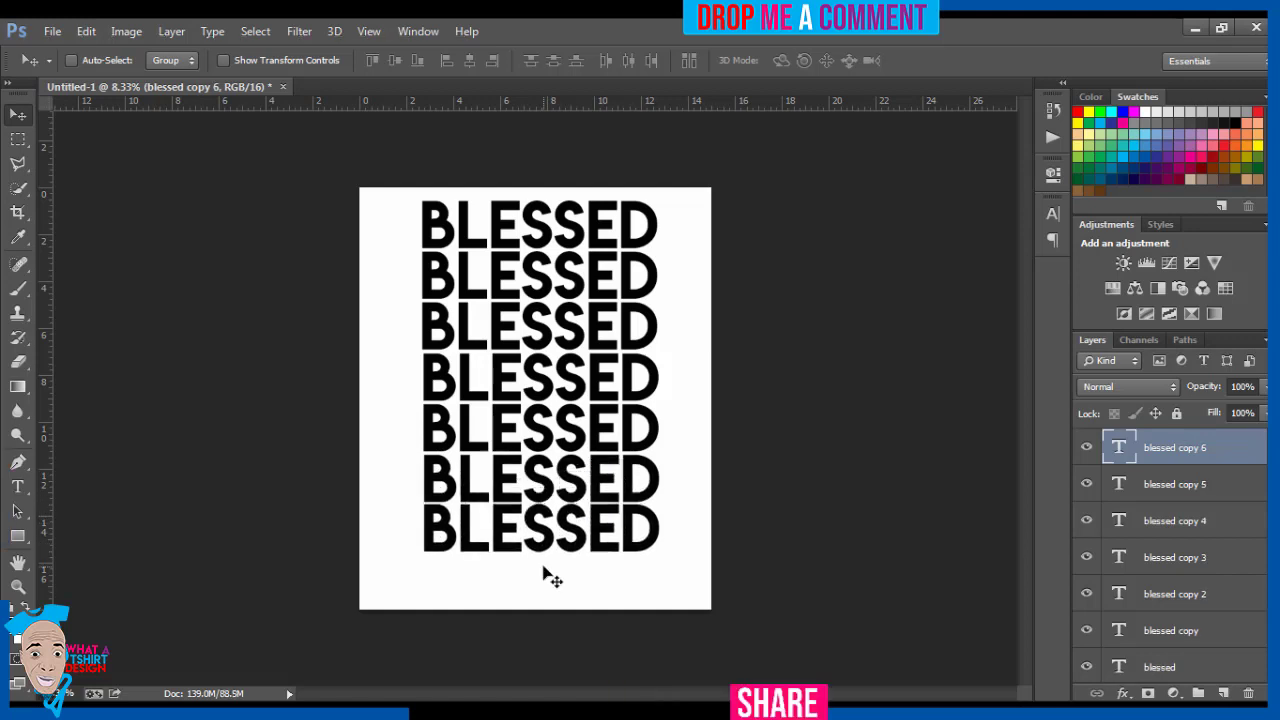
key(Down)
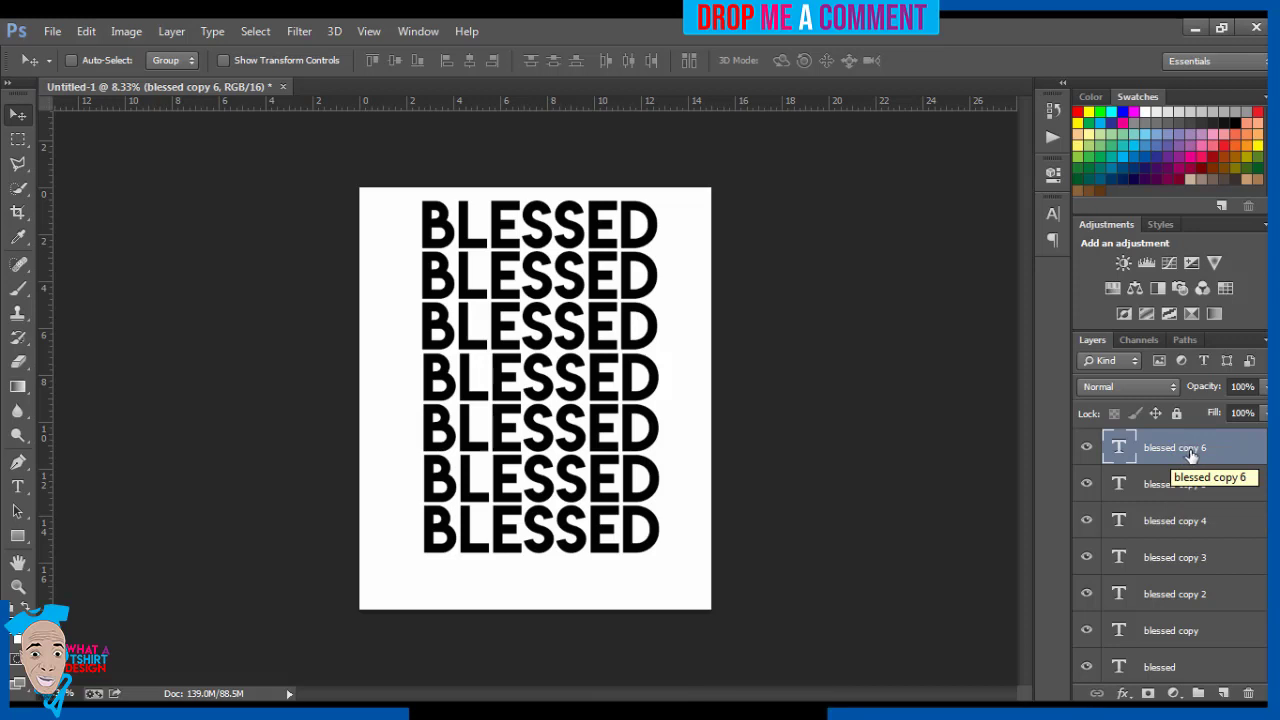
Select all seven BLESSED text layers in the Layers panel
shift+click(1162, 494)
shift+click(1170, 522)
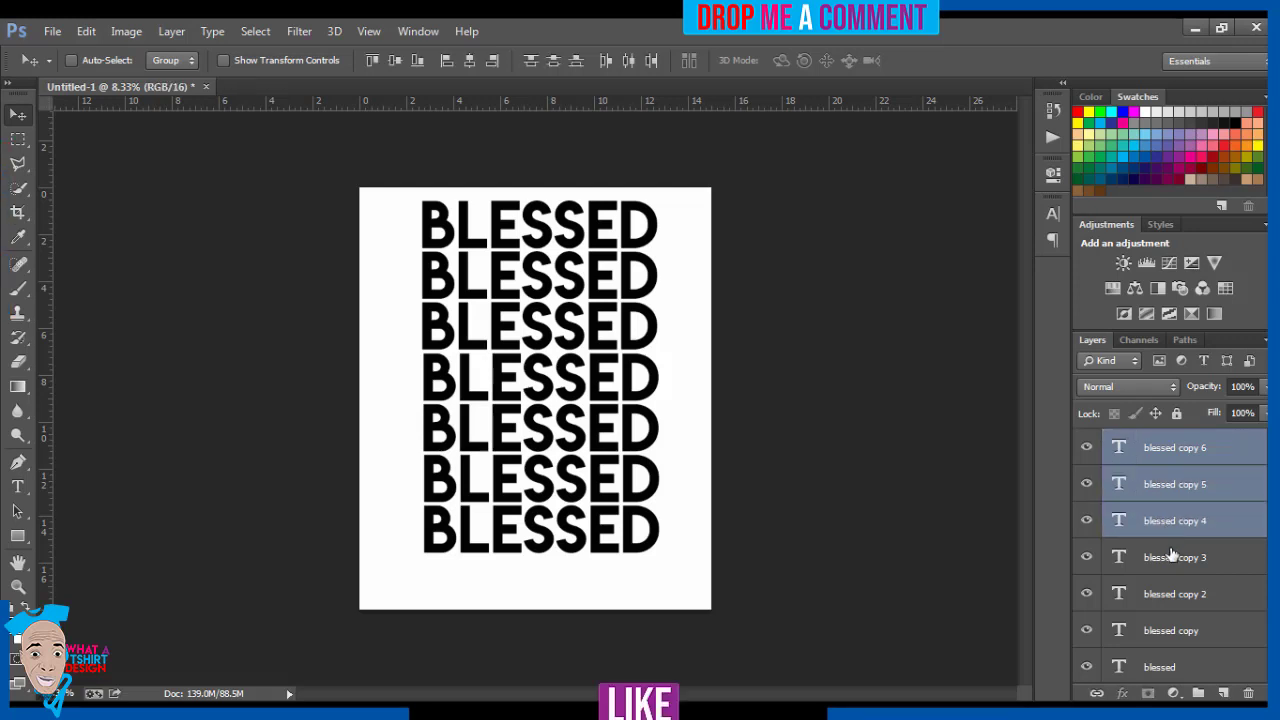
shift+click(1172, 556)
shift+click(1171, 594)
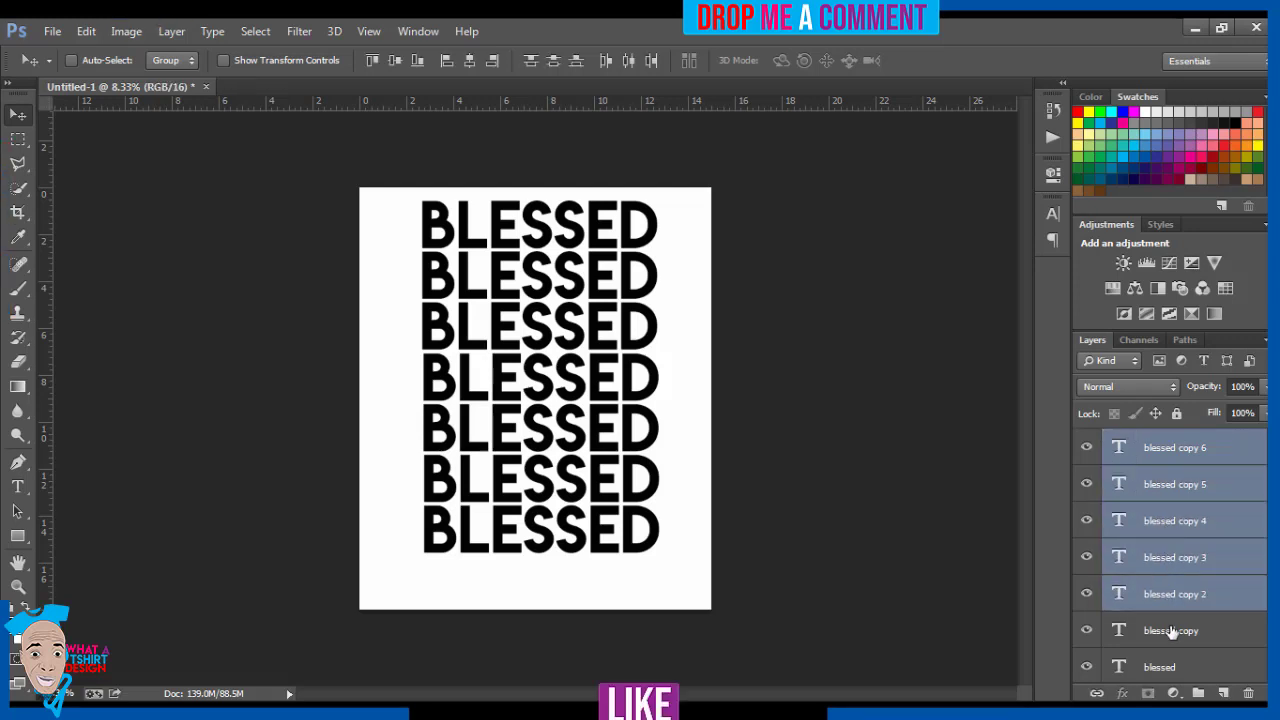
shift+click(1172, 630)
shift+click(1174, 666)
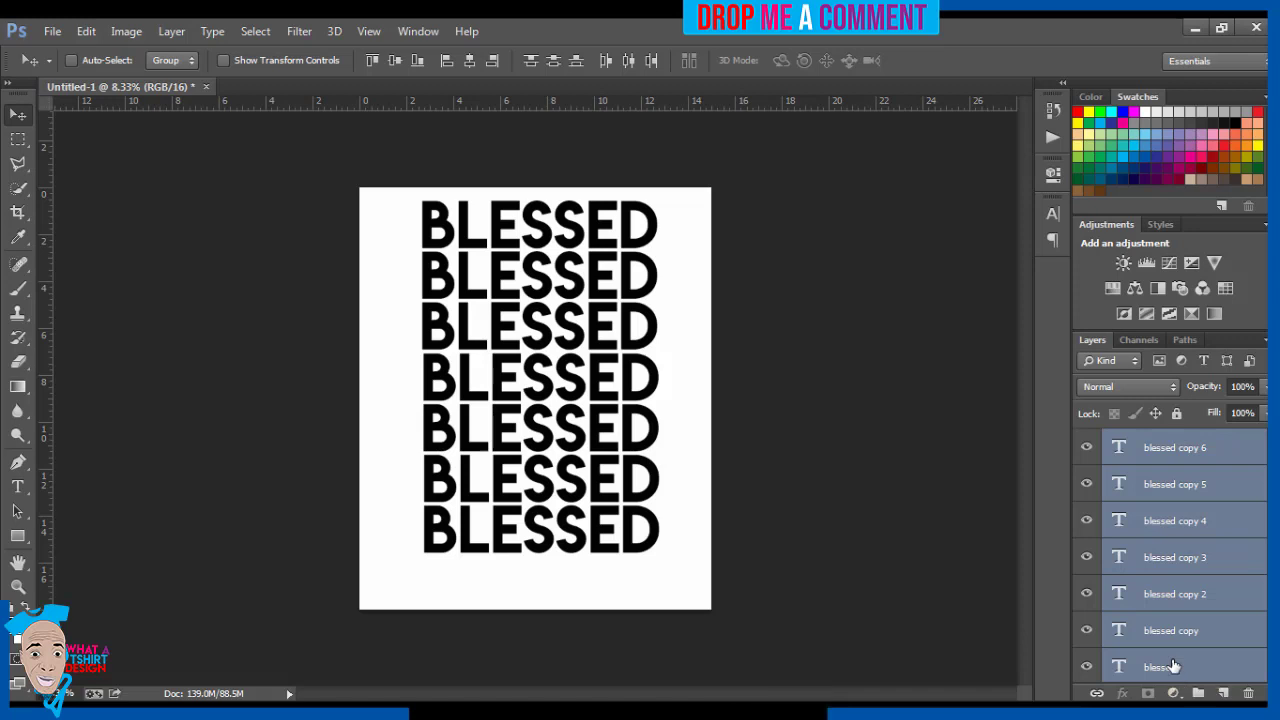
Nudge the whole seven-line BLESSED stack down with six Shift+Down presses
key(shift+Down)
key(shift+Down)
key(shift+Down)
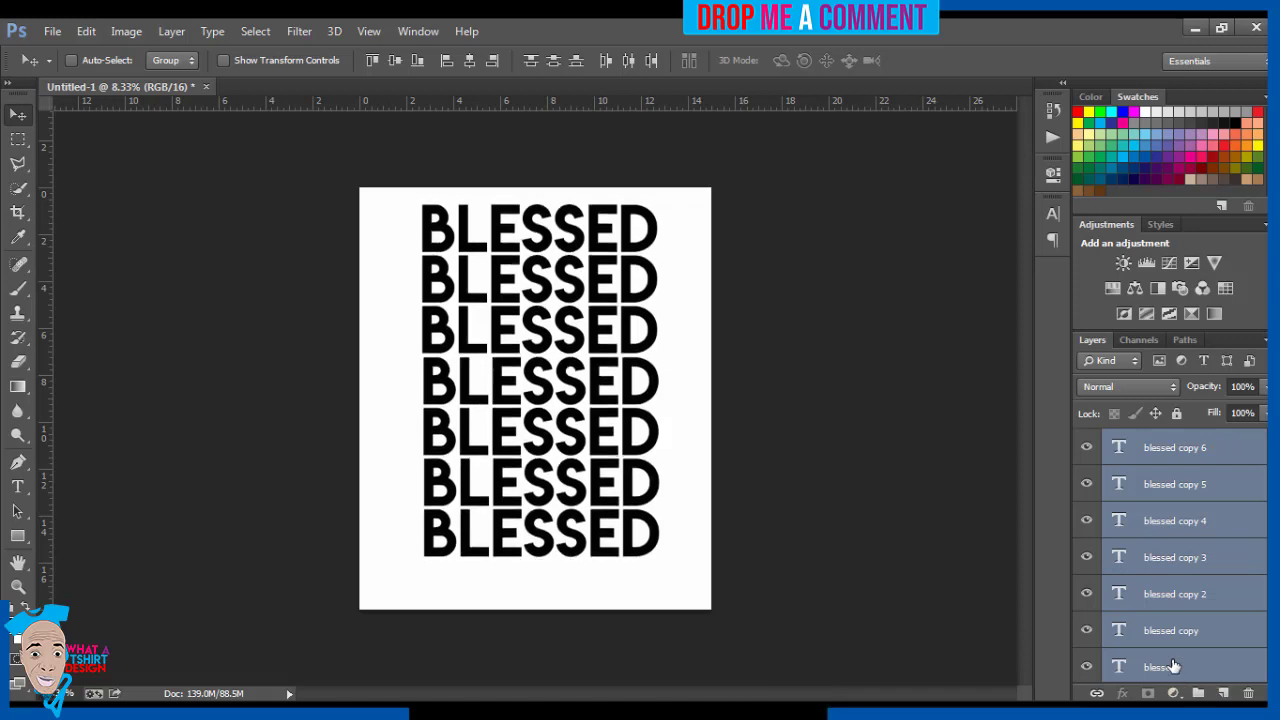
key(shift+Down)
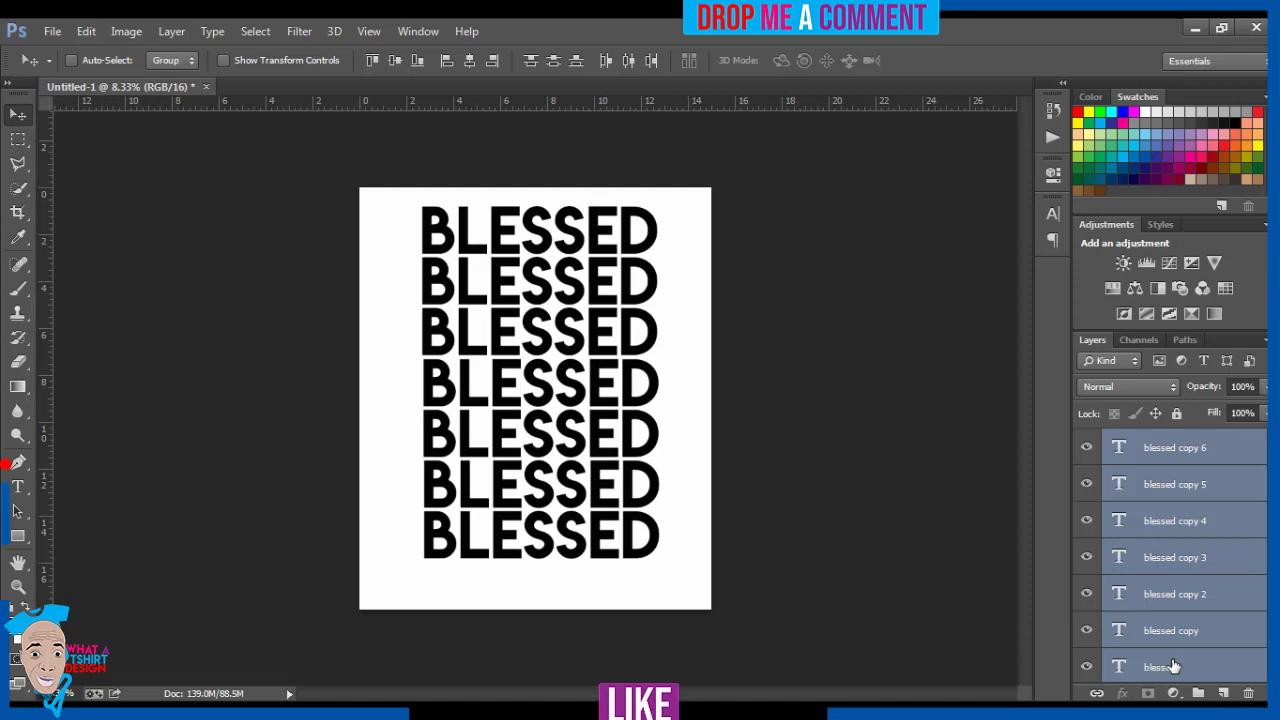
key(shift+Down)
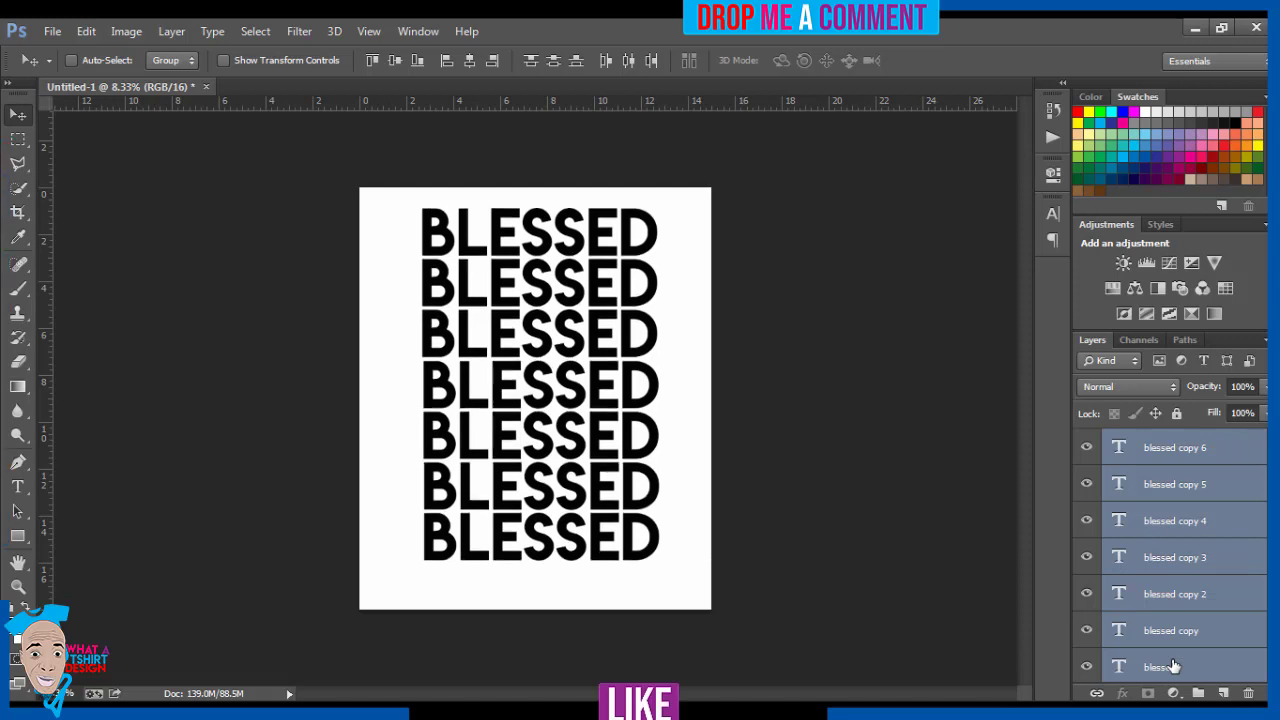
key(shift+Down)
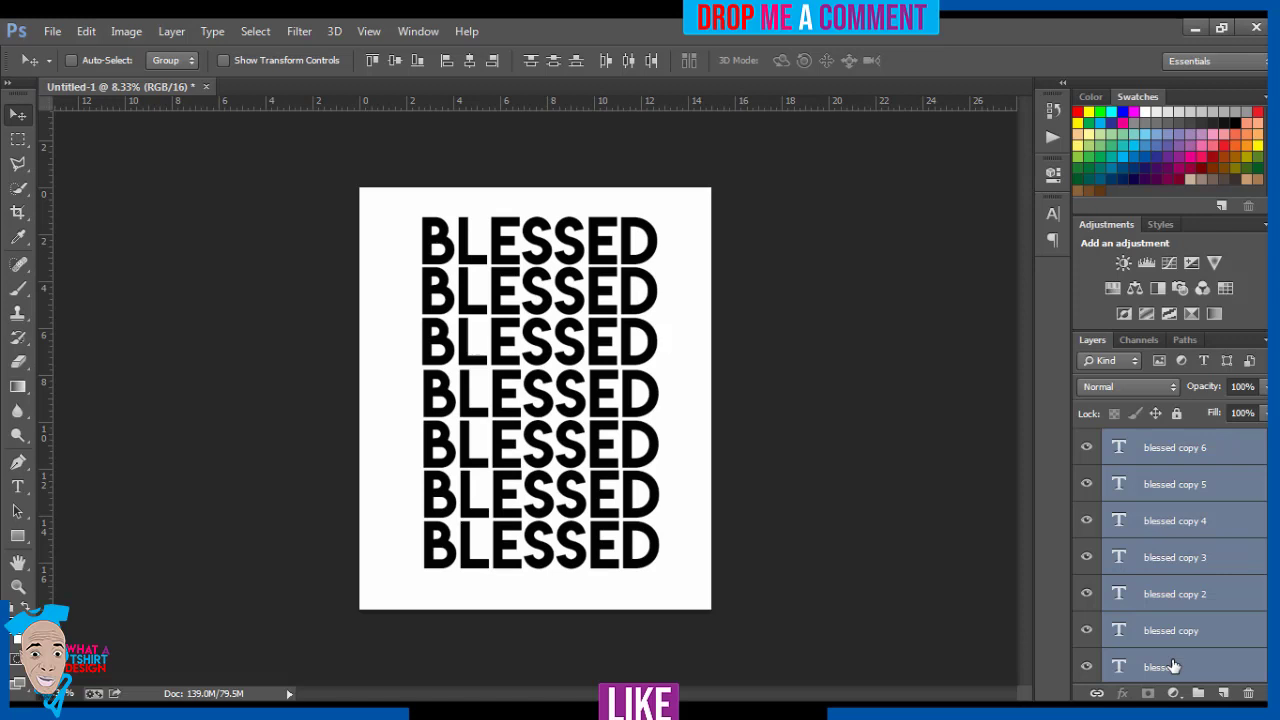
key(shift+Down)
key(shift+Down)
key(shift+Down)
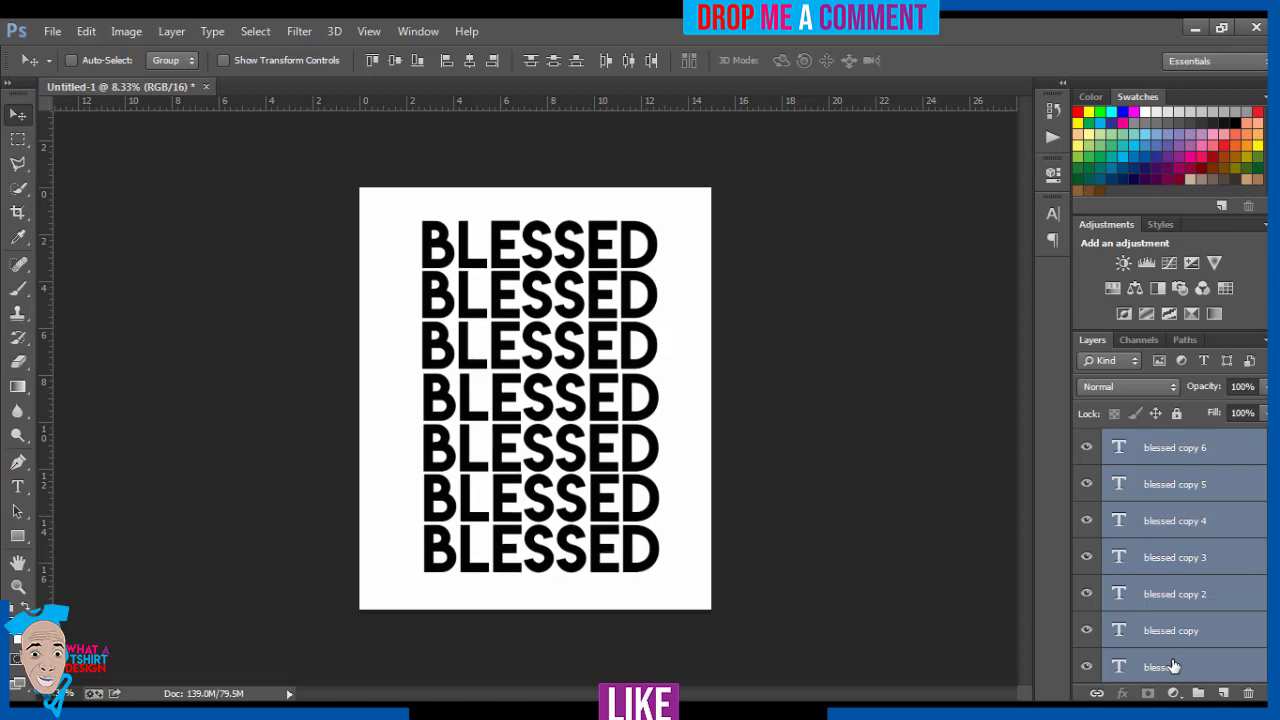
key(shift+Down)
key(shift+Down)
key(shift+Down)
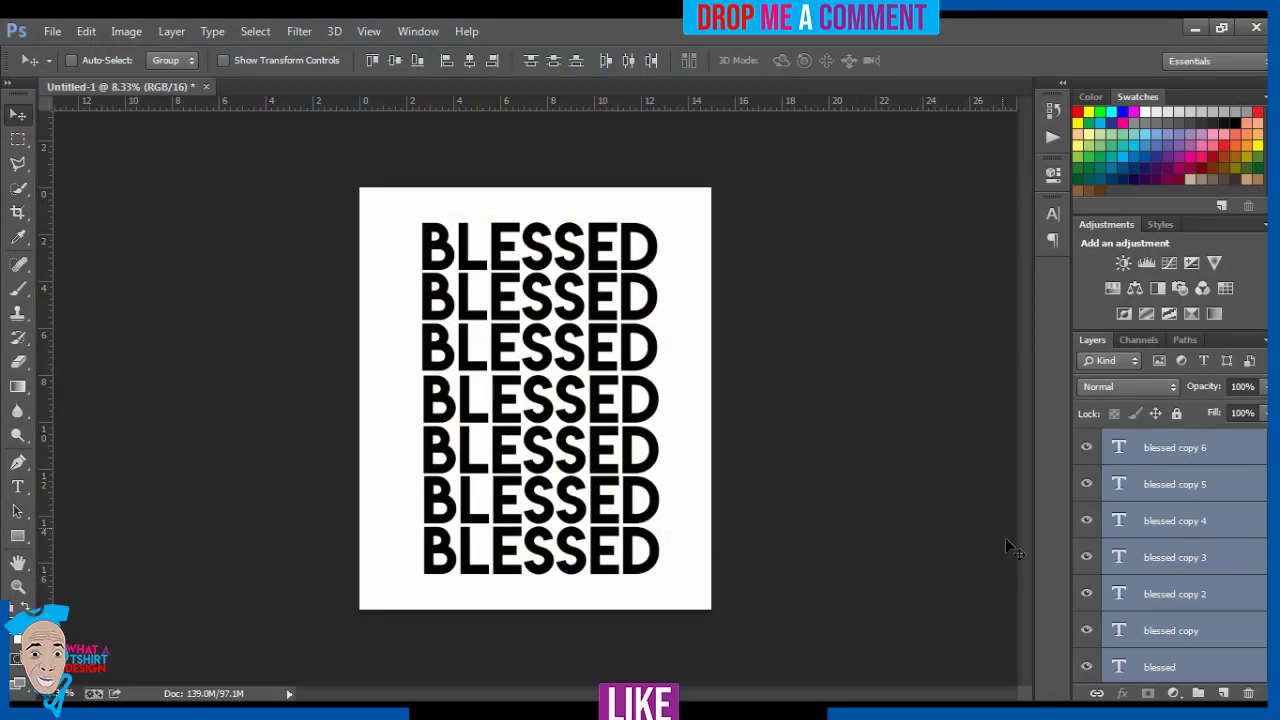
click(1183, 665)
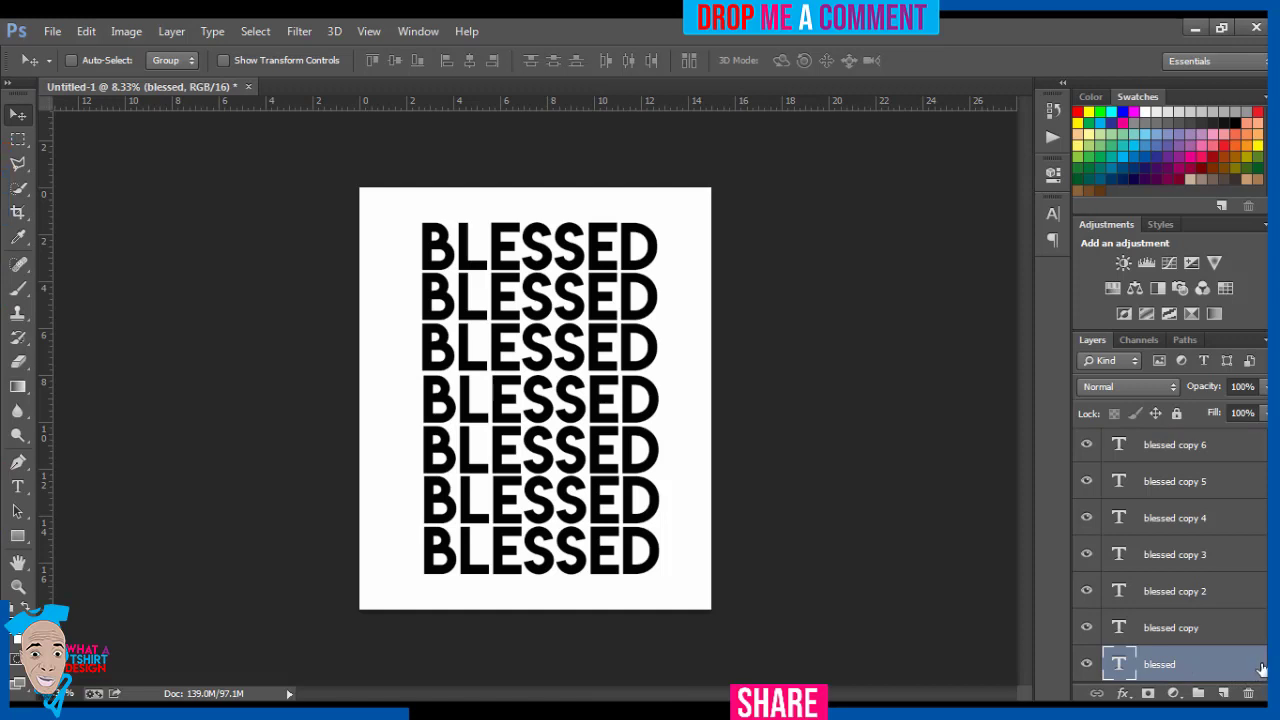
click(1088, 666)
click(1088, 666)
click(1088, 666)
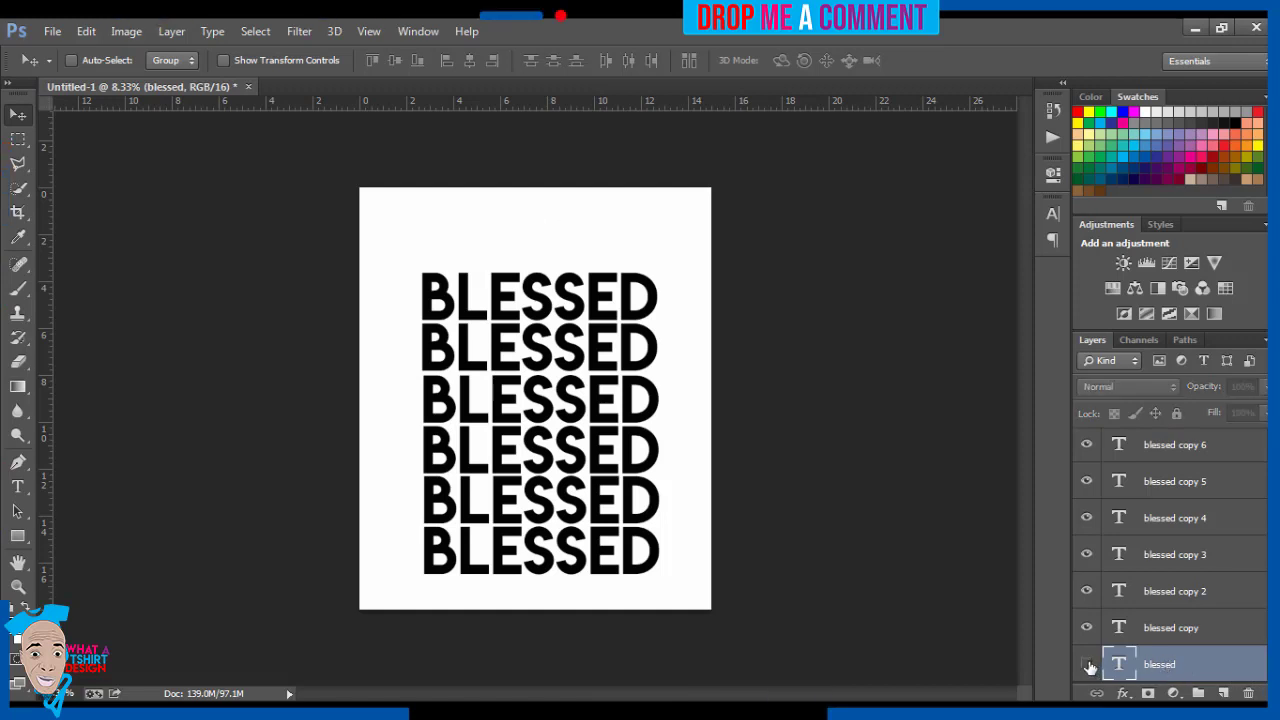
click(1088, 665)
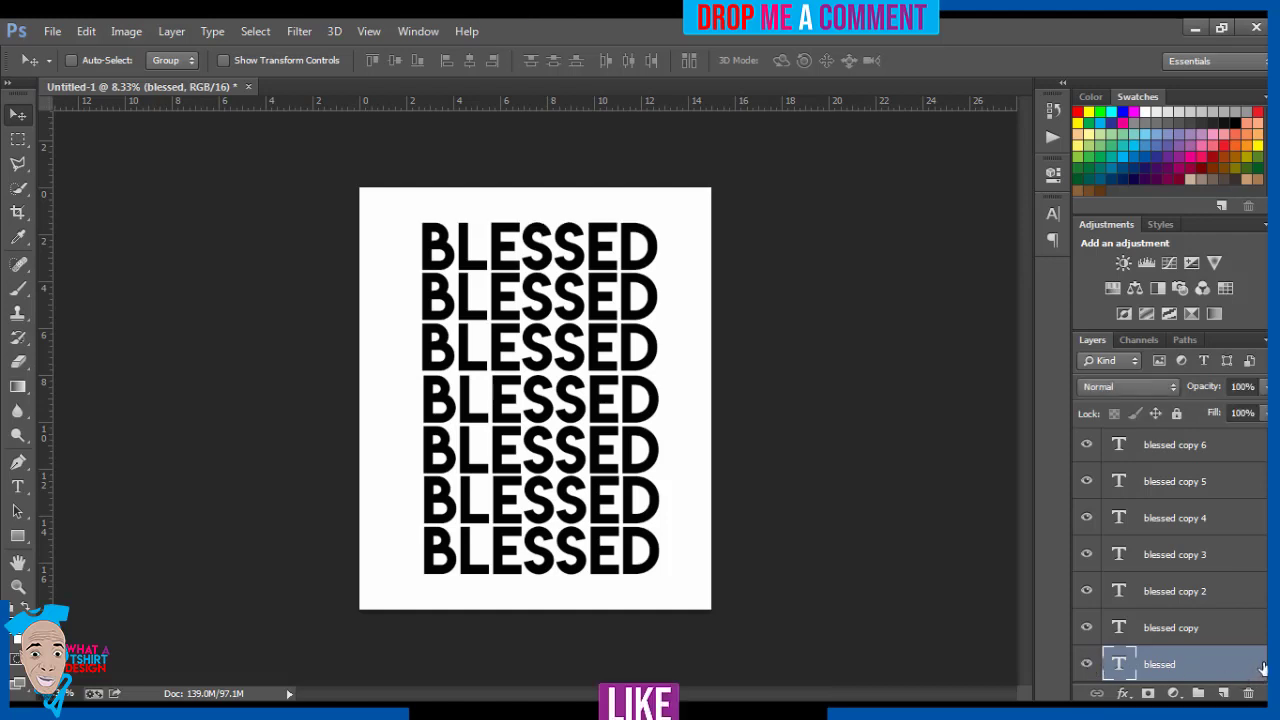
double_click(1262, 668)
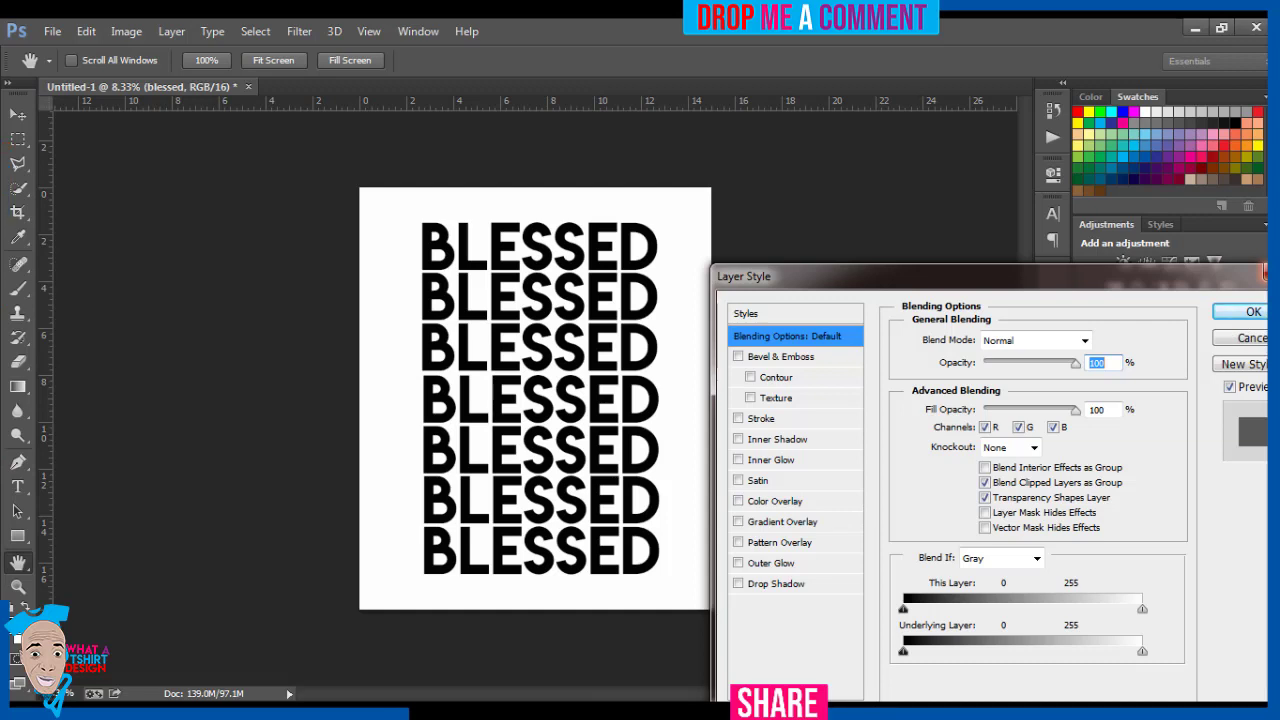
click(1262, 272)
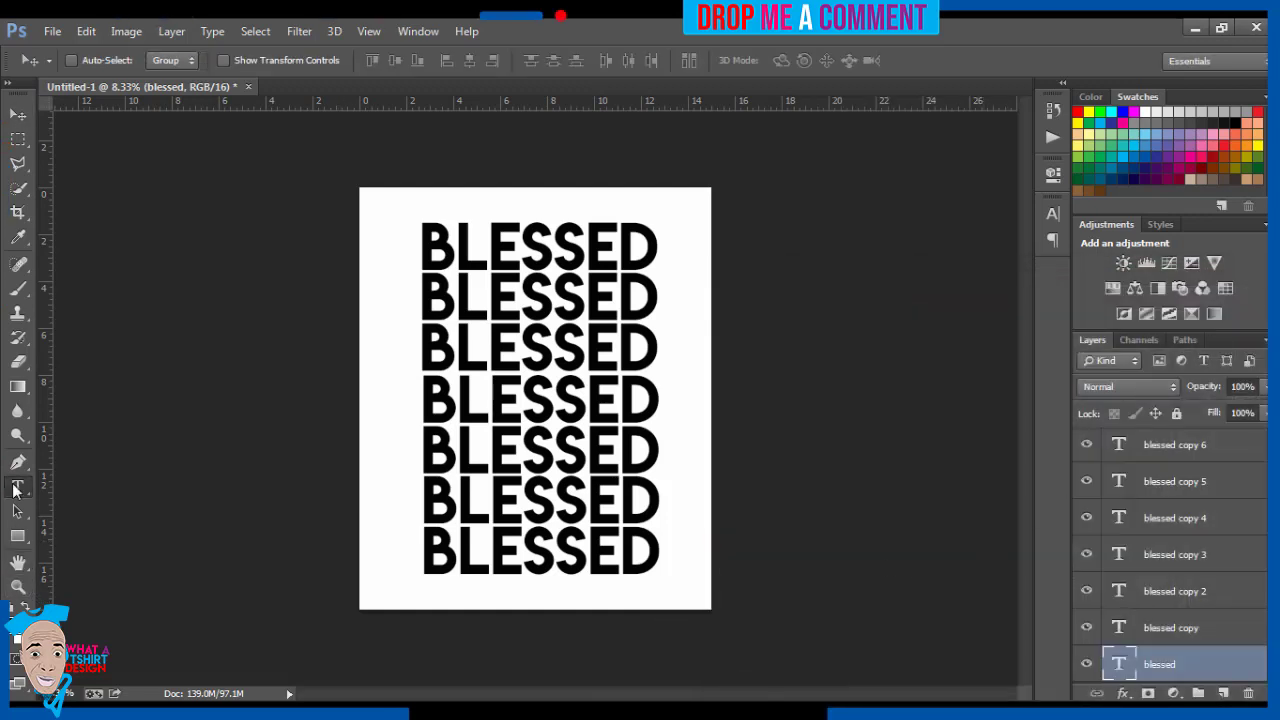
Recolour the B of the top BLESSED line pastel blue
click(18, 486)
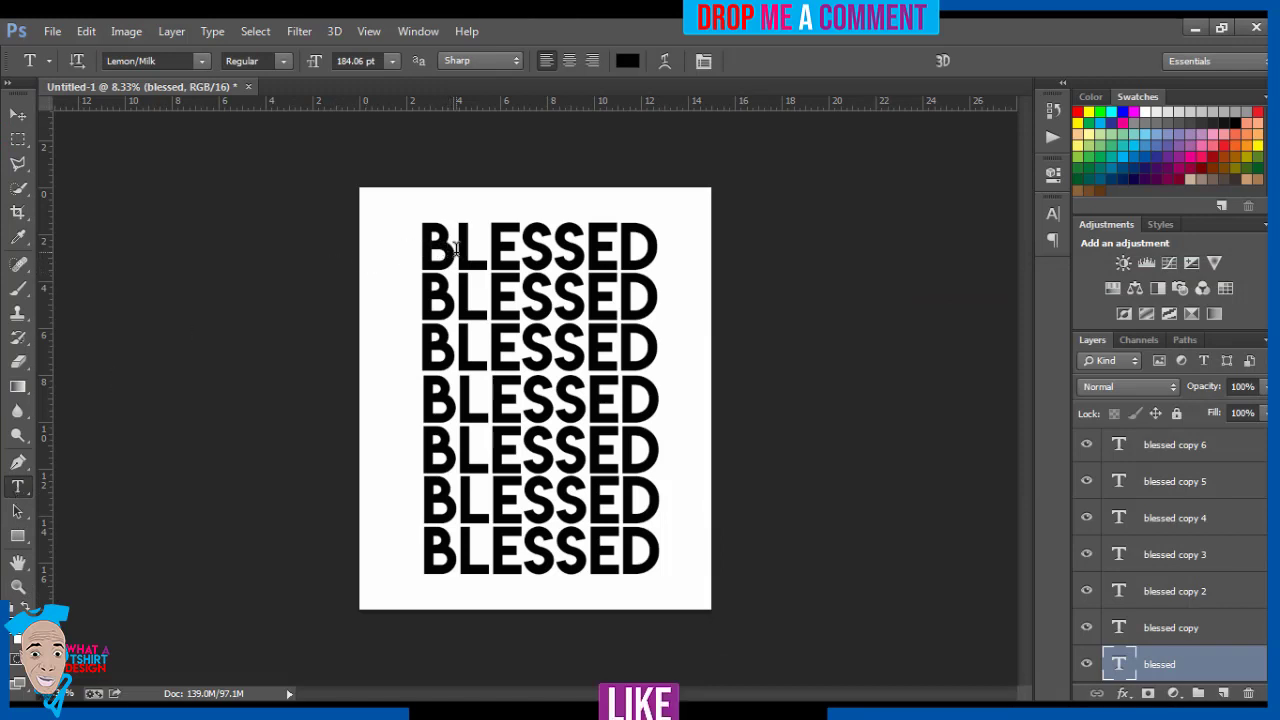
click(456, 248)
drag(456, 248, 420, 250)
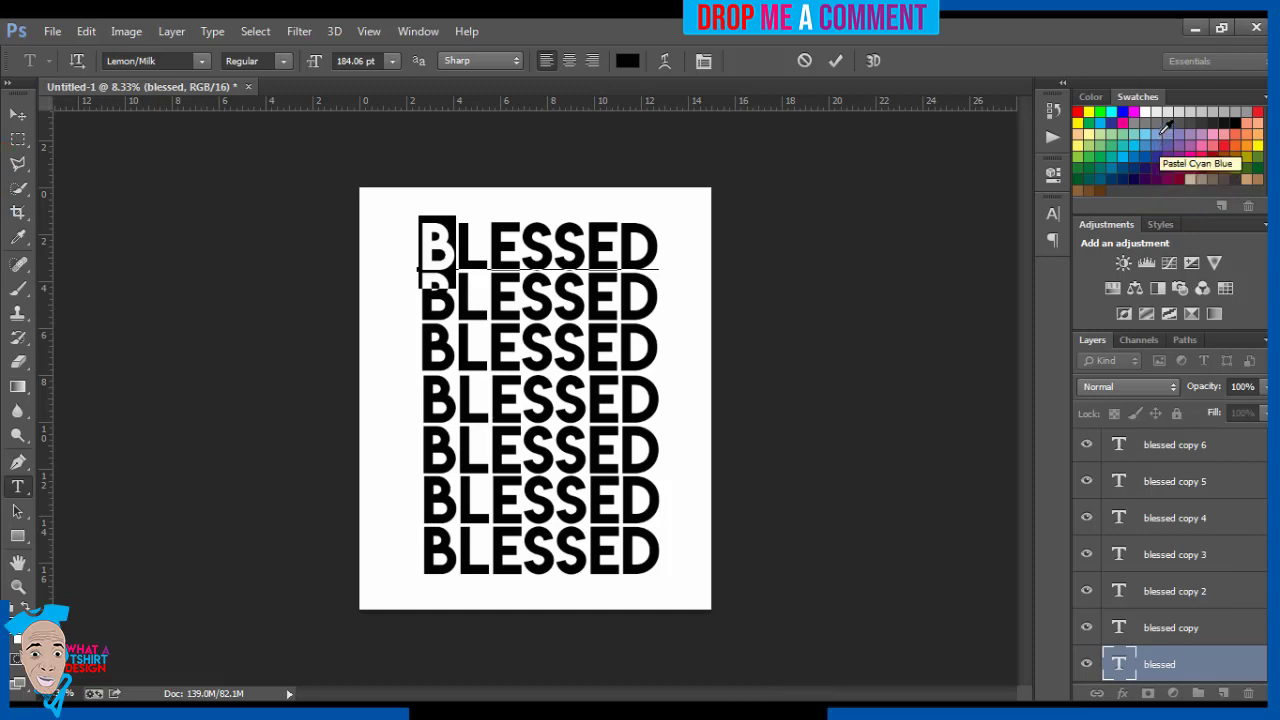
click(1165, 126)
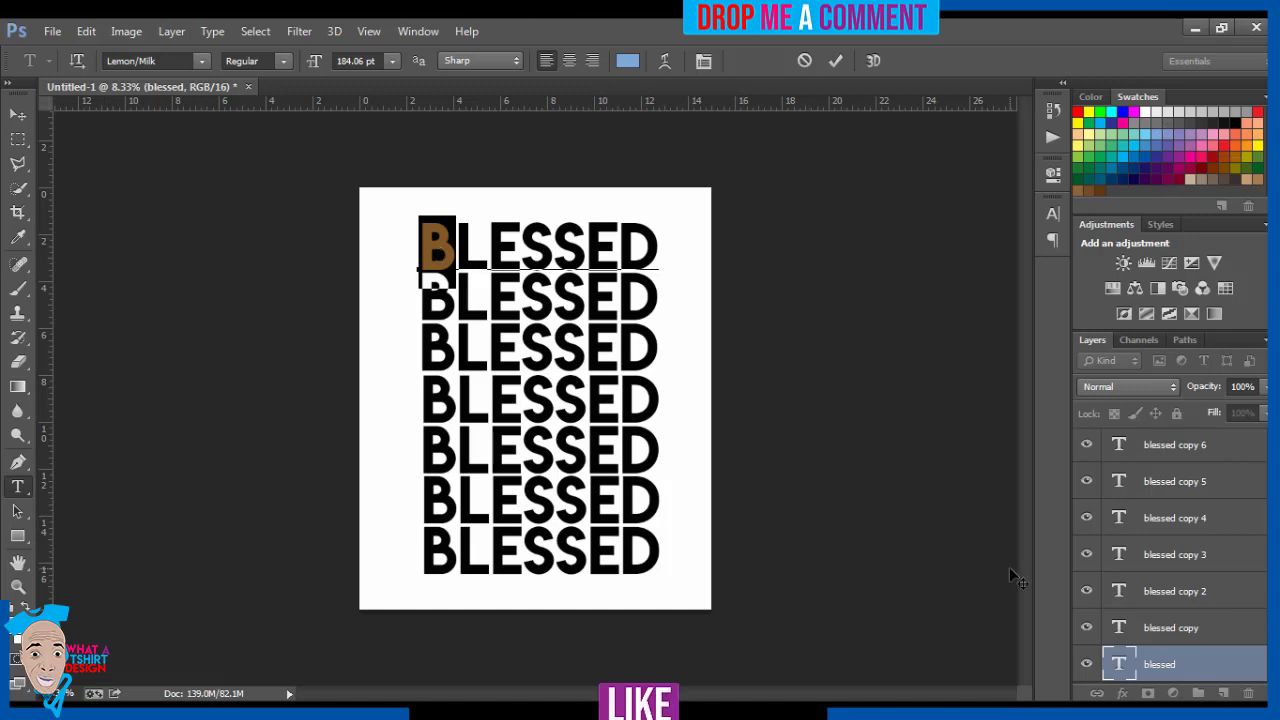
click(1186, 627)
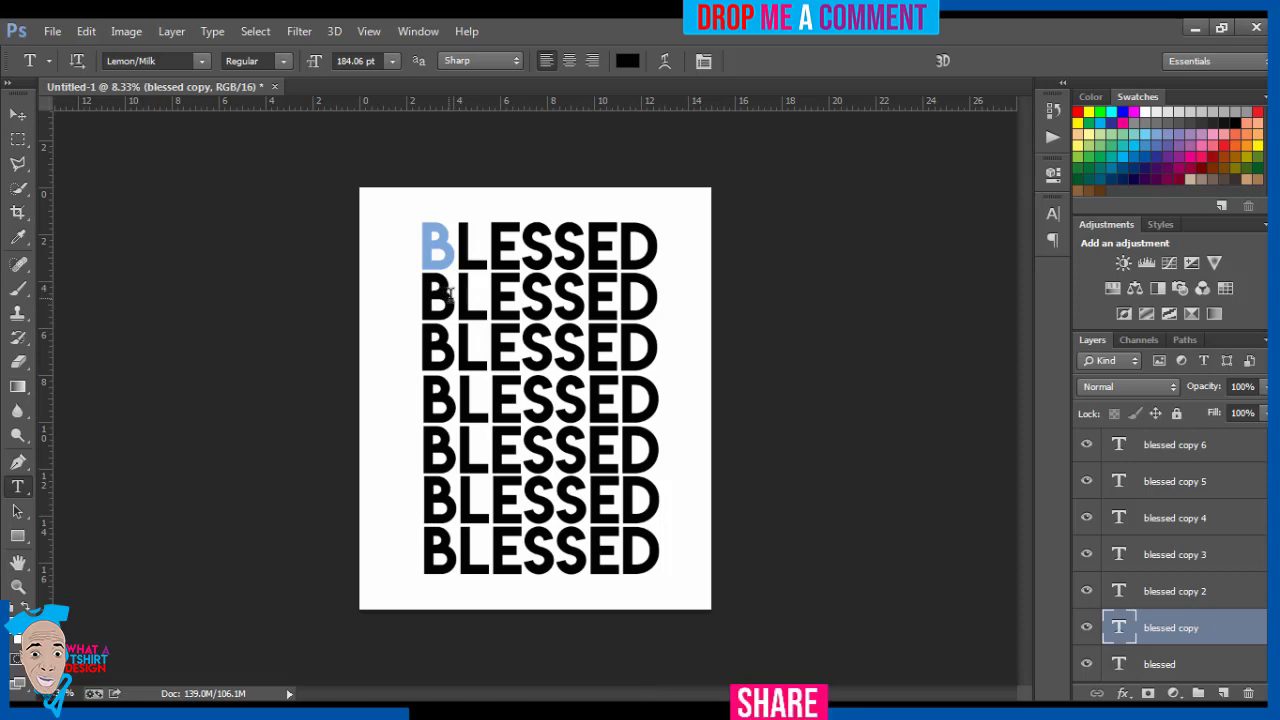
Recolour the L of the second BLESSED line pink
drag(457, 296, 490, 298)
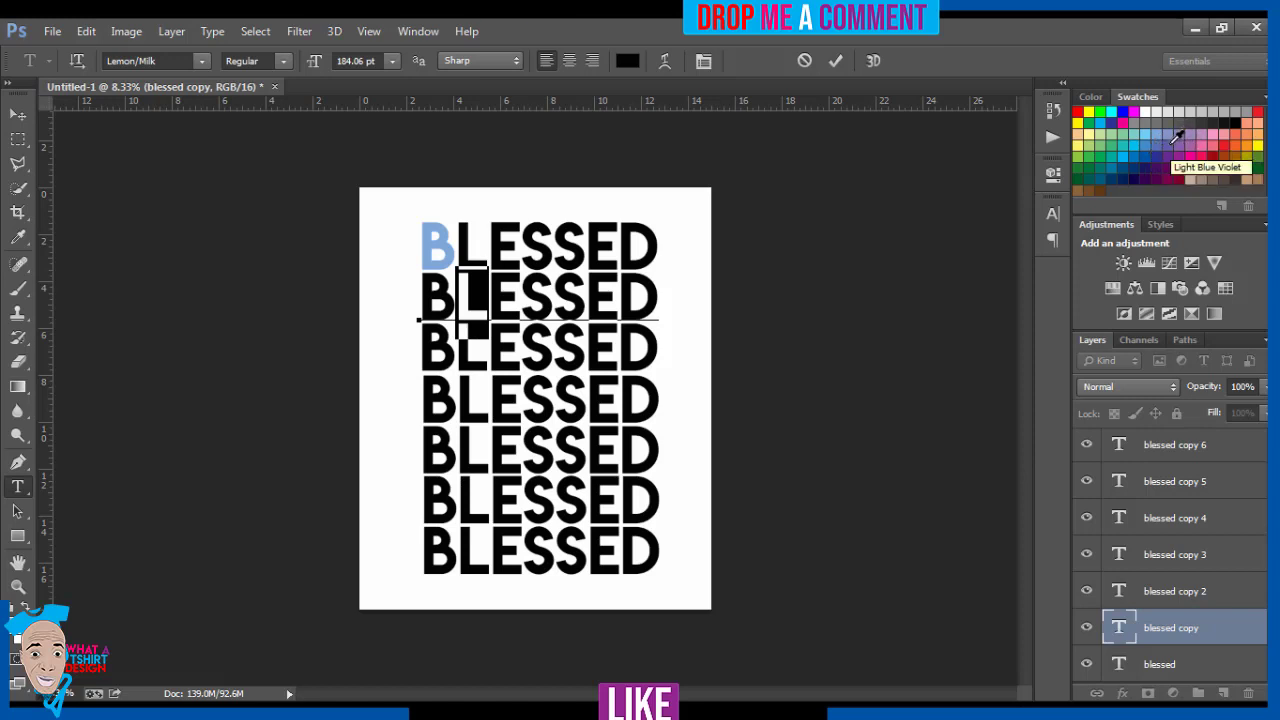
click(1209, 145)
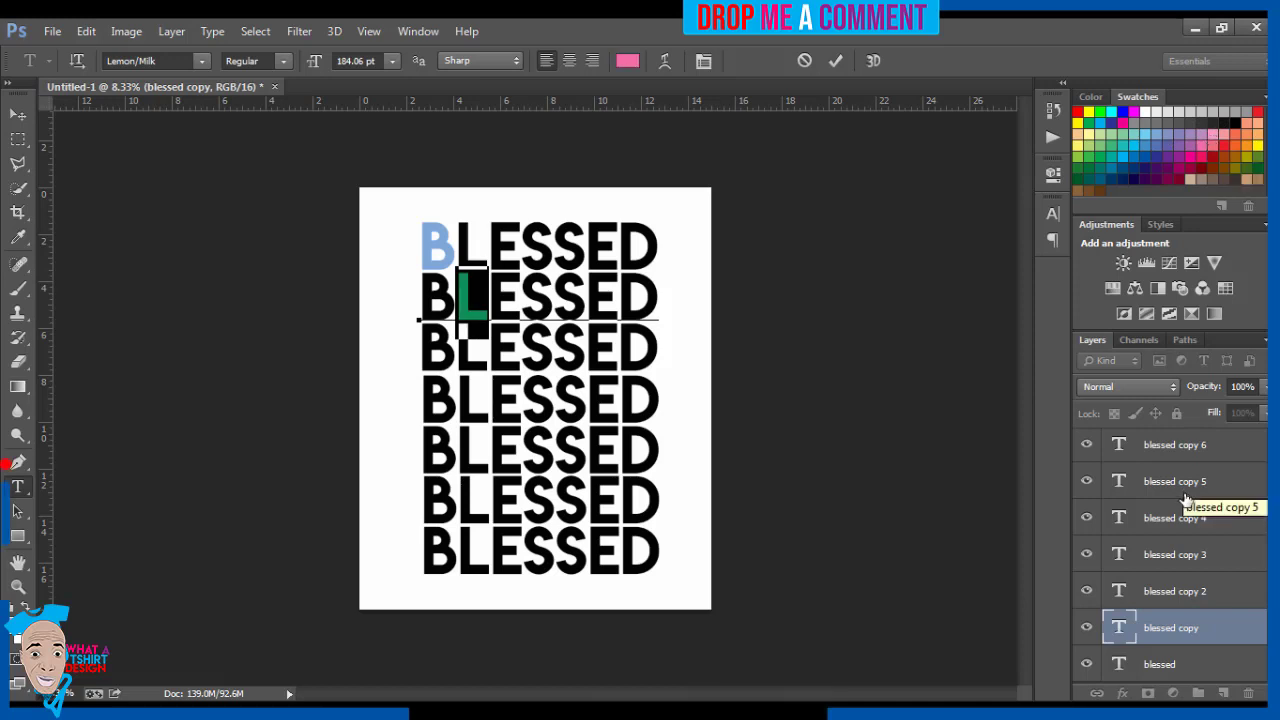
click(1192, 593)
click(1192, 593)
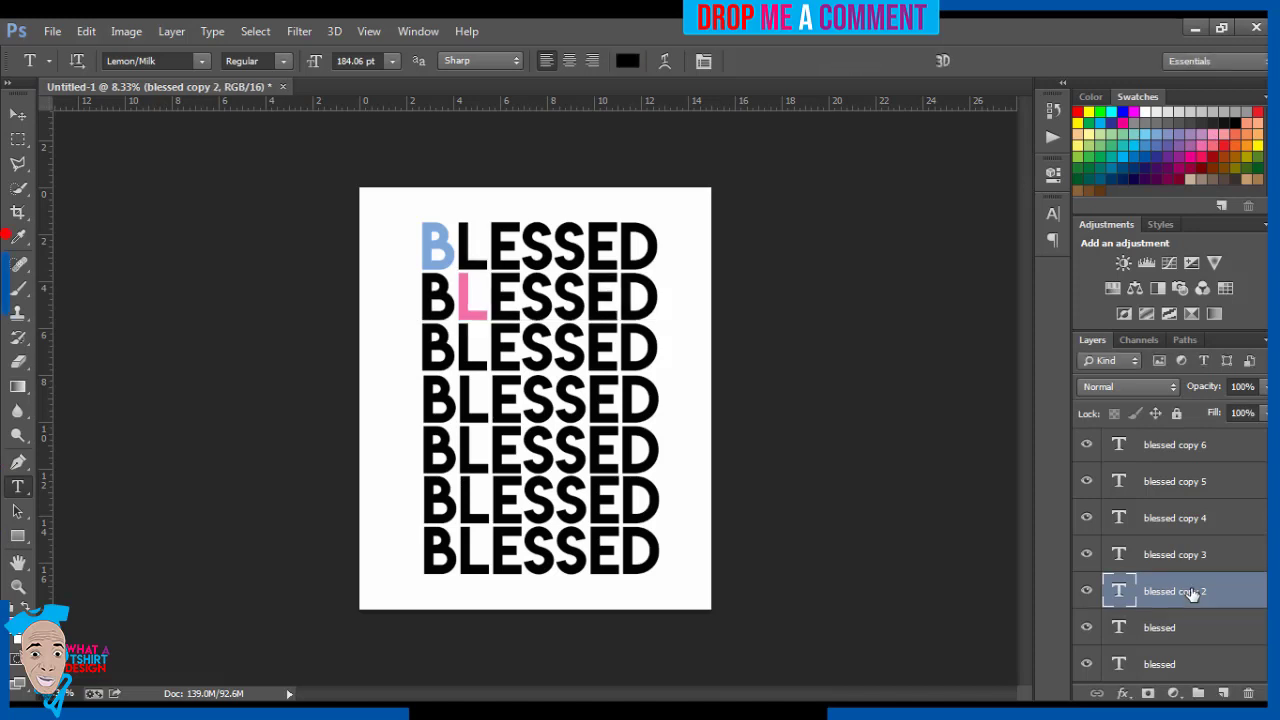
Recolour the E of the third BLESSED row cyan
click(490, 345)
drag(490, 345, 518, 345)
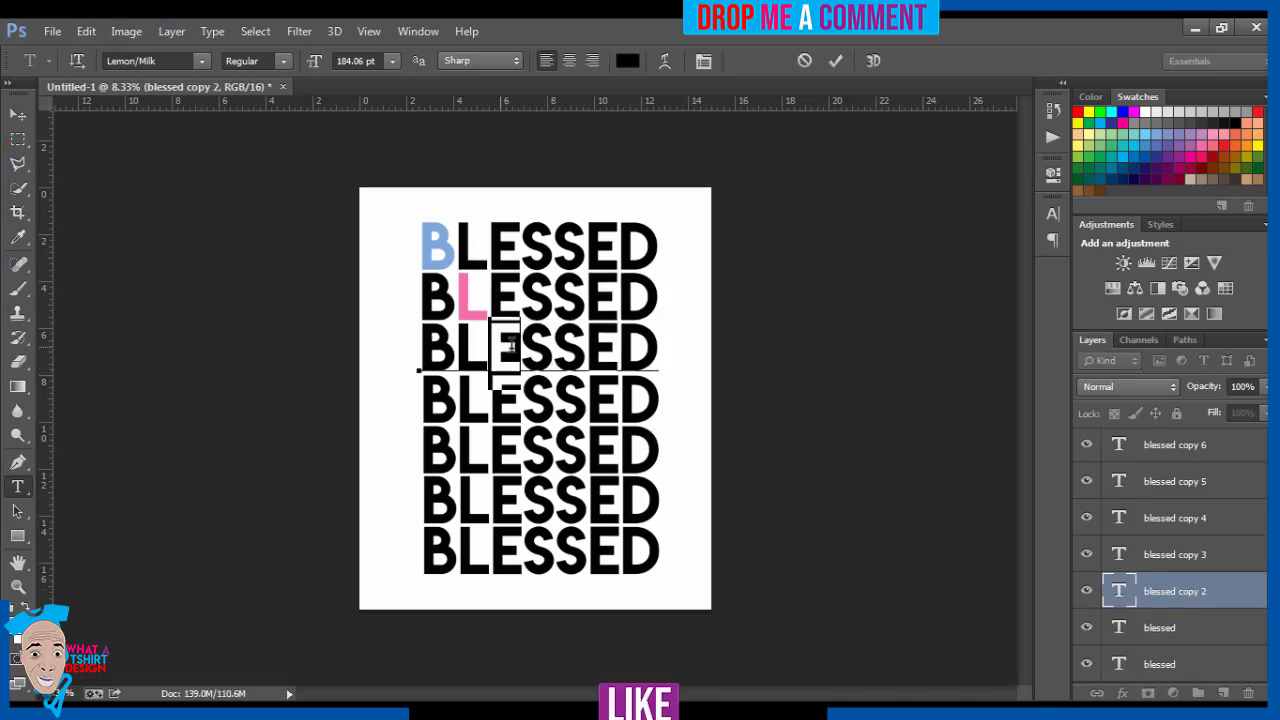
click(1105, 115)
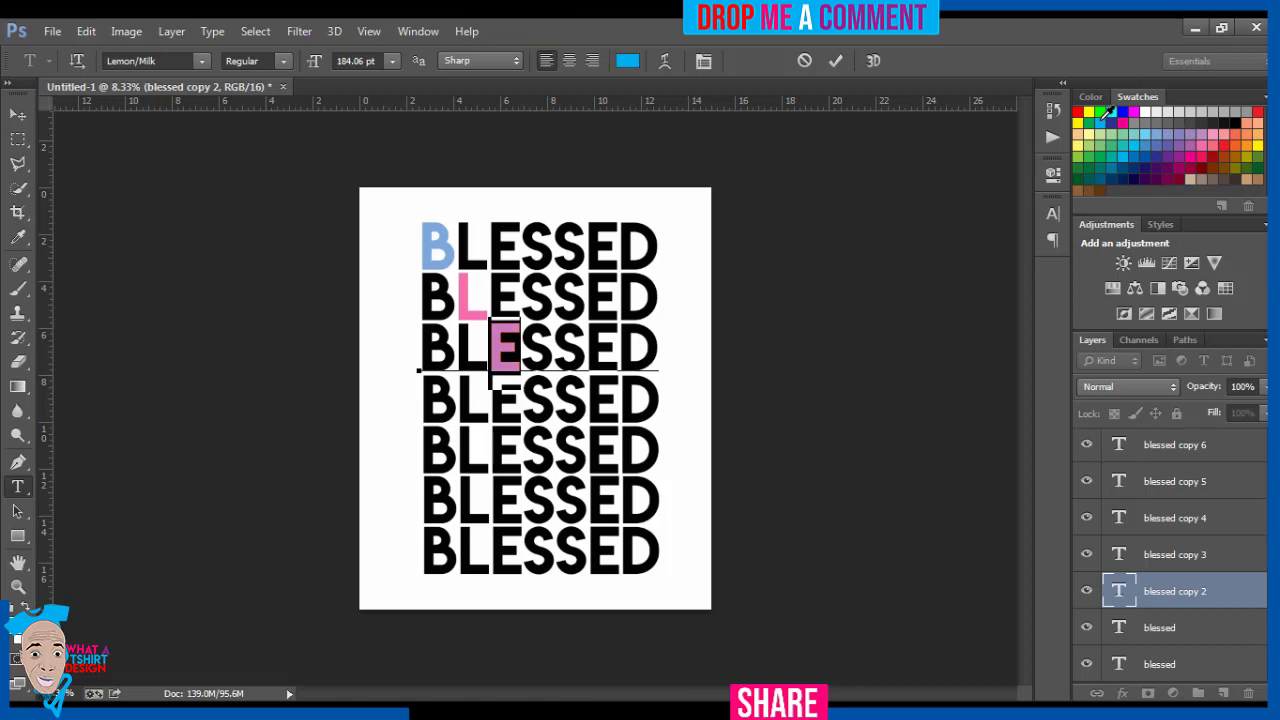
click(1199, 556)
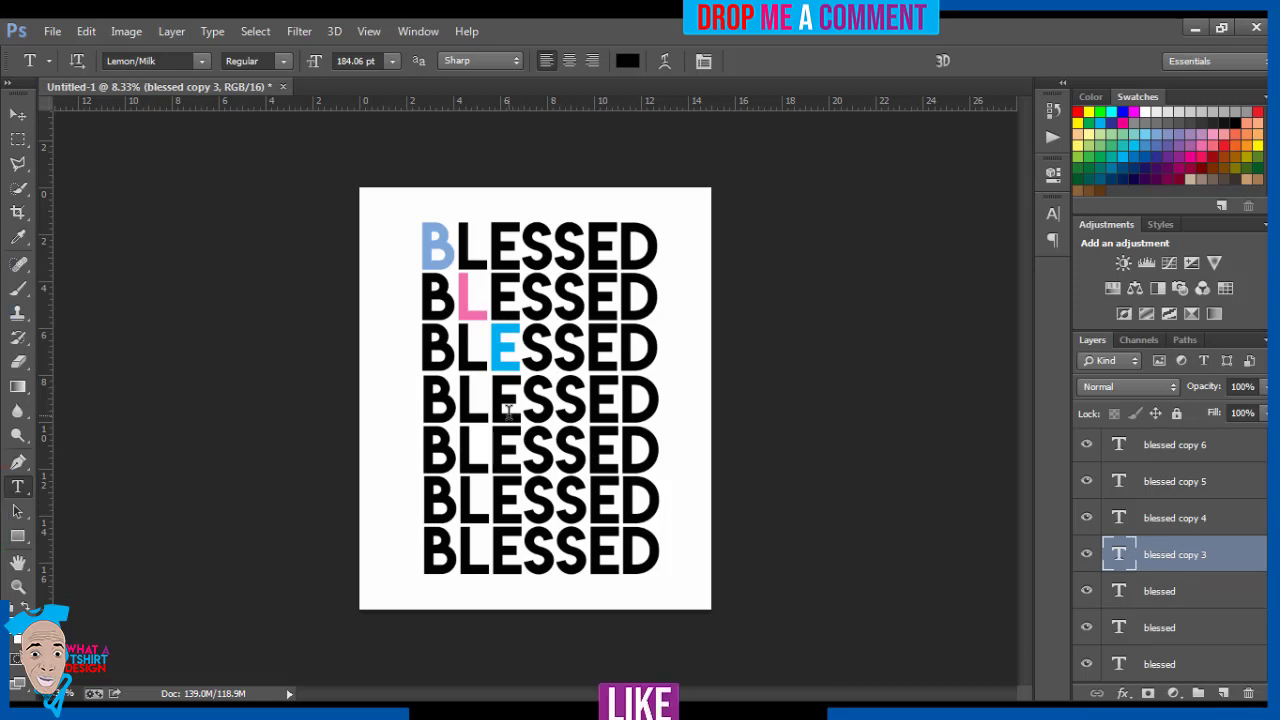
Make the first S of the fourth row red, leaving its E black
drag(494, 400, 518, 400)
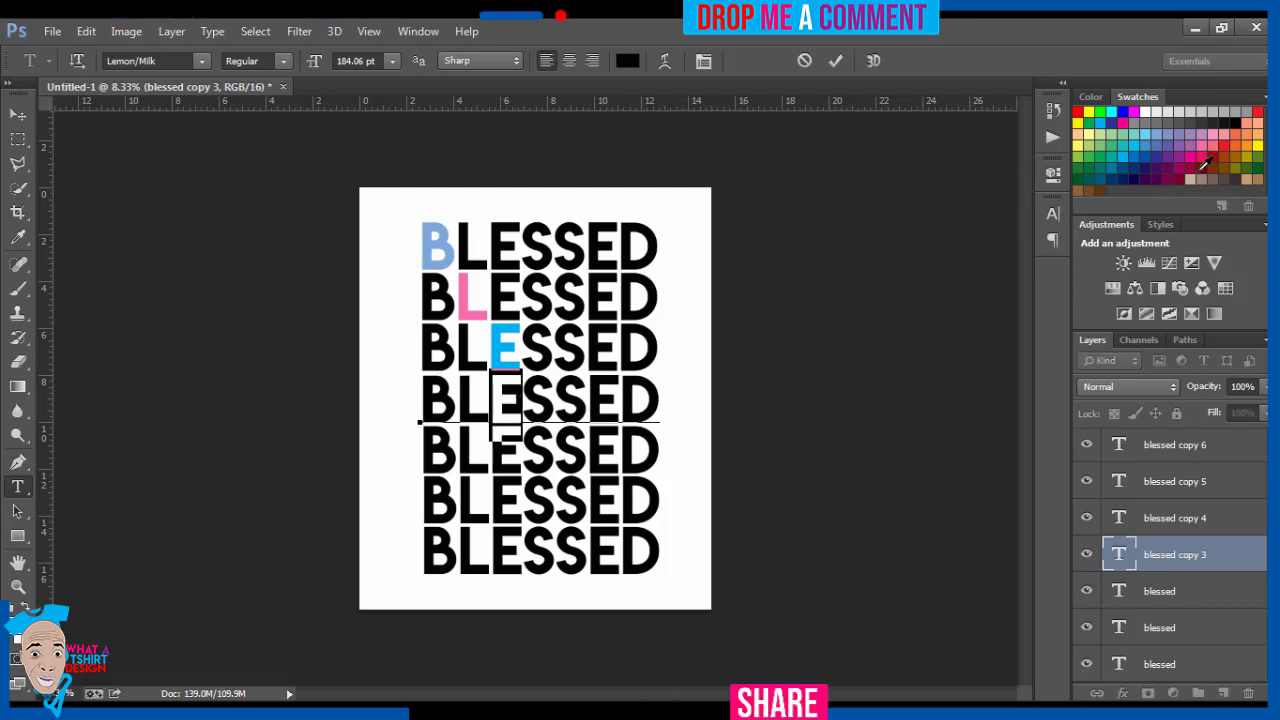
click(1258, 111)
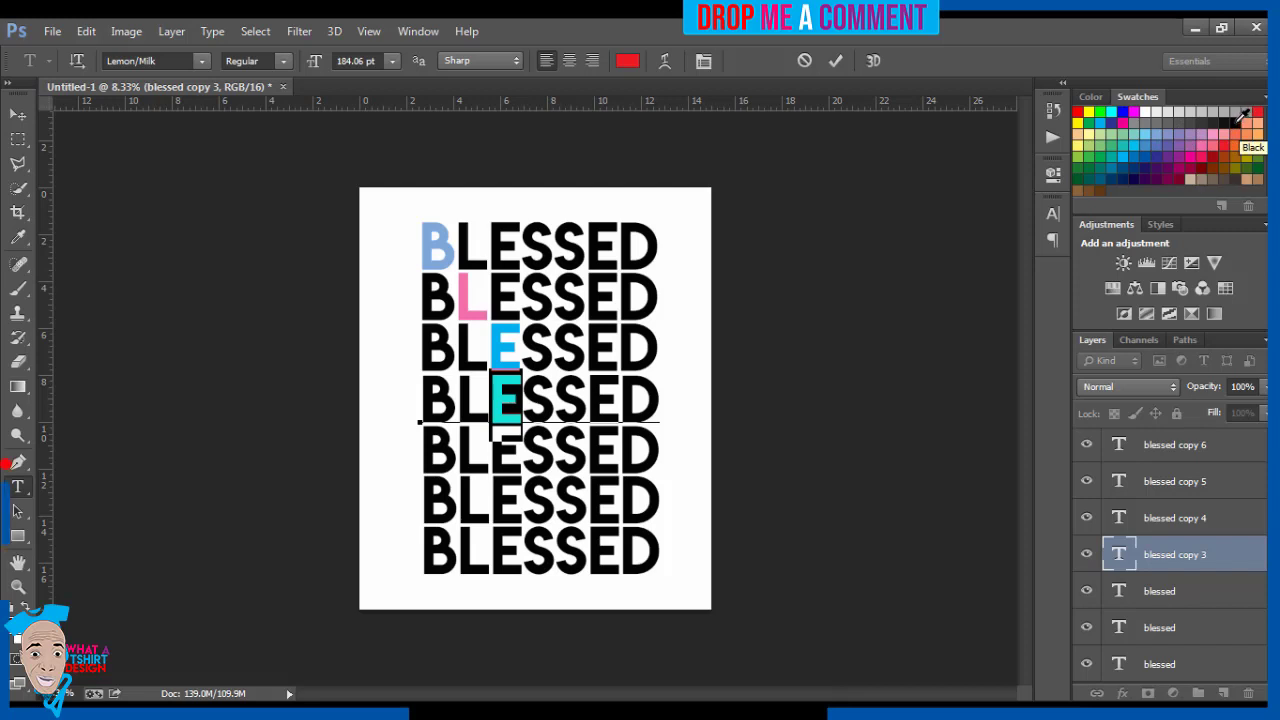
click(1245, 115)
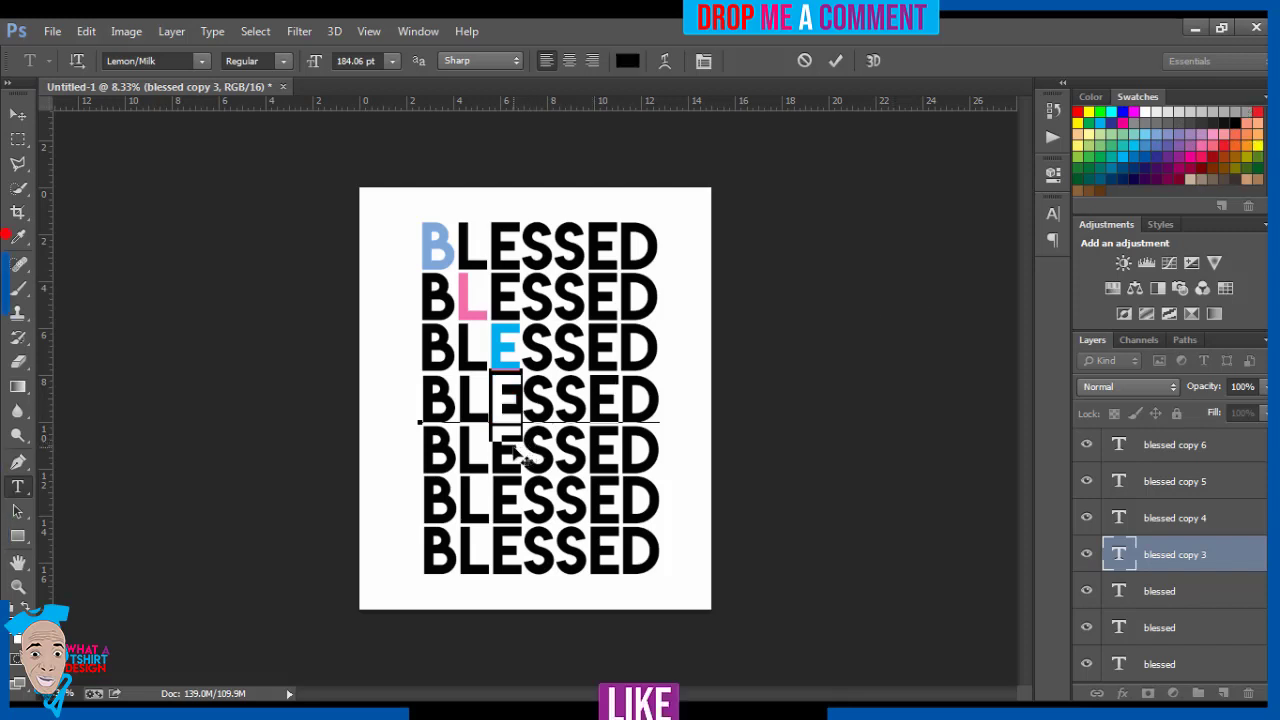
drag(522, 400, 553, 400)
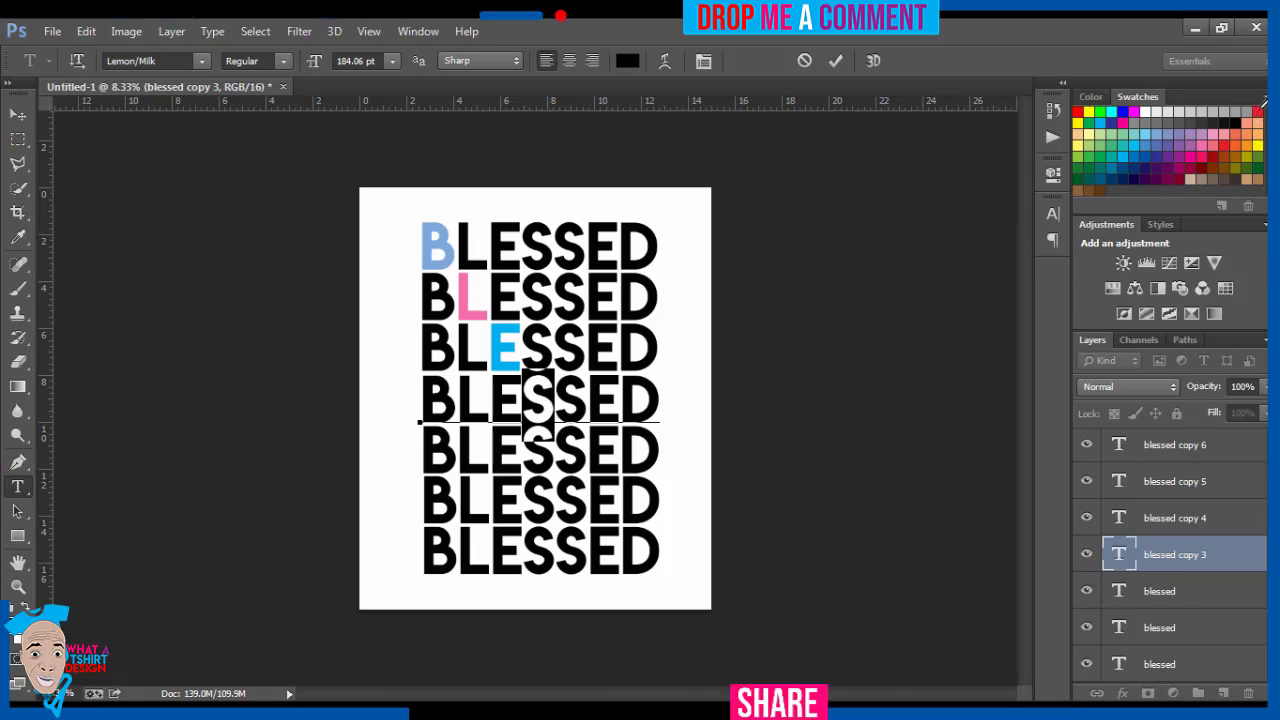
click(1258, 110)
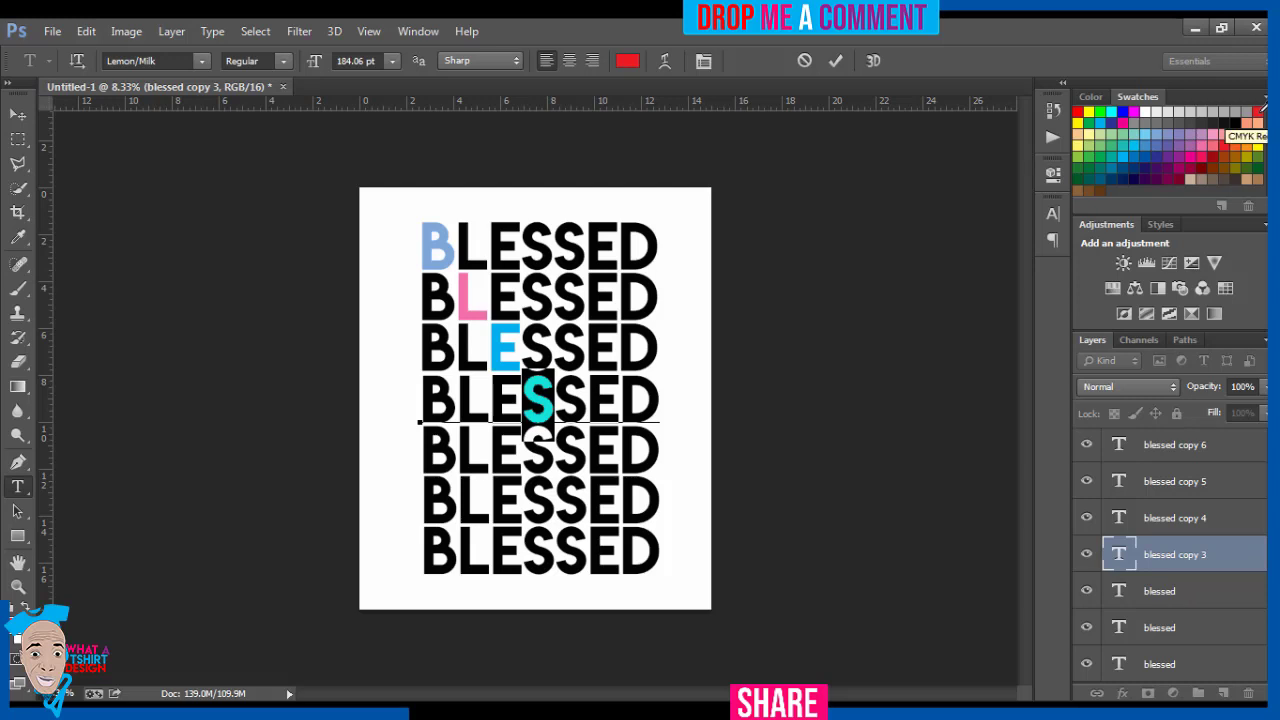
click(1205, 520)
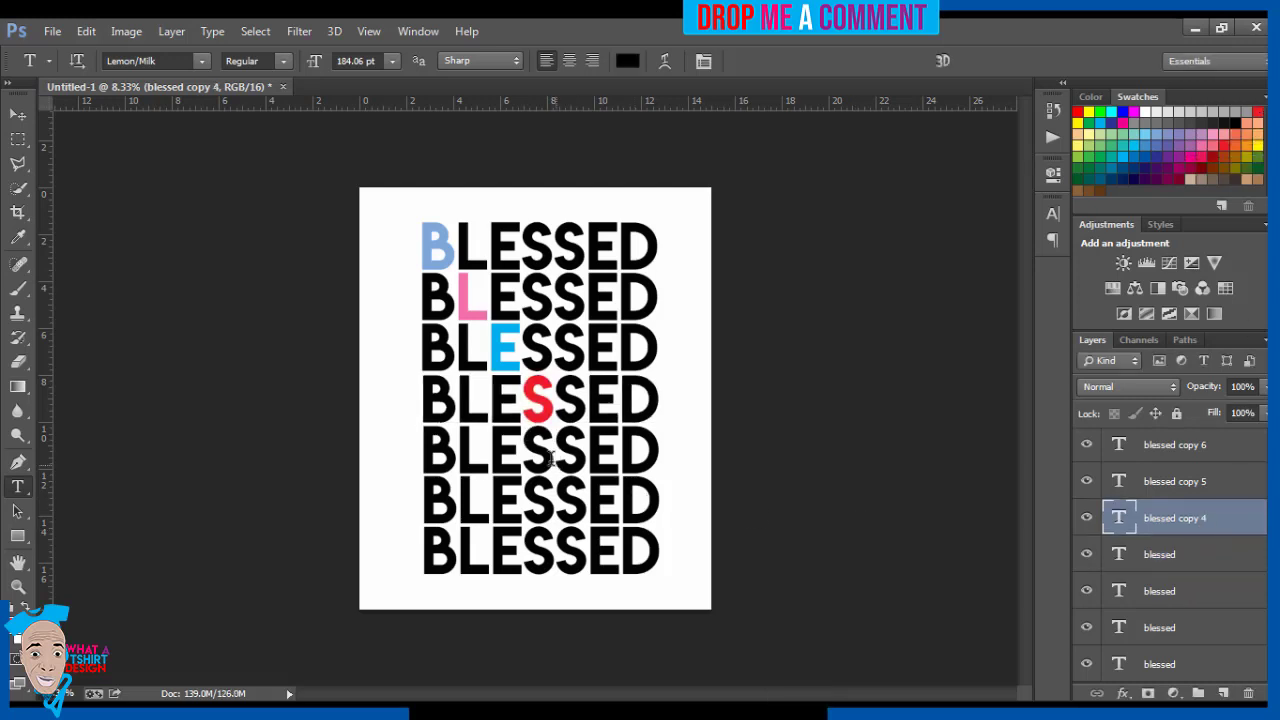
Recolour the second S of row five purple
click(557, 452)
drag(554, 452, 587, 452)
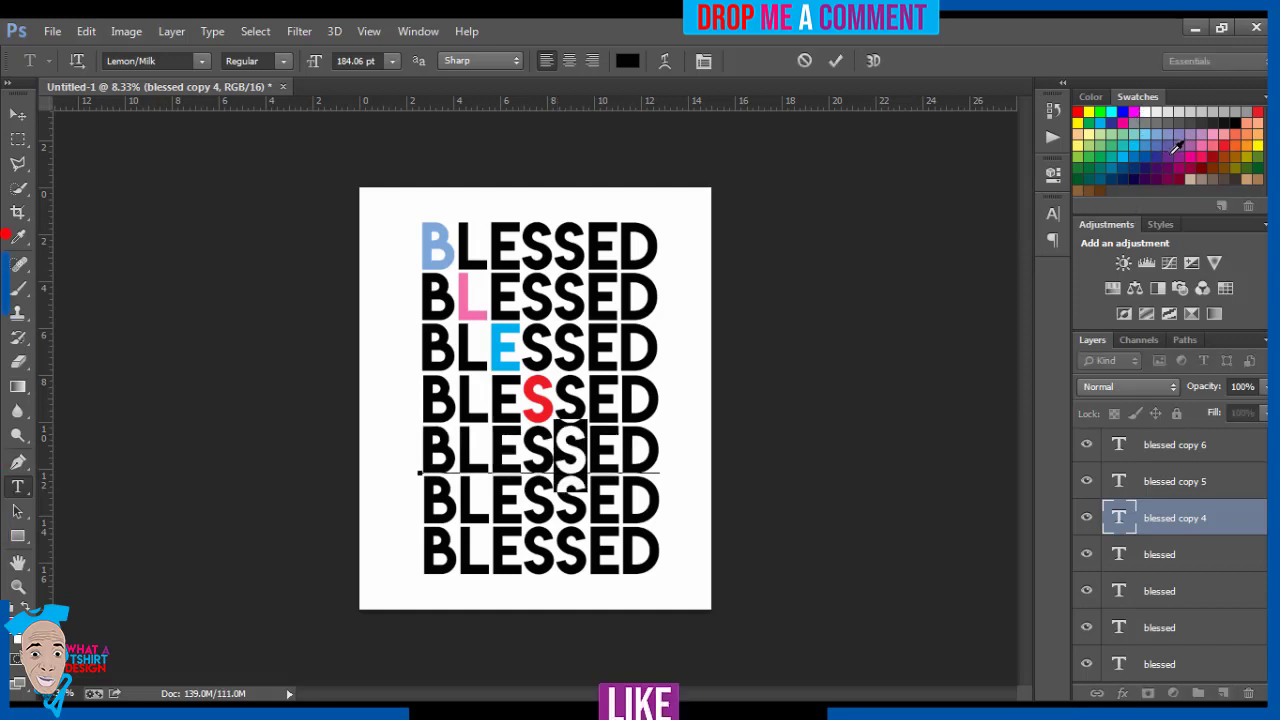
click(1177, 147)
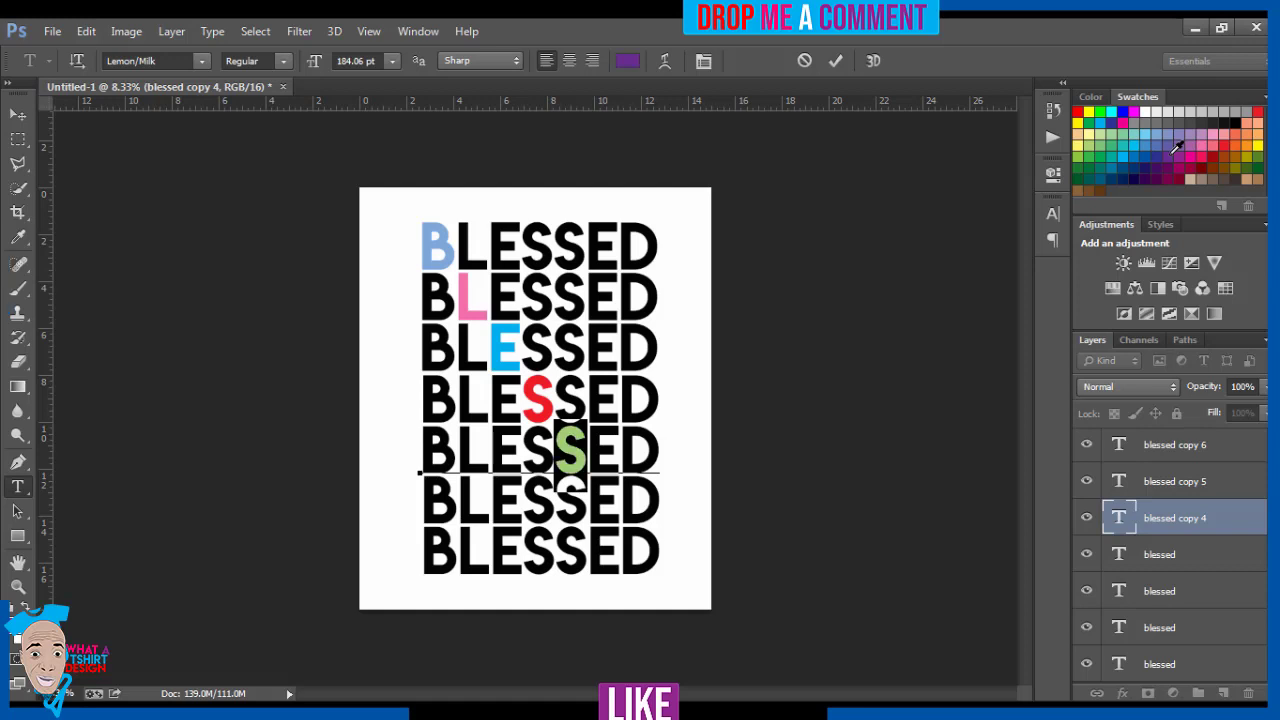
click(1195, 483)
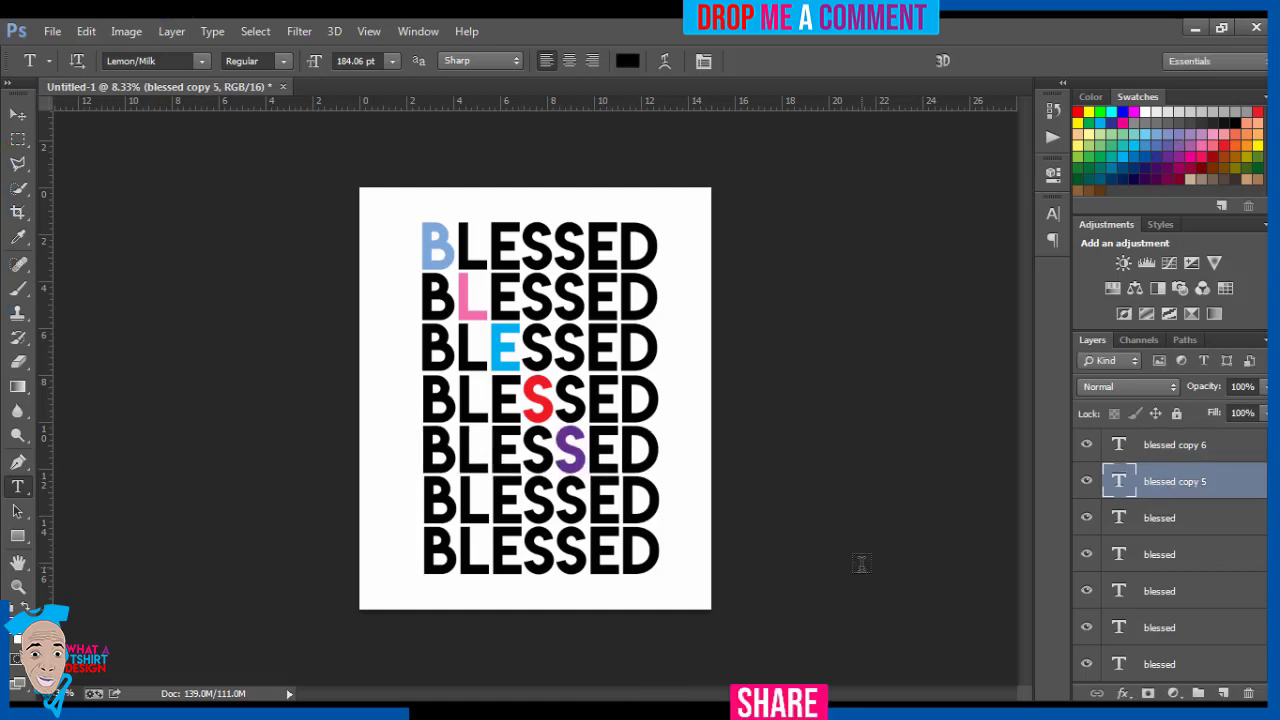
Recolour the last E of row six pink
drag(588, 500, 618, 500)
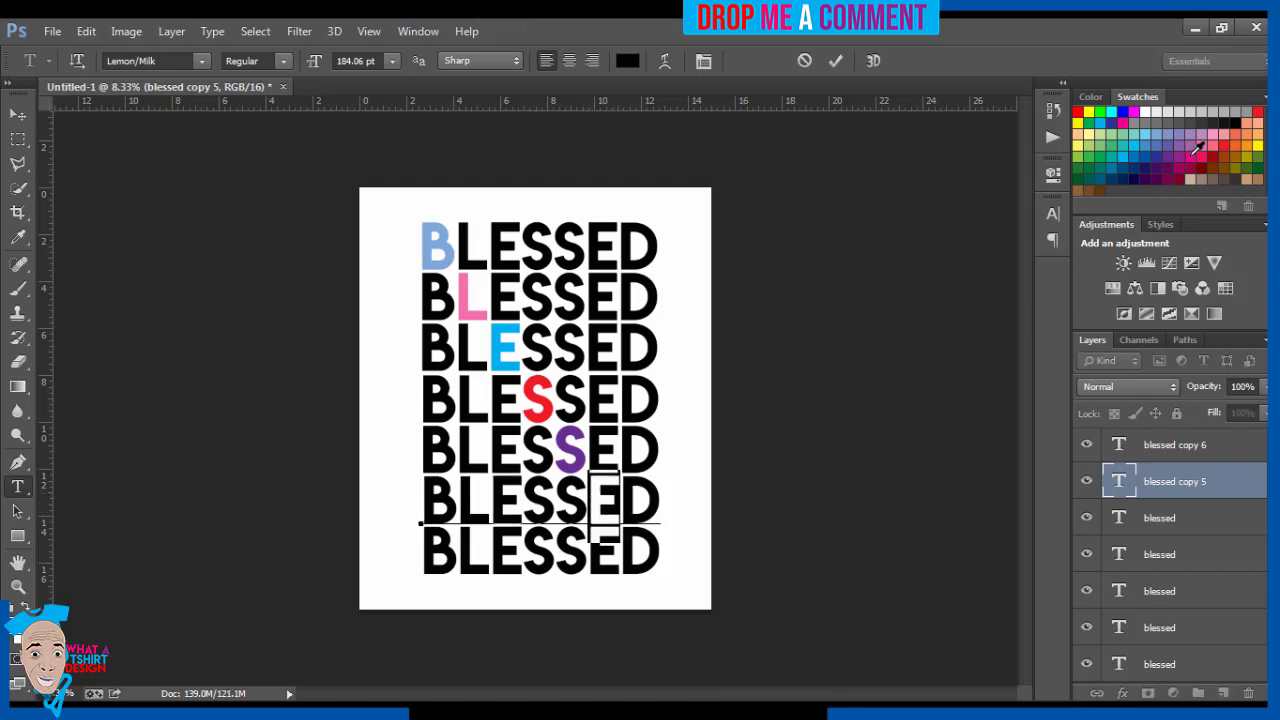
click(1193, 152)
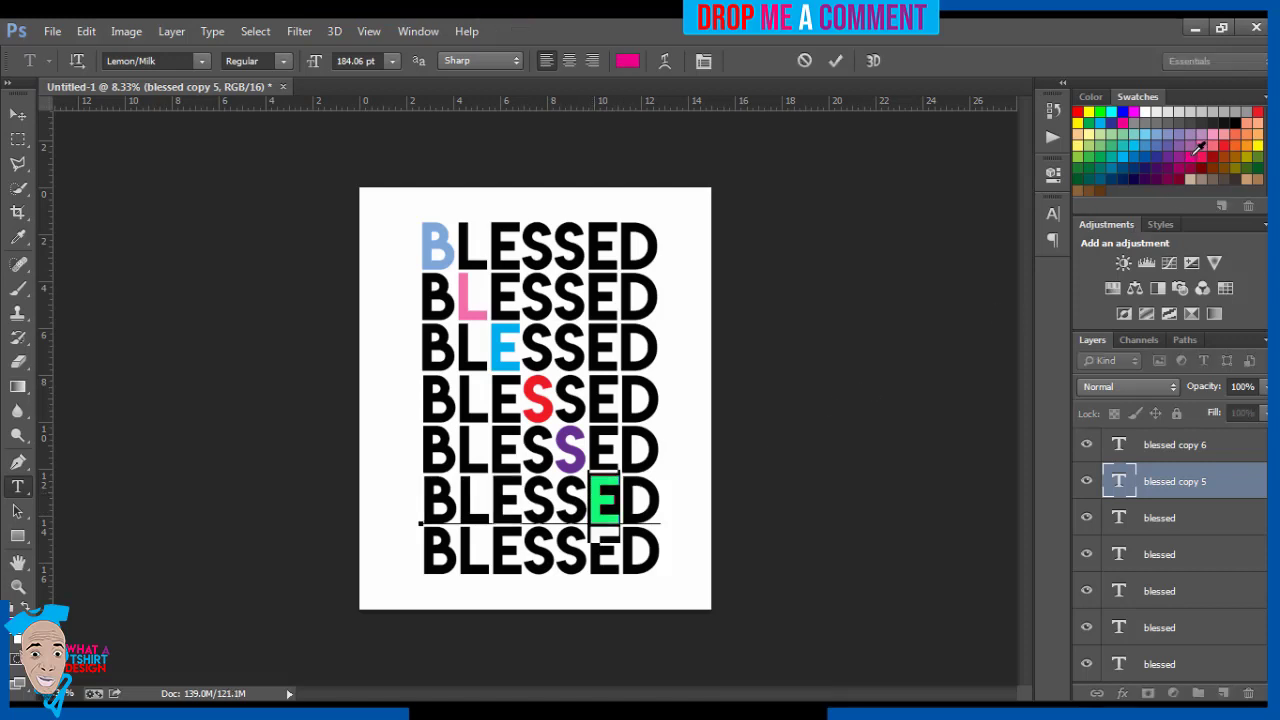
click(1197, 450)
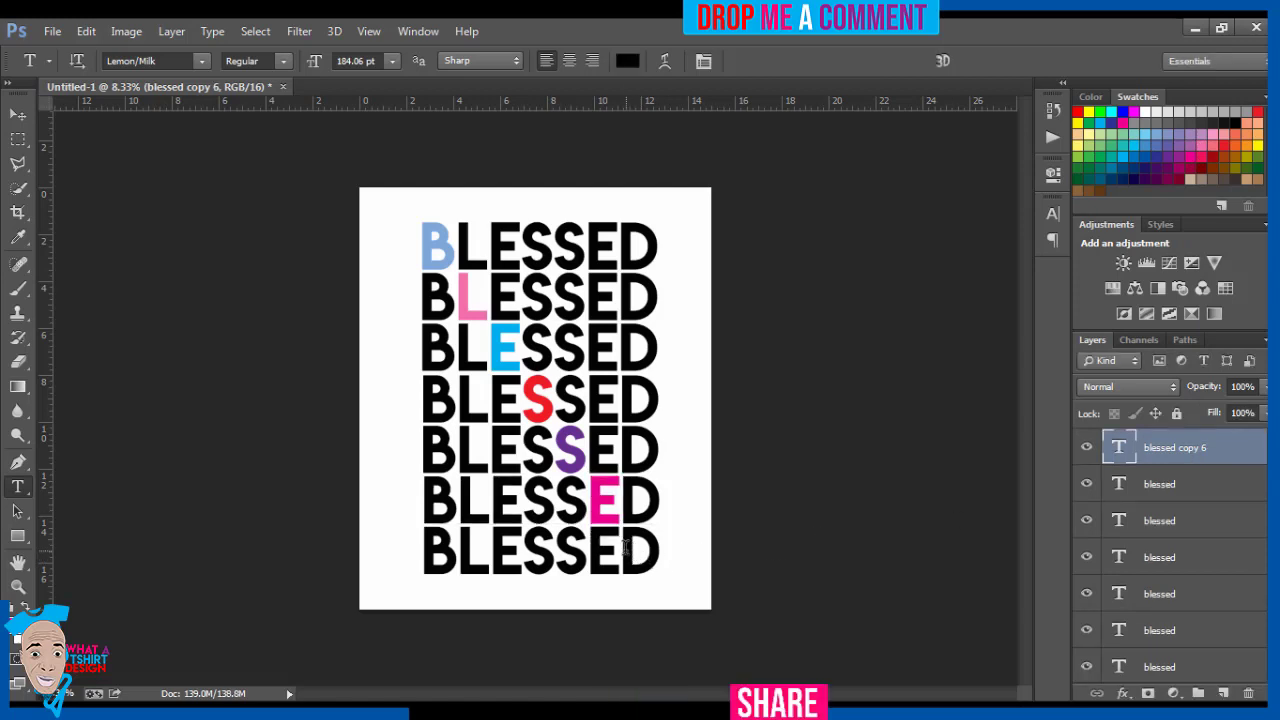
Make the final D of row seven green and finish text editing
drag(622, 547, 660, 550)
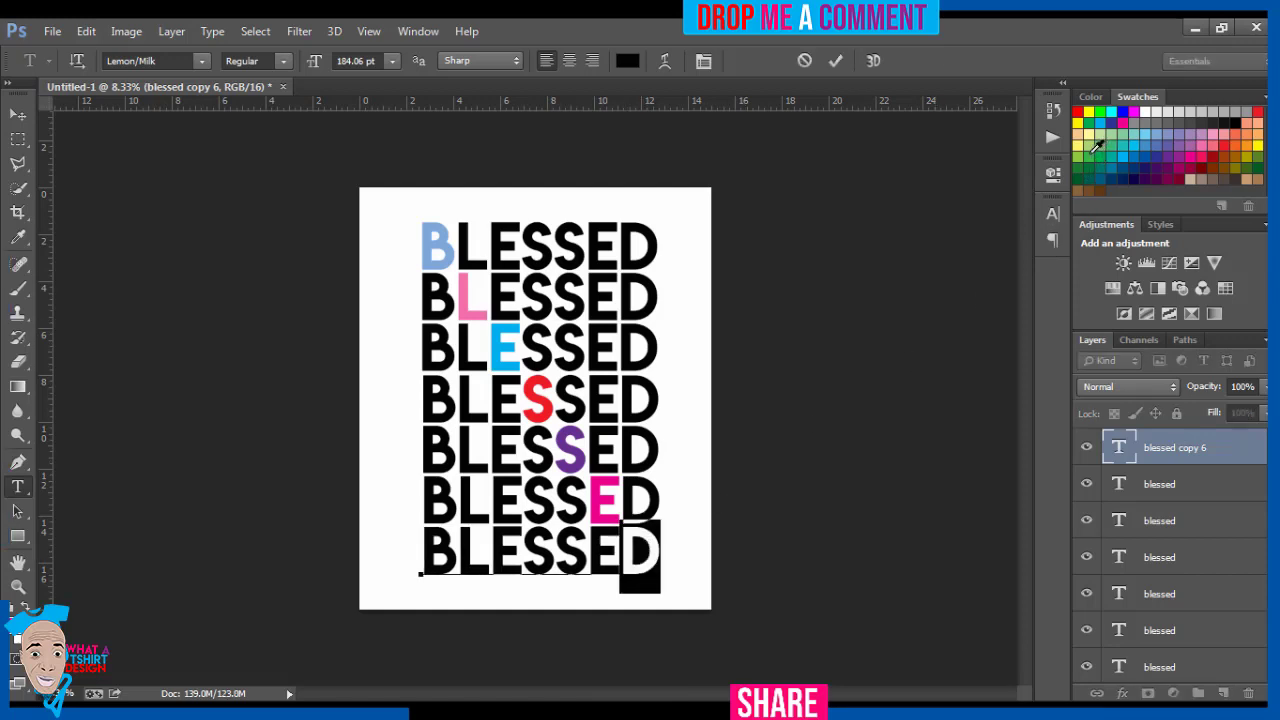
click(1100, 111)
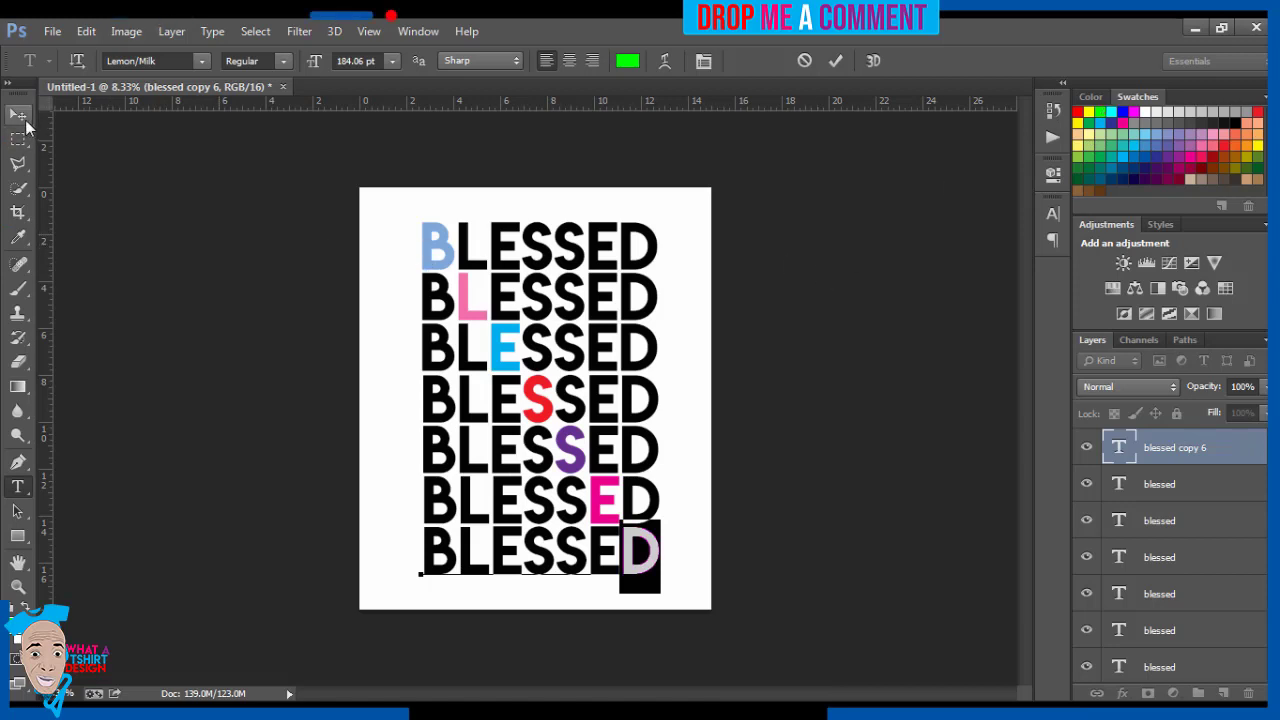
click(20, 118)
click(20, 118)
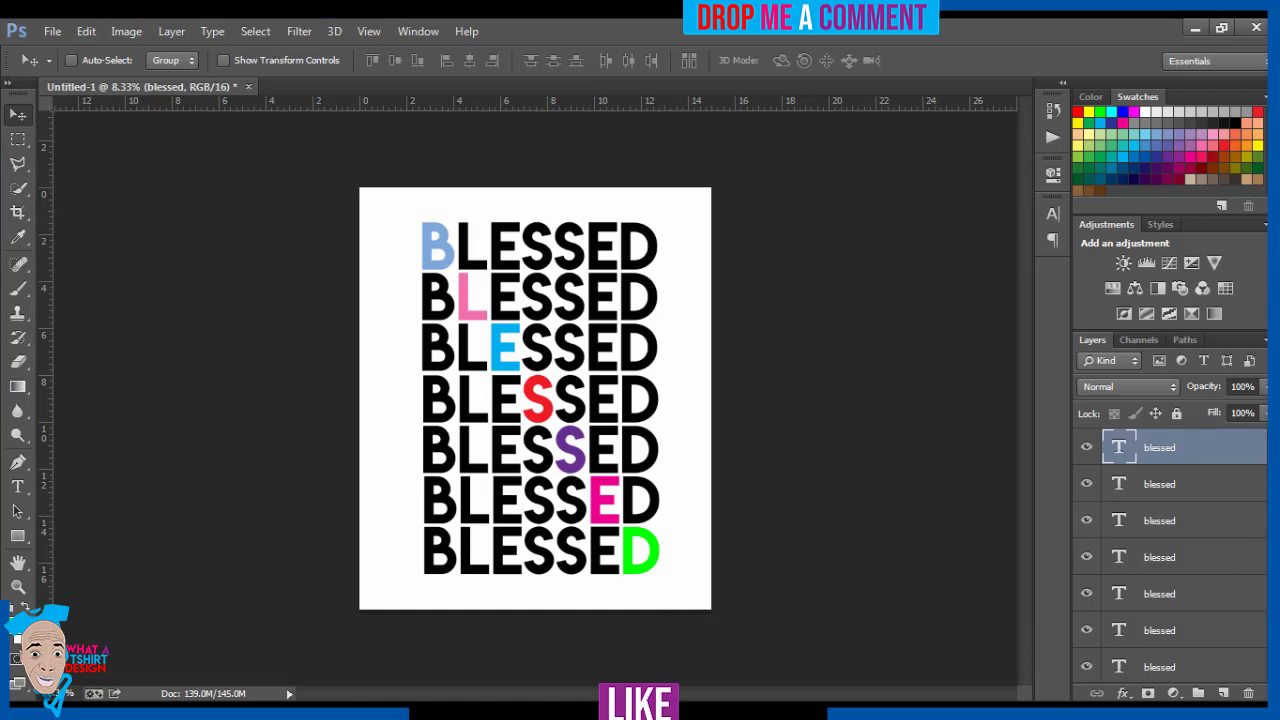
scroll(1170, 555, down, 1)
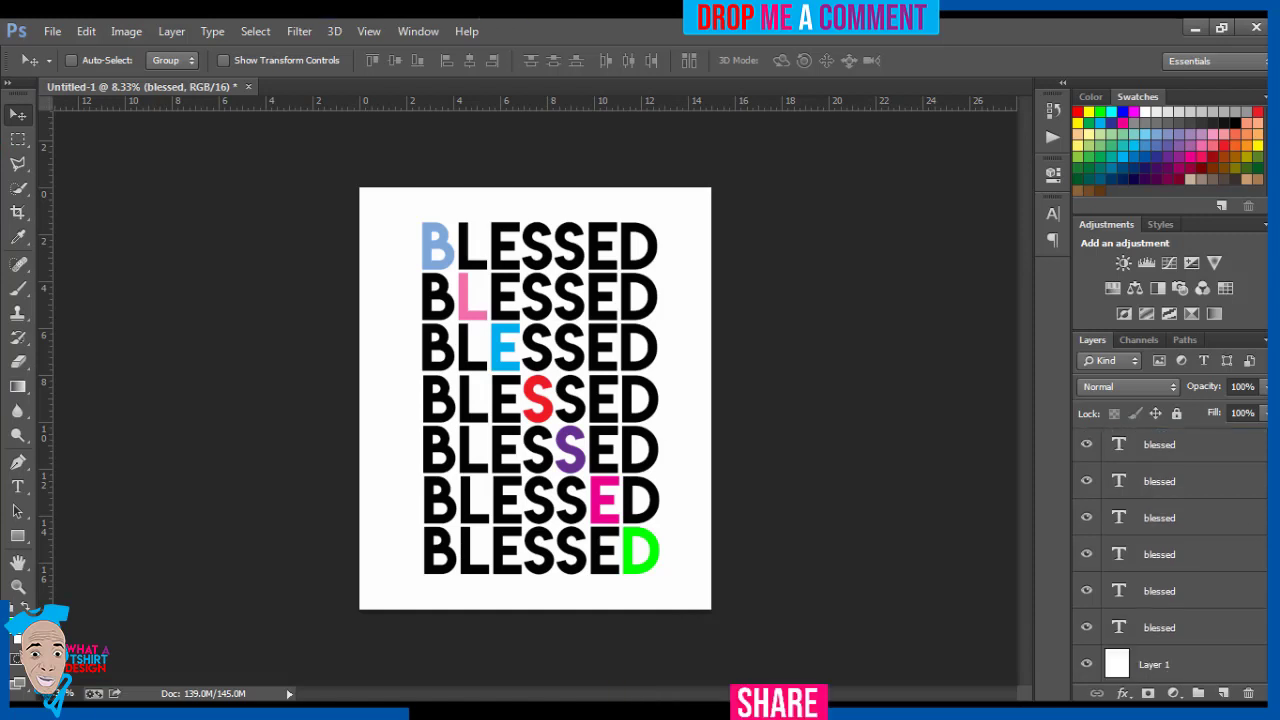
Hide Layer 1's white background, leaving the seven BLESSED lines on transparency
click(1087, 665)
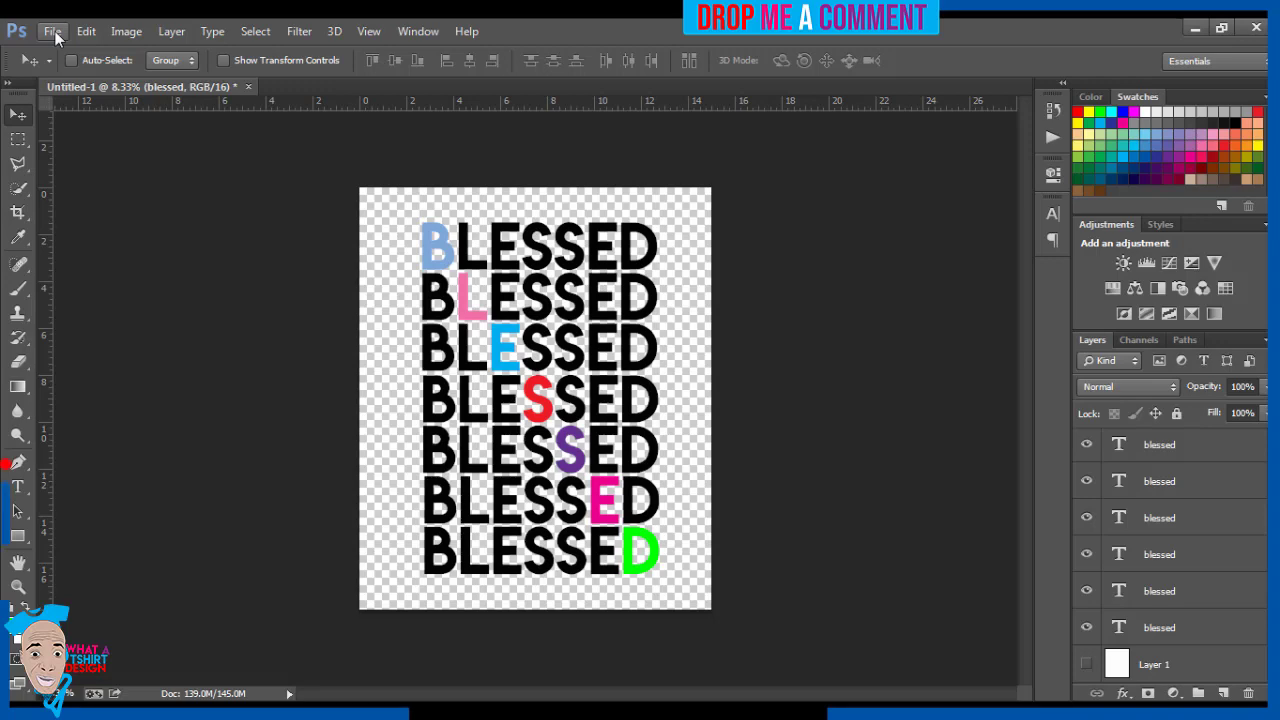
Save the design as Blessed.psd in Photoshop format in the Pictures library
click(52, 31)
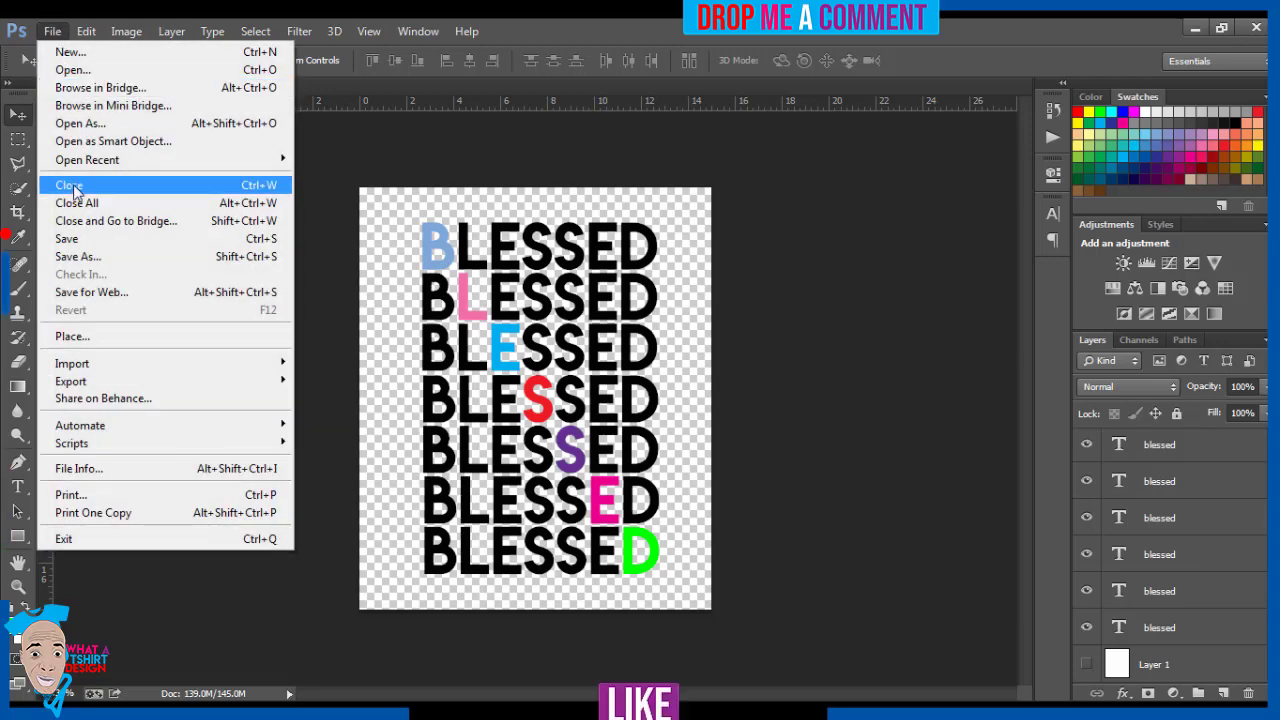
click(81, 258)
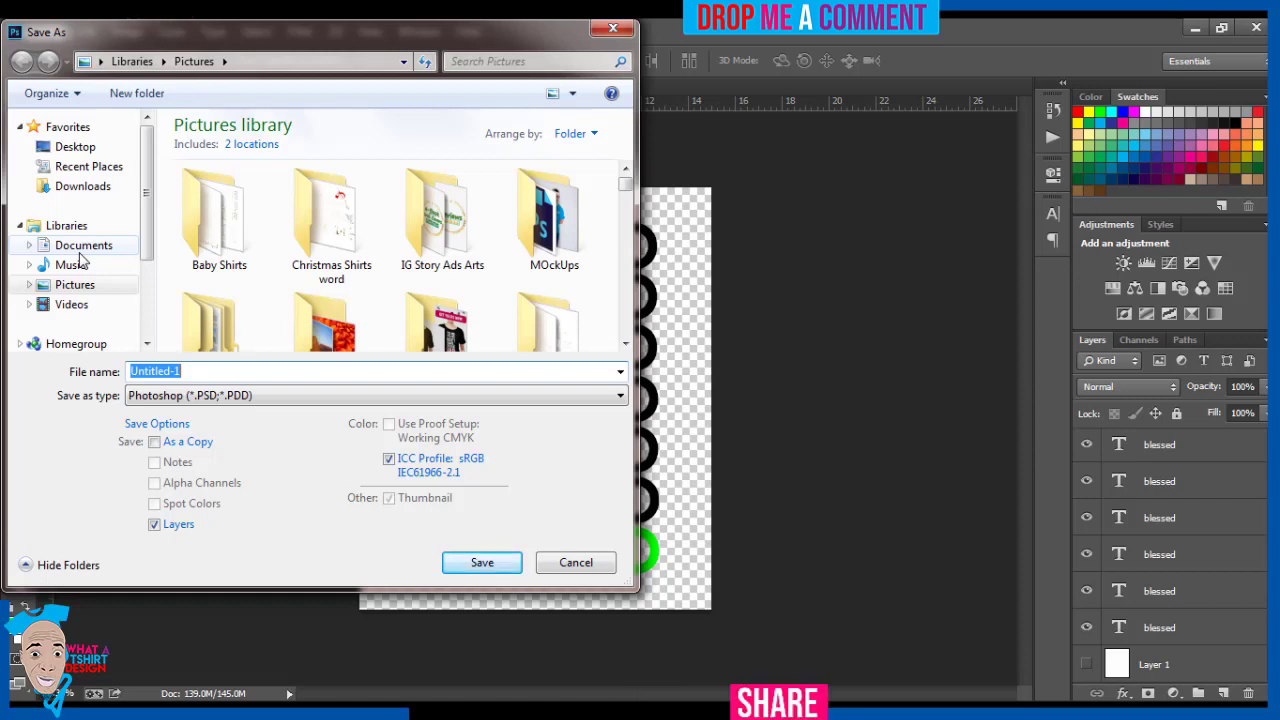
text(Bless)
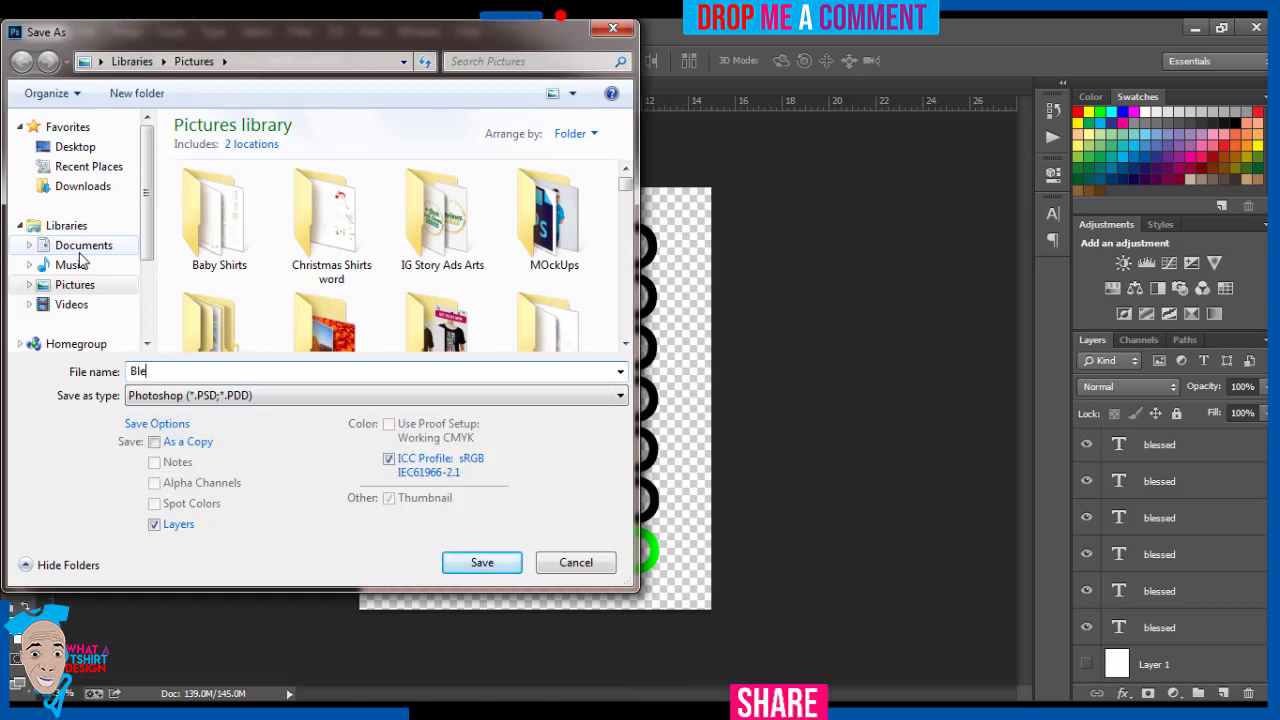
text(ed)
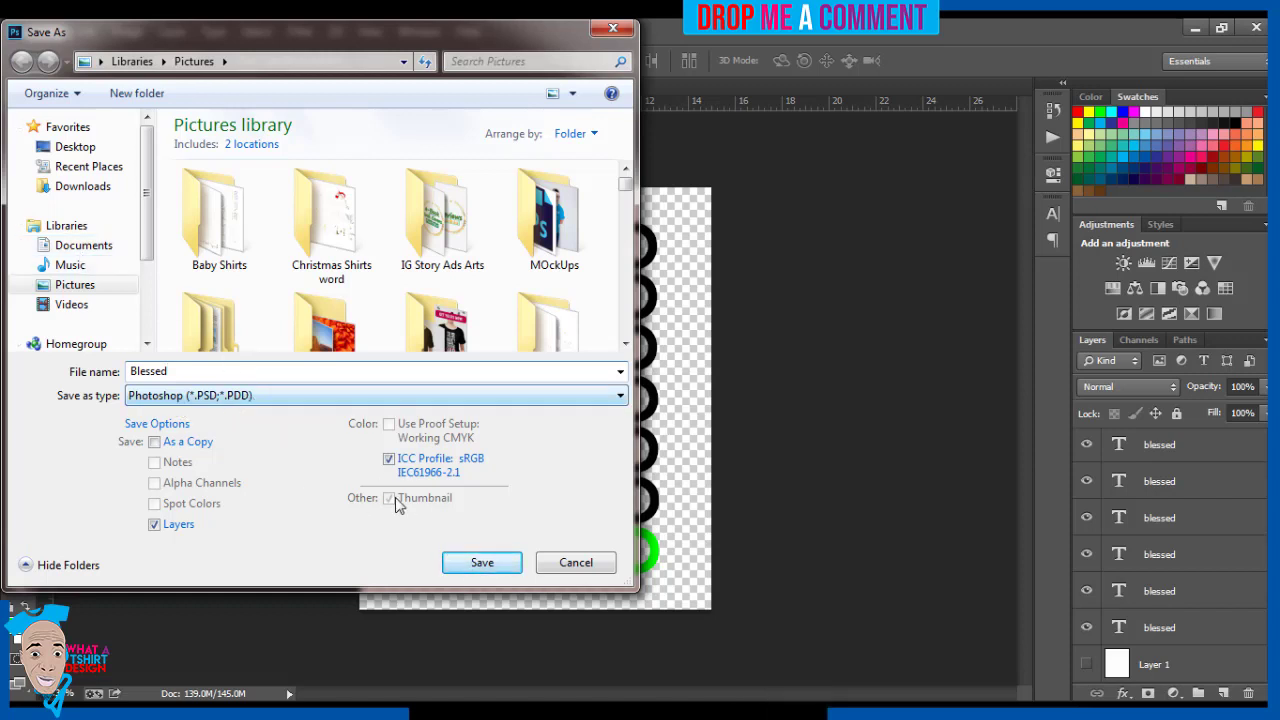
click(481, 564)
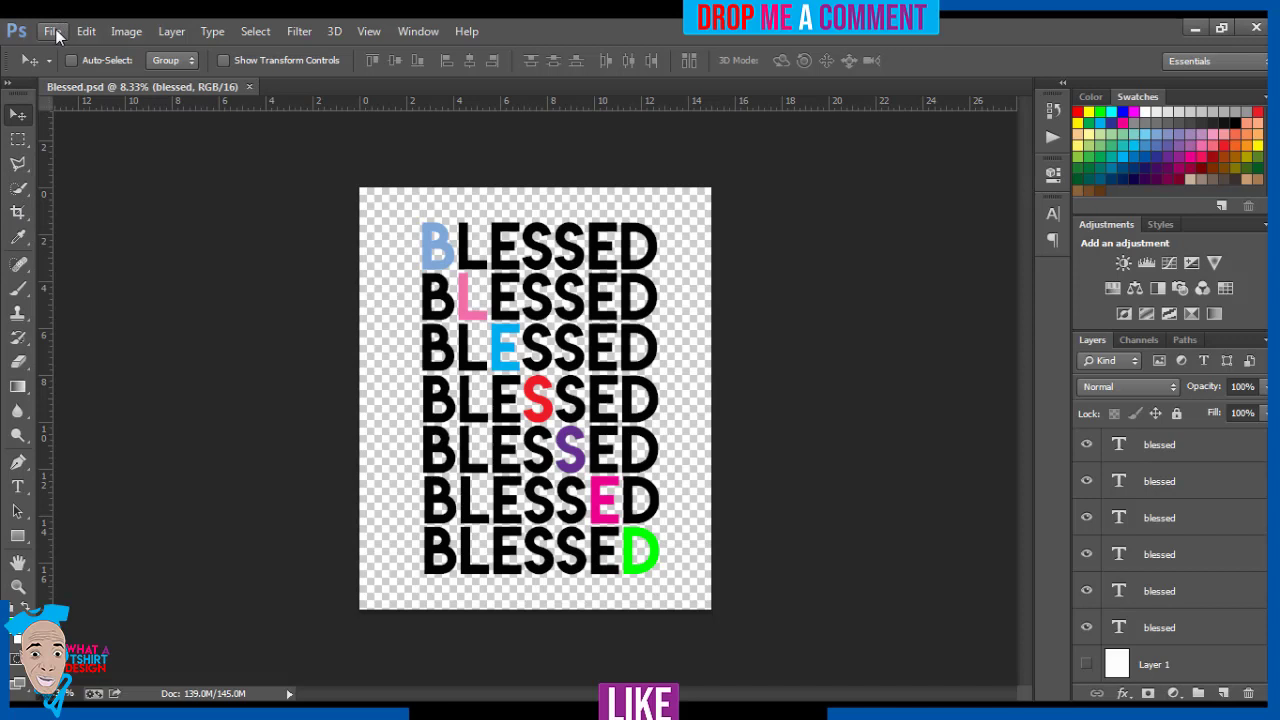
Save a PNG copy of the design with None / Fast compression and Interlaced
click(52, 31)
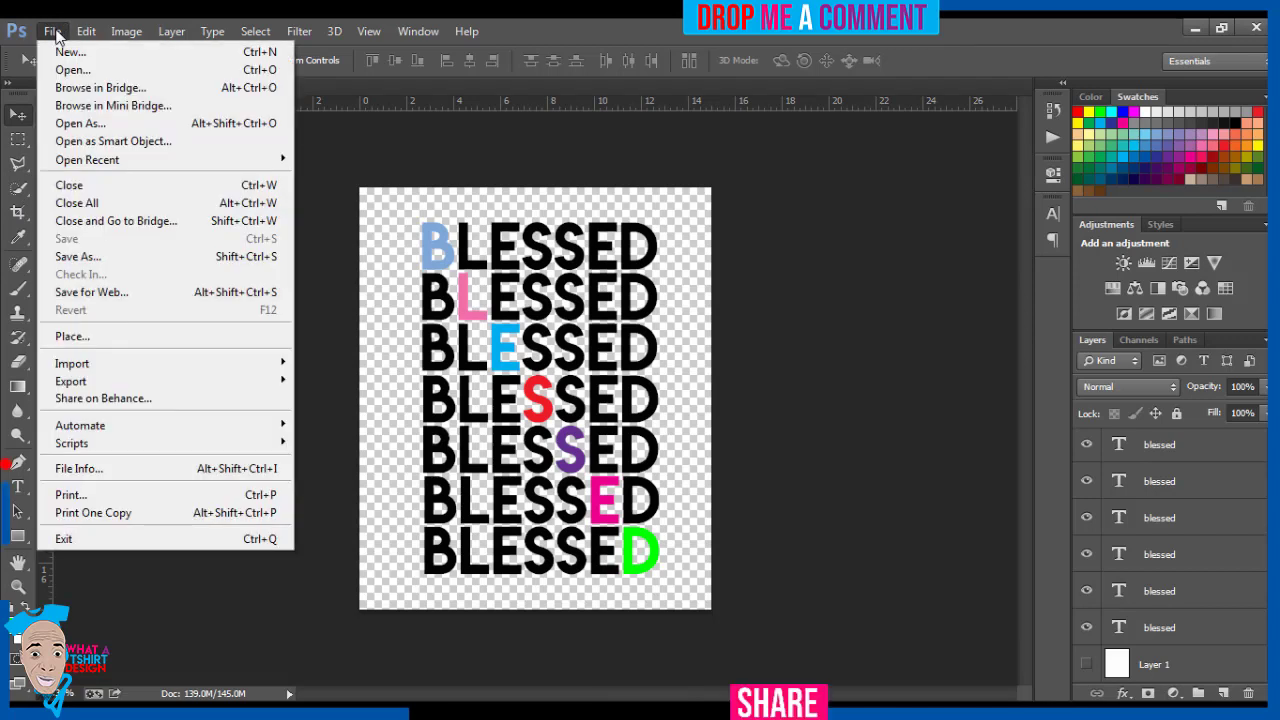
click(90, 257)
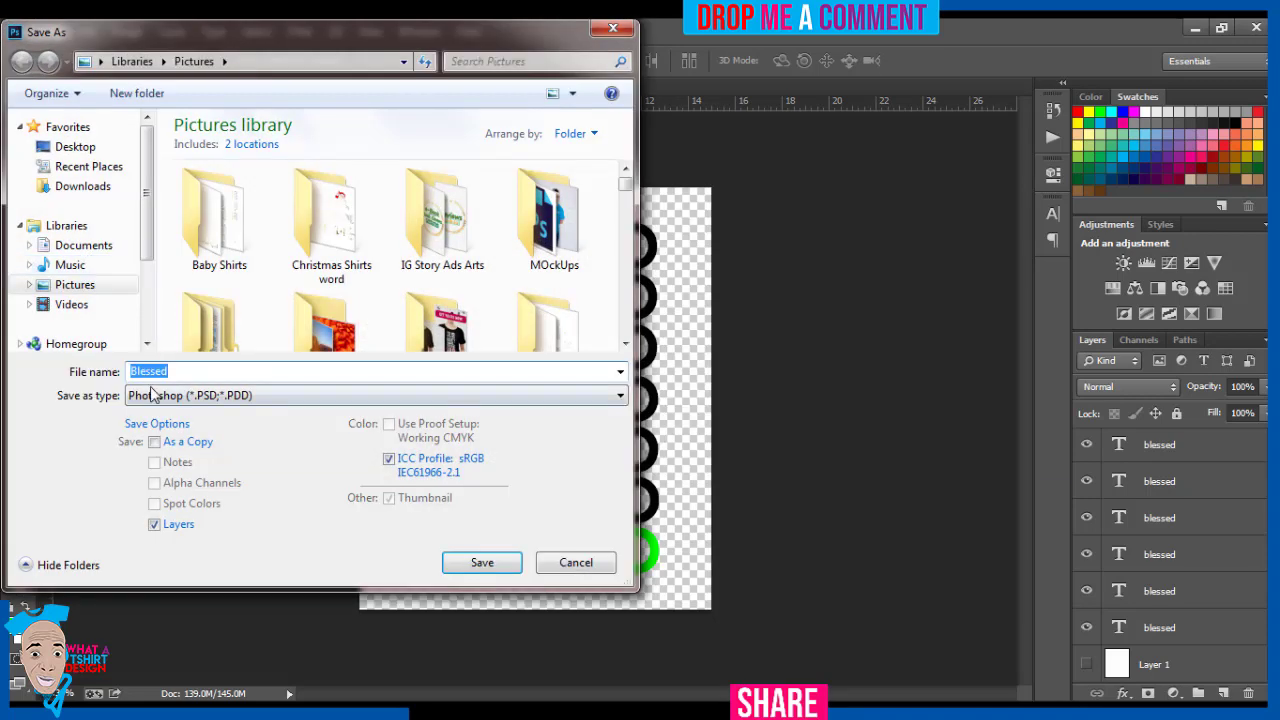
click(155, 395)
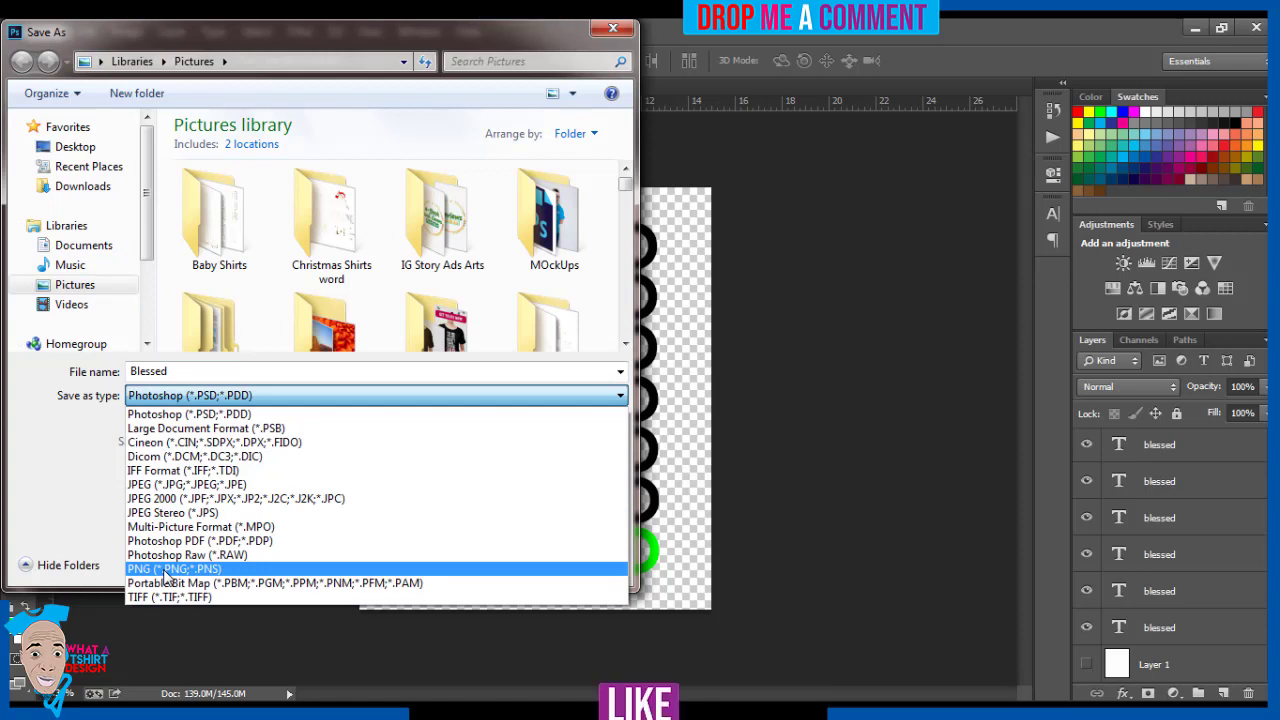
click(164, 571)
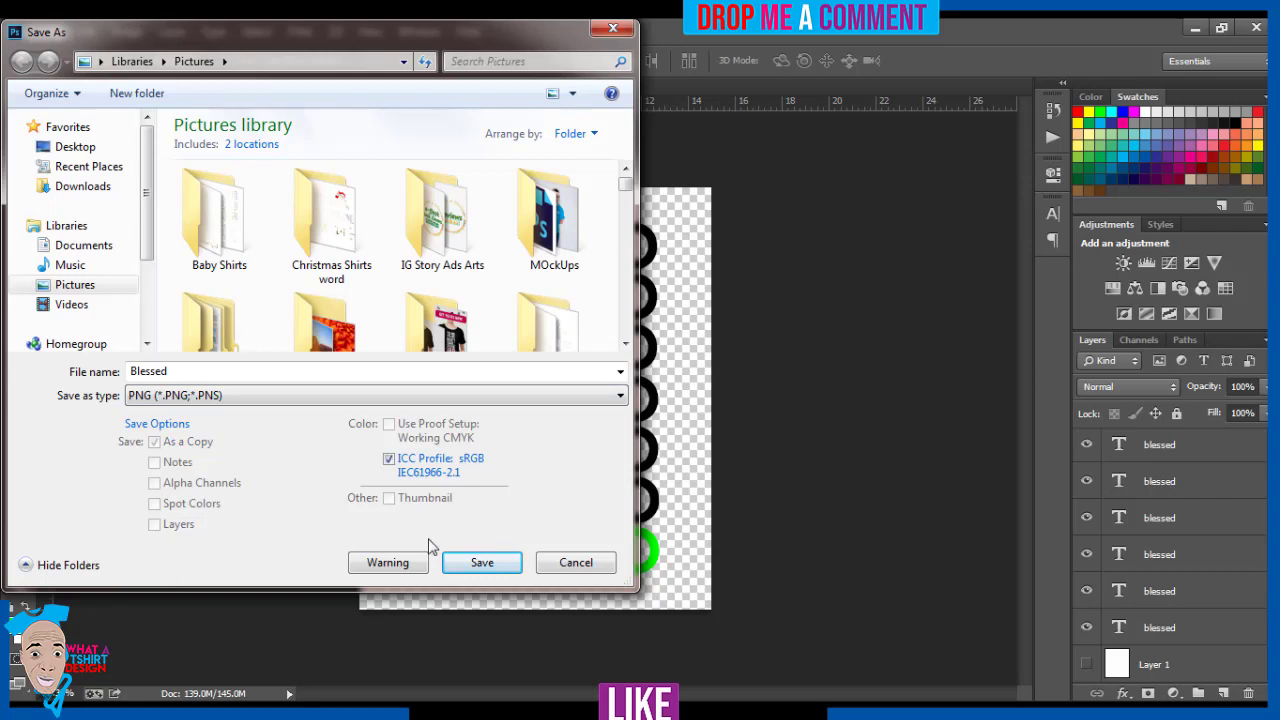
click(472, 562)
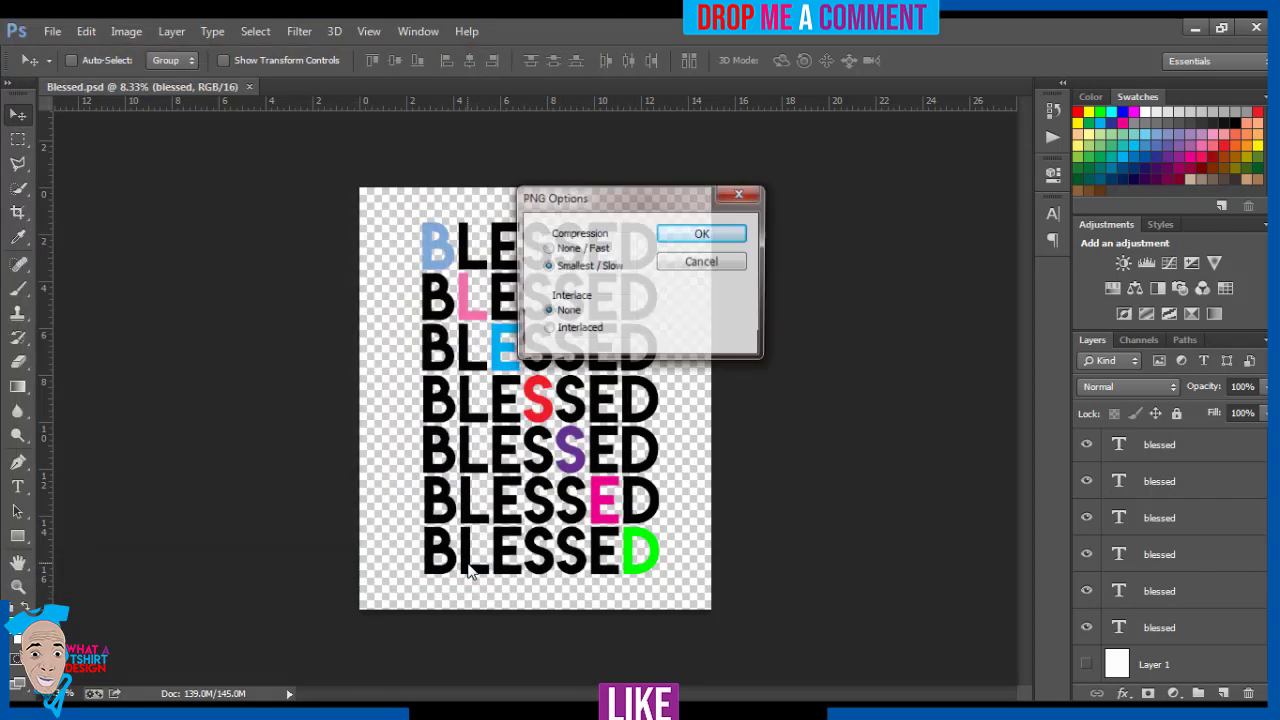
click(598, 248)
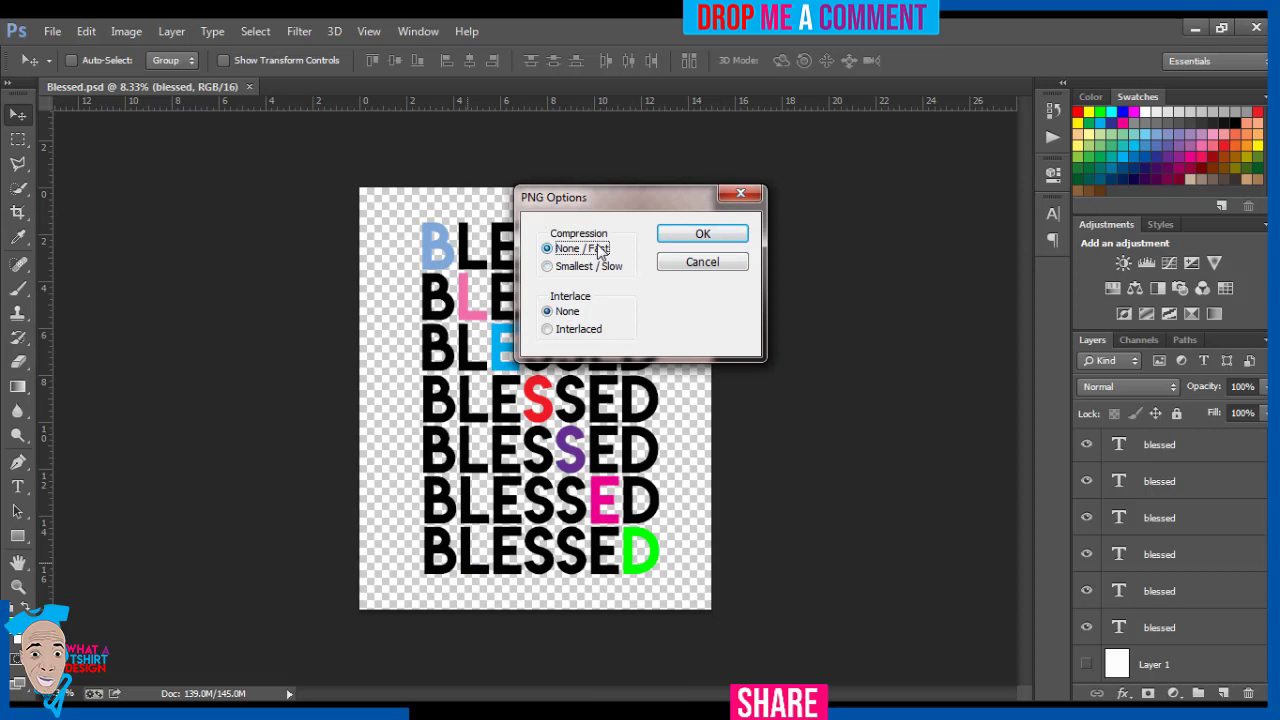
click(593, 334)
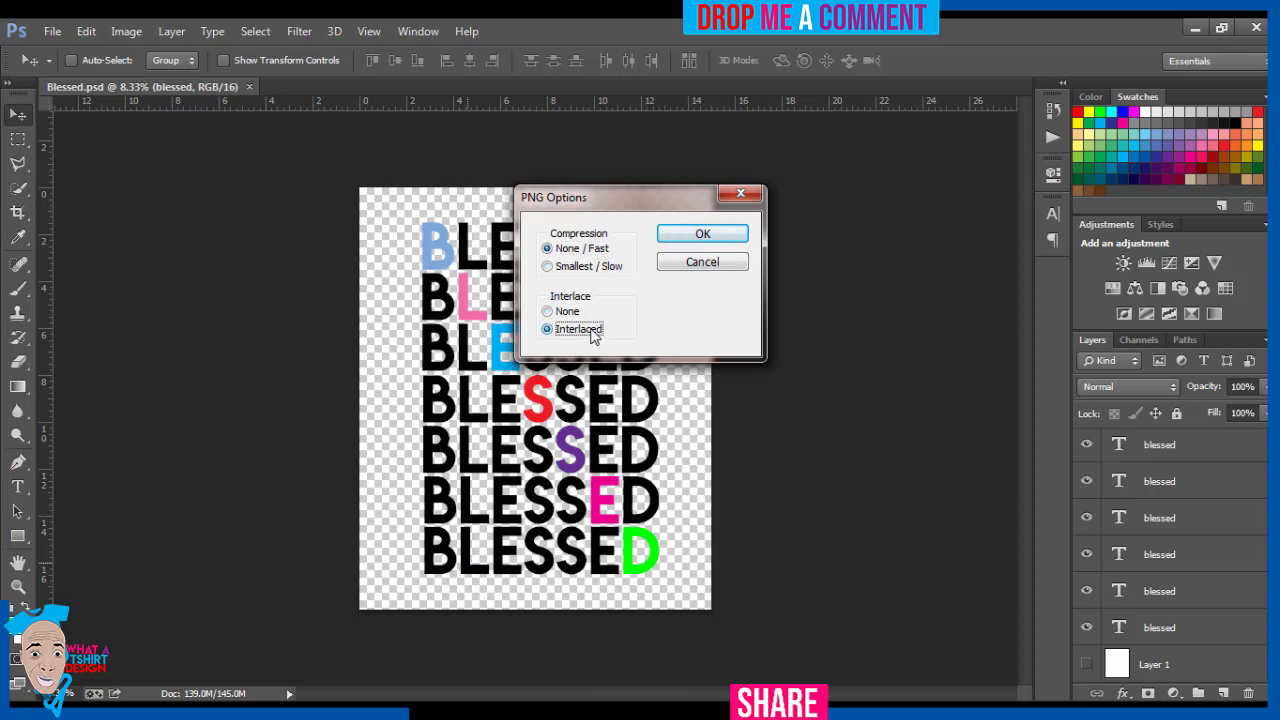
click(680, 238)
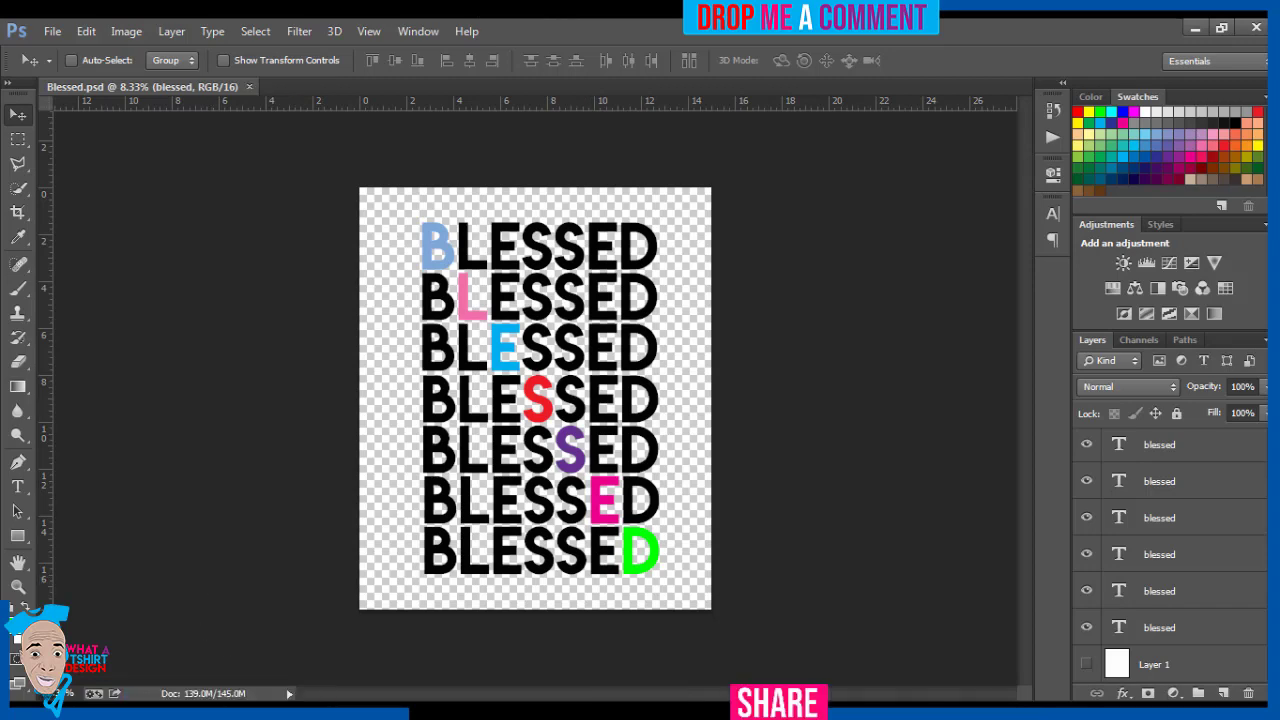
Open 'New tshirt mockup on hunger' from the MOckUps folder in Pictures
key(alt+Tab)
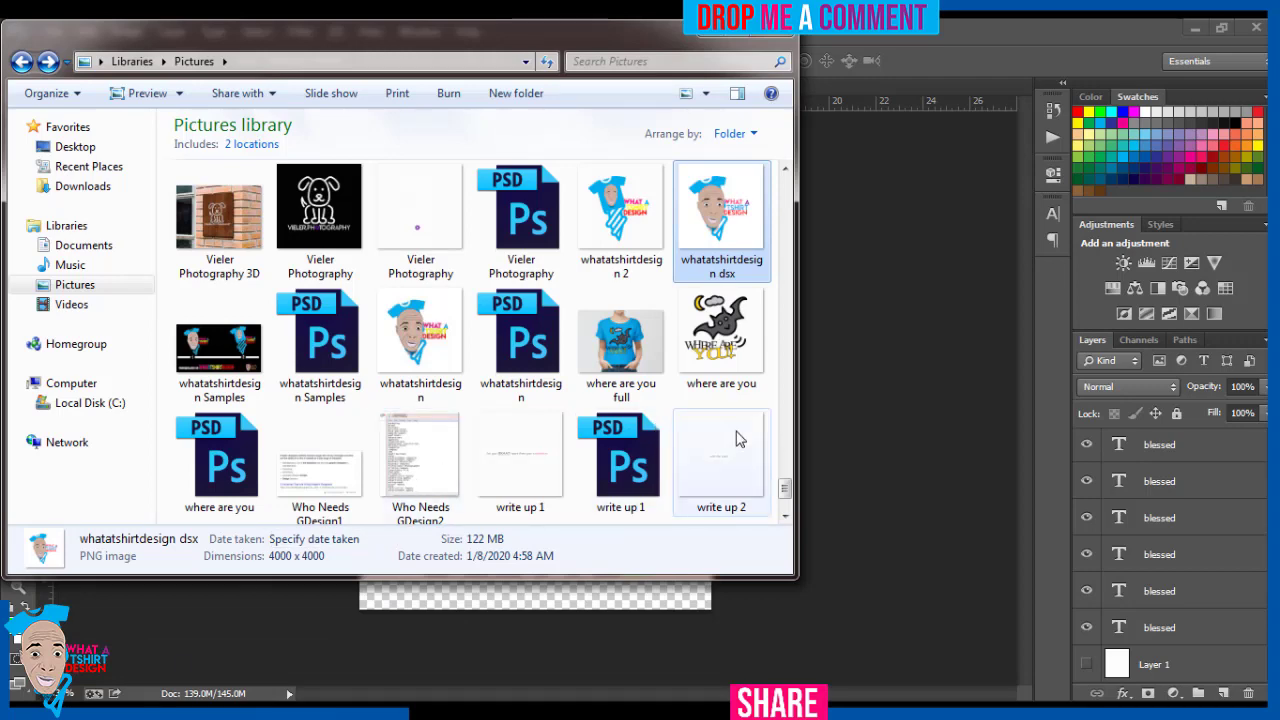
mouse_move(785, 490)
mouse_down()
mouse_move(772, 215)
mouse_move(782, 185)
mouse_up()
click(520, 240)
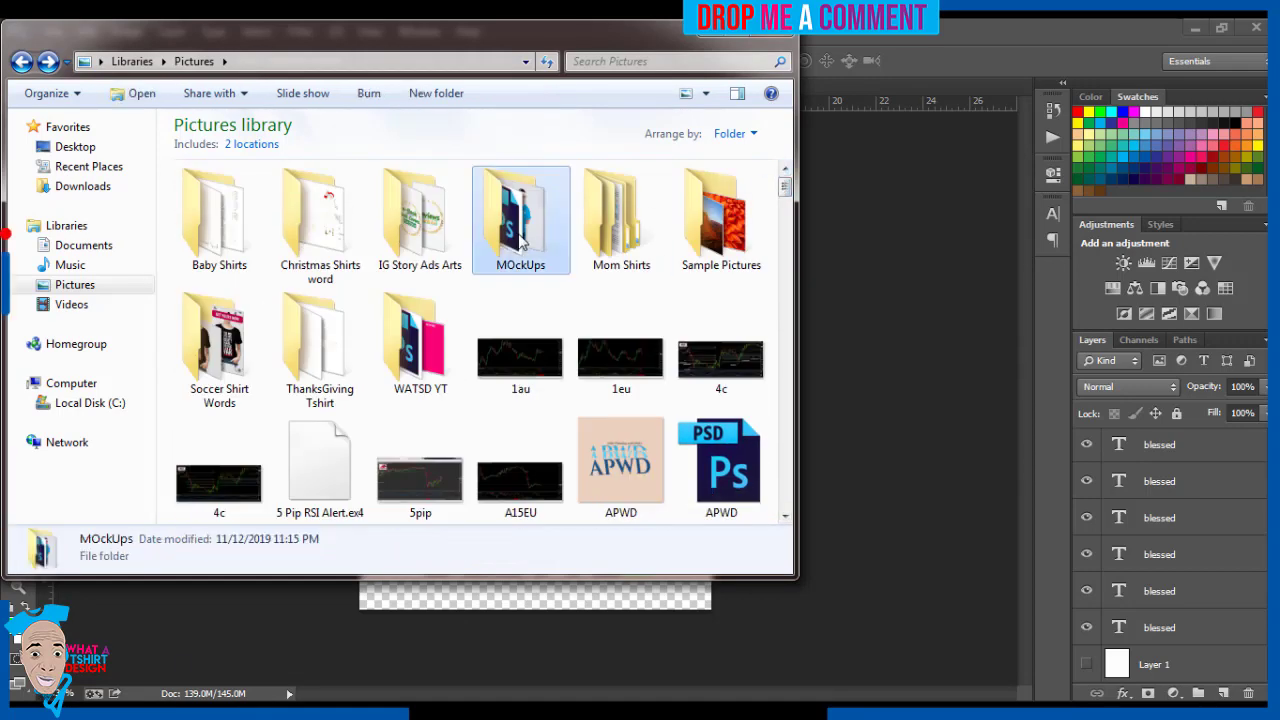
double_click(520, 240)
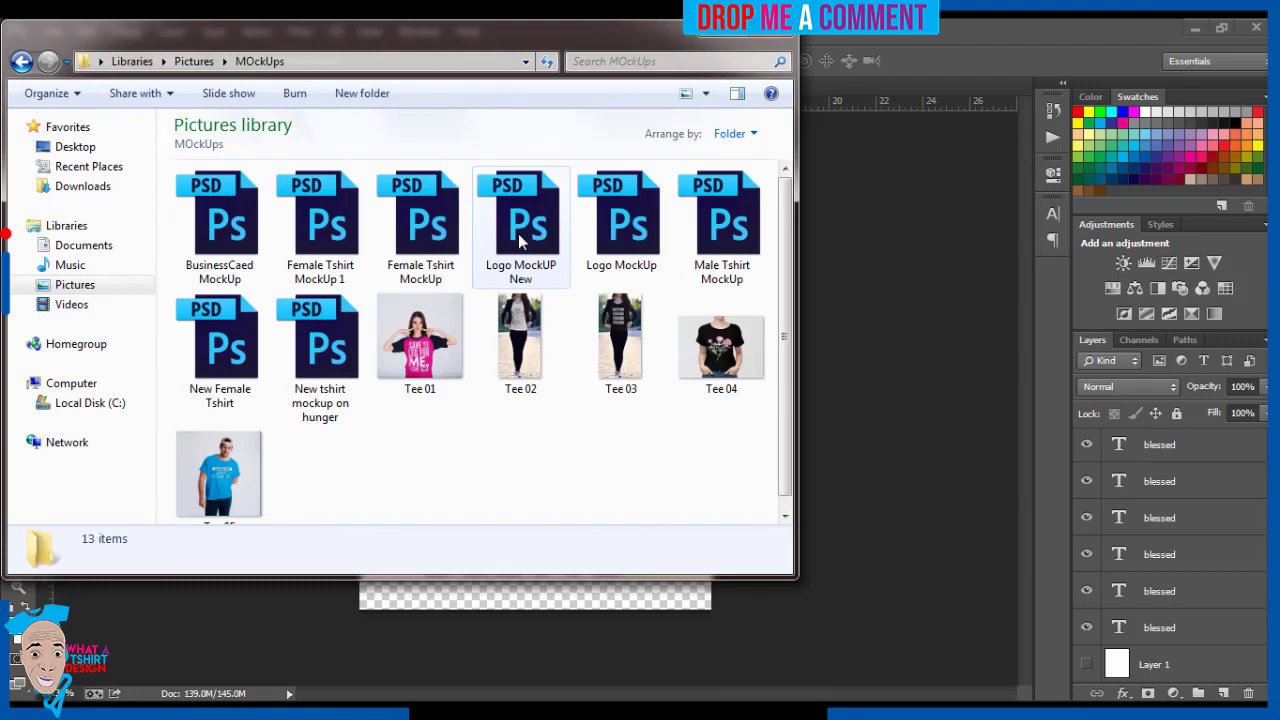
double_click(322, 362)
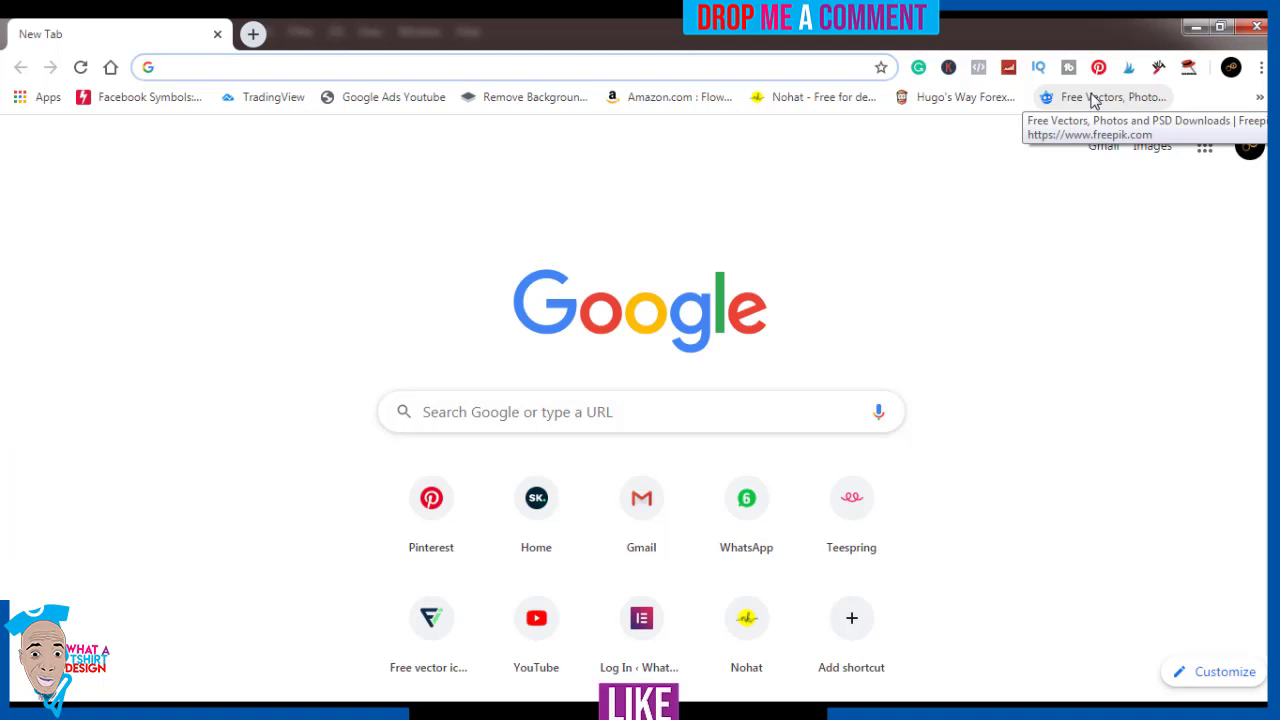
Close Chrome and open the YOUR DESIGN HERE smart object's contents
click(1257, 31)
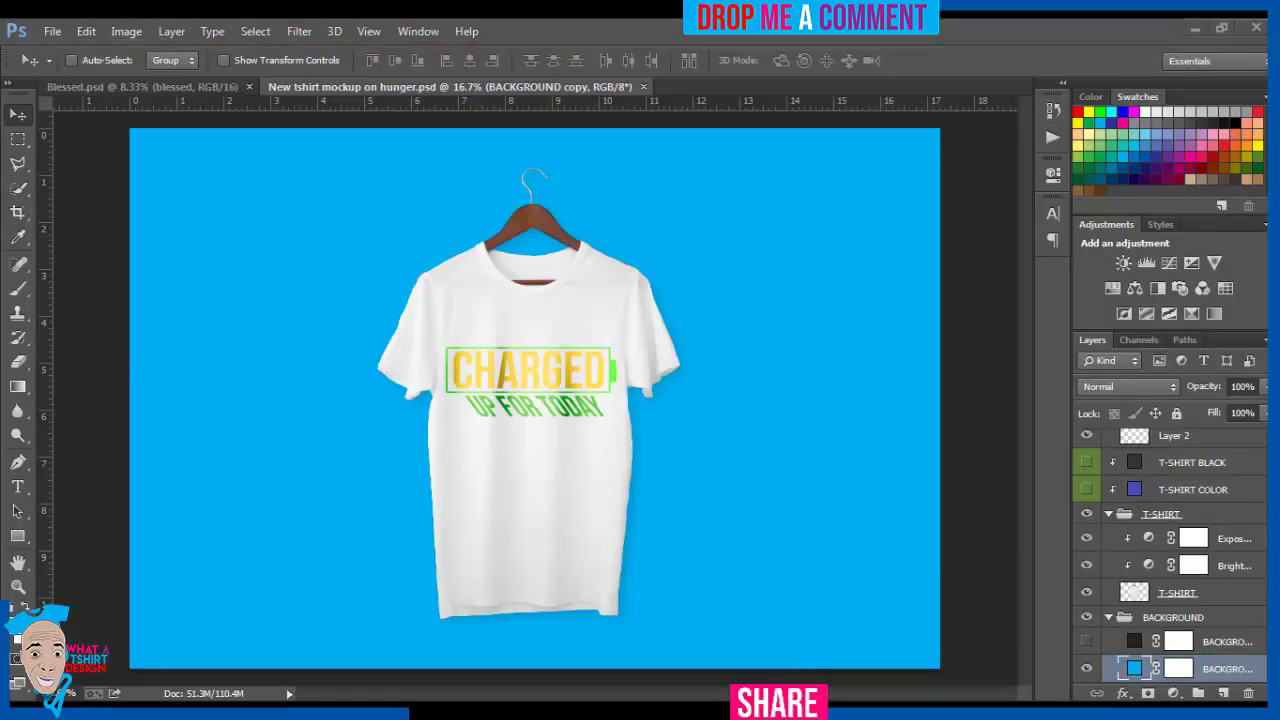
scroll(1170, 555, up, 3)
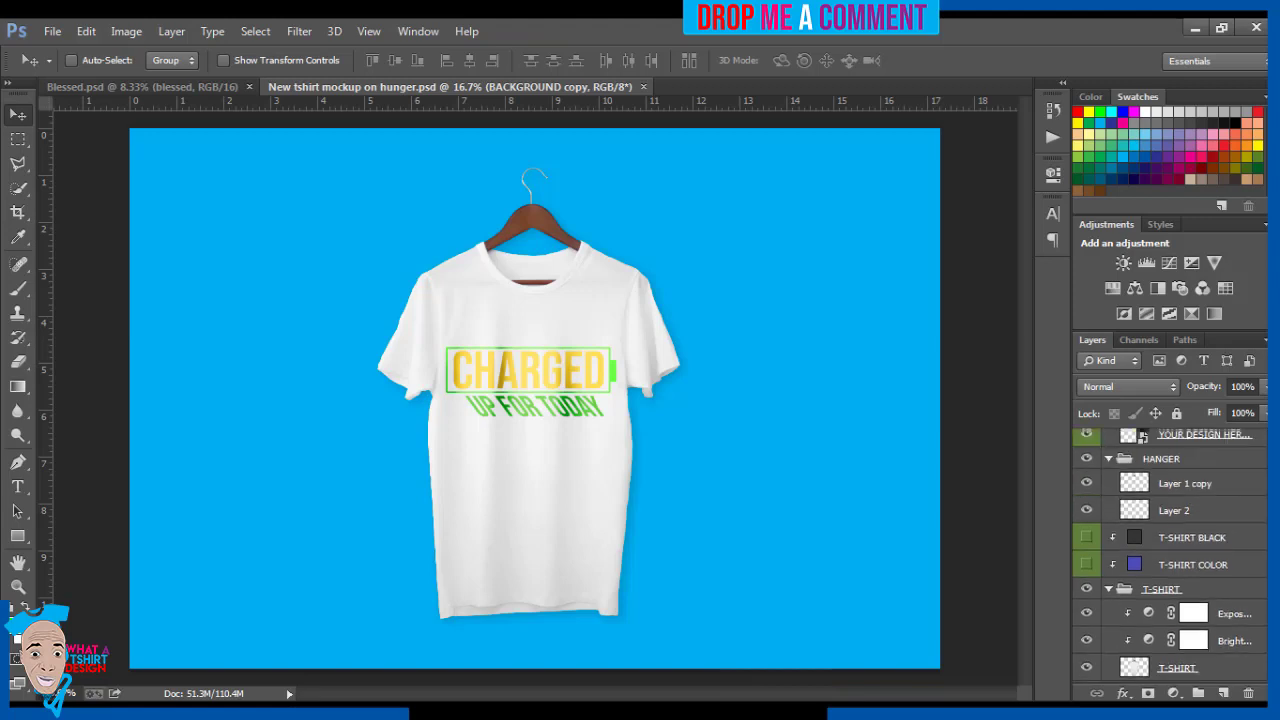
scroll(1170, 555, up, 1)
scroll(1120, 558, up, 1)
scroll(1120, 558, up, 1)
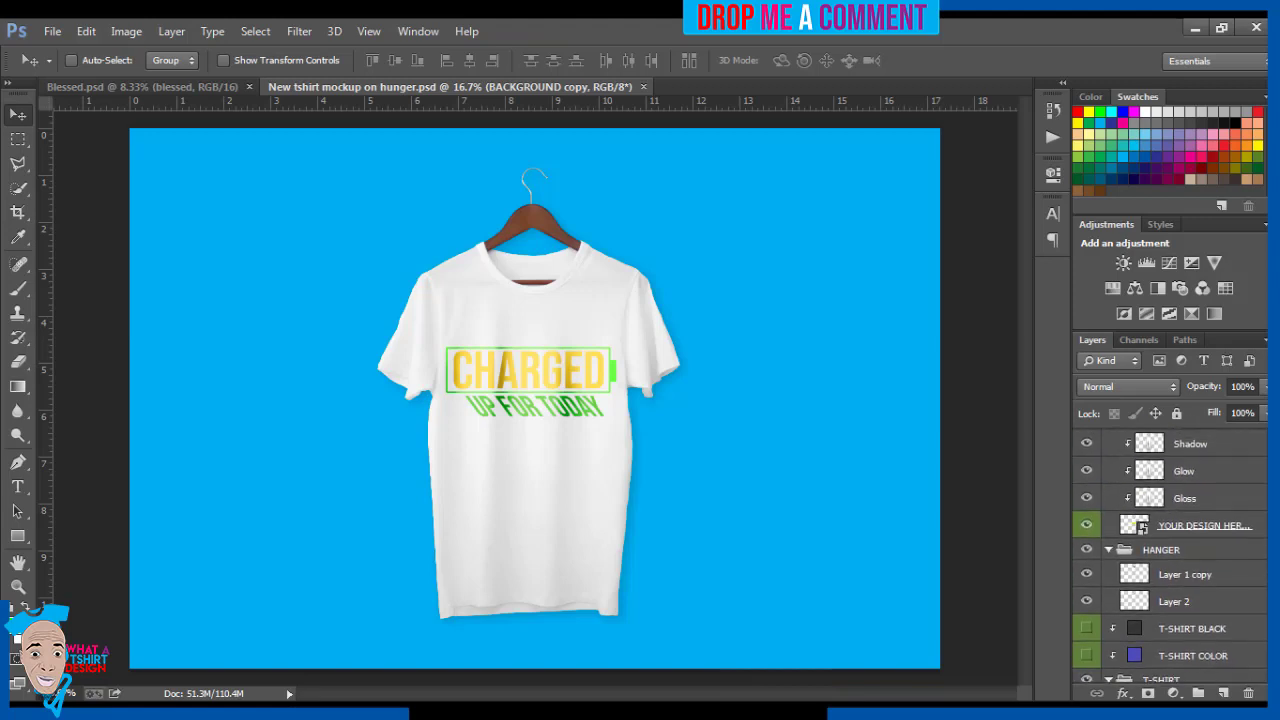
double_click(1130, 527)
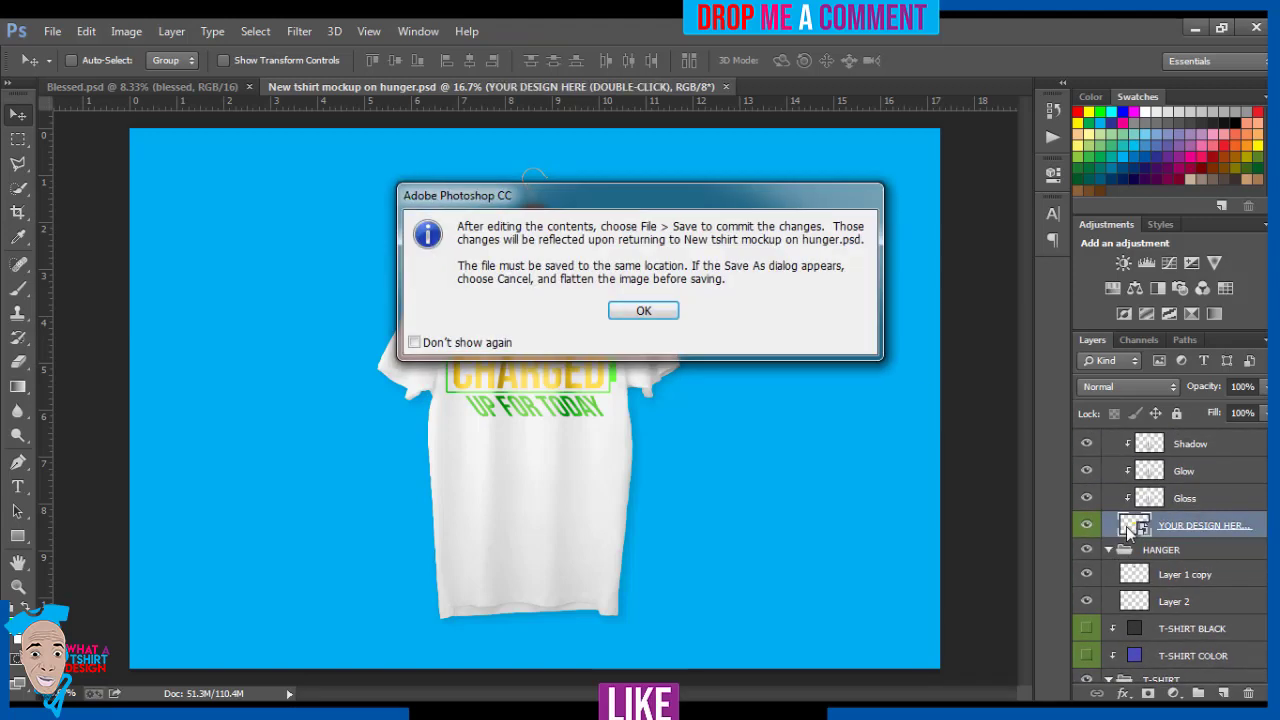
click(644, 312)
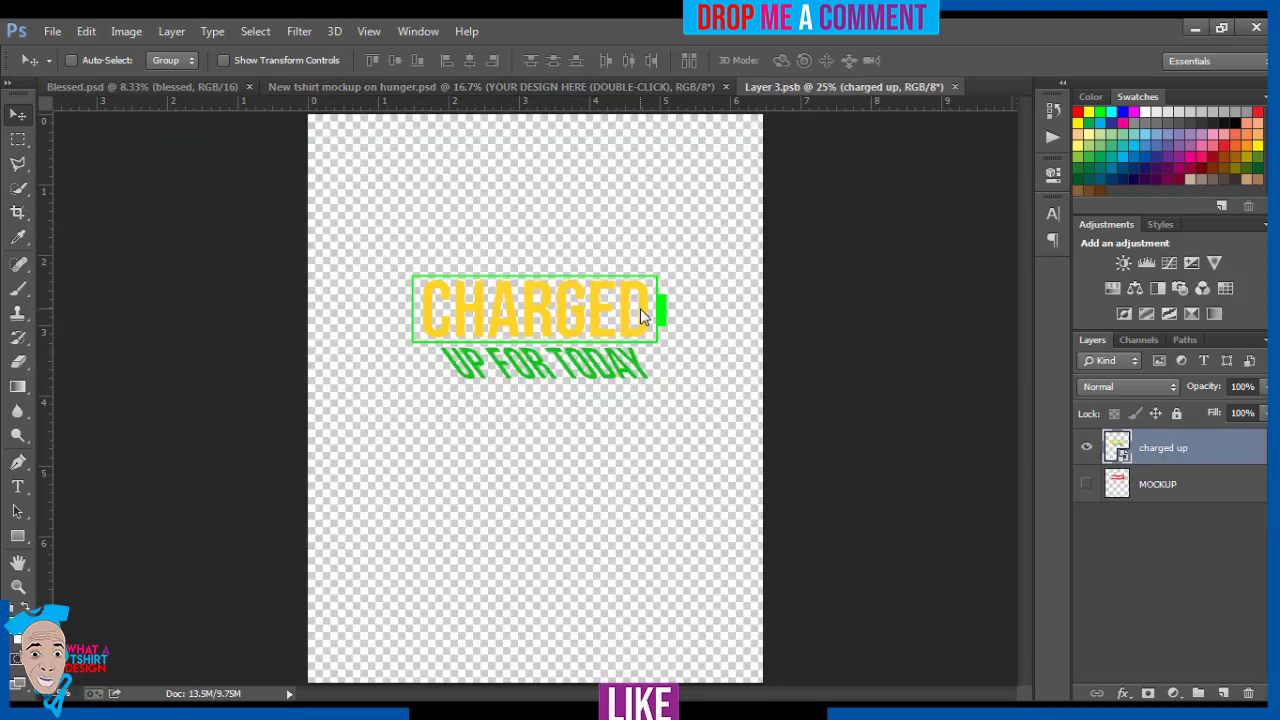
Close and reopen the placeholder contents, showing the CHARGED UP FOR TODAY artwork as Layer 3.psb
click(957, 86)
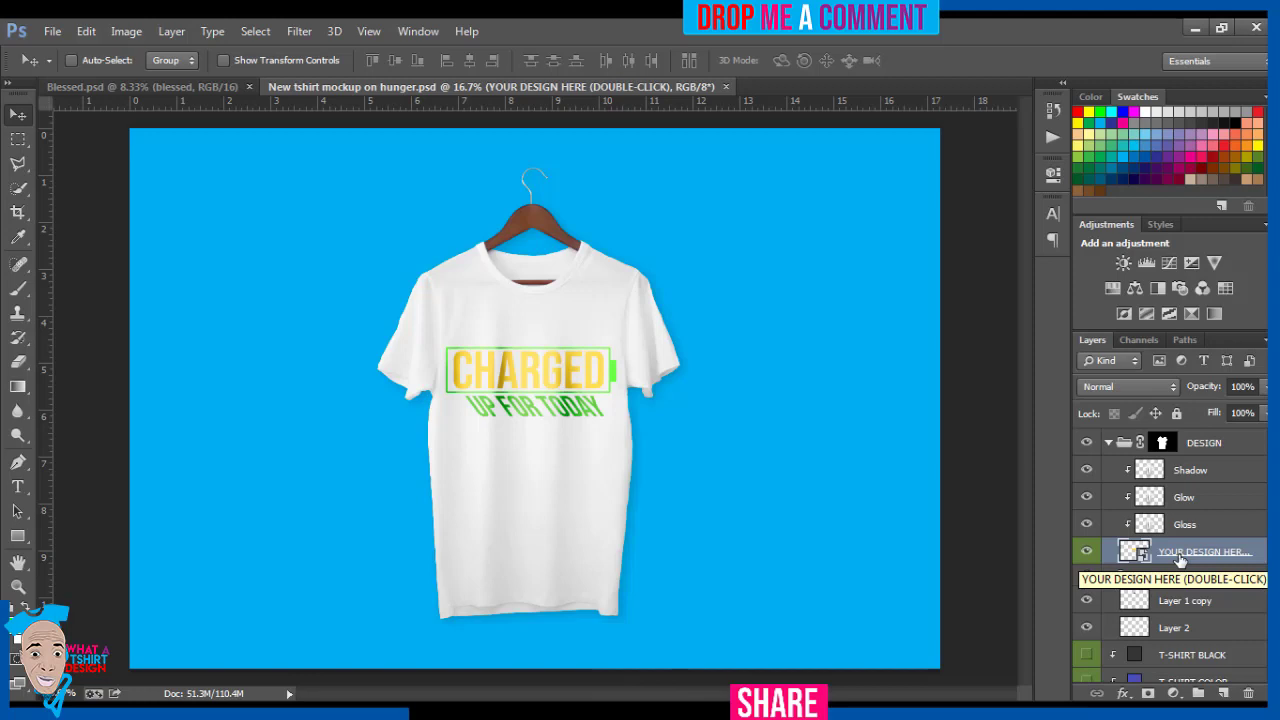
double_click(1180, 554)
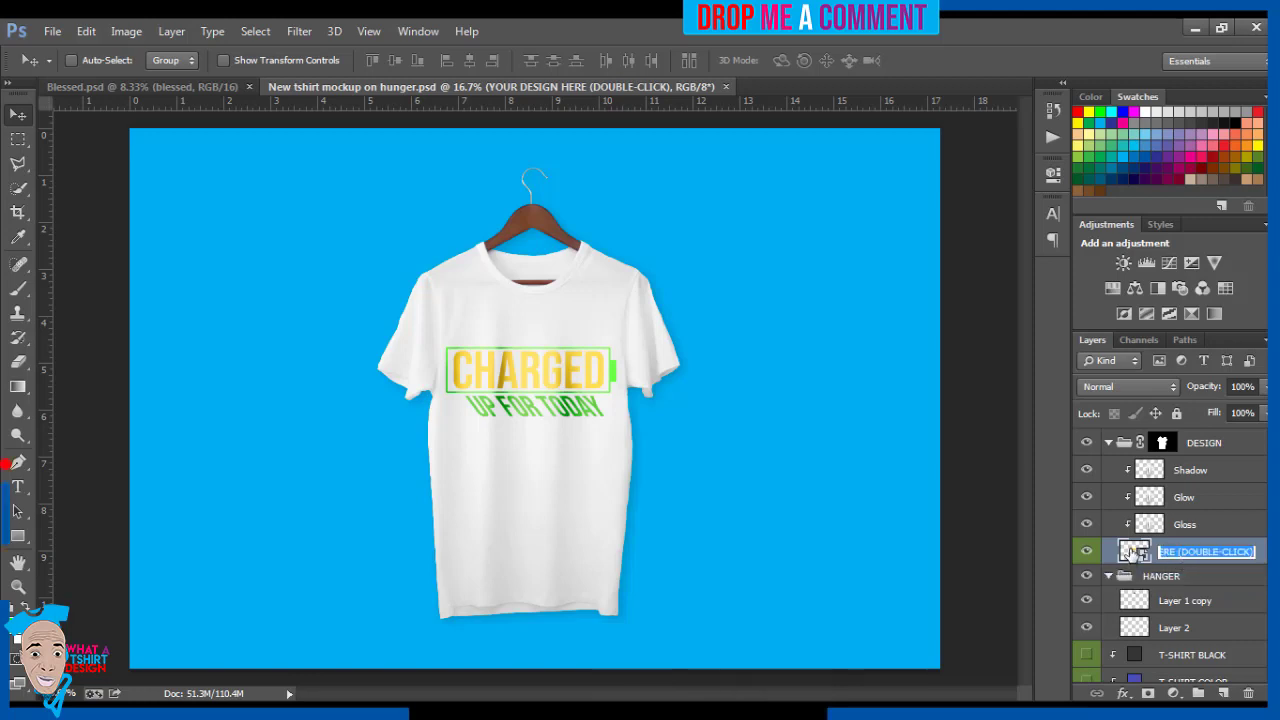
double_click(1131, 552)
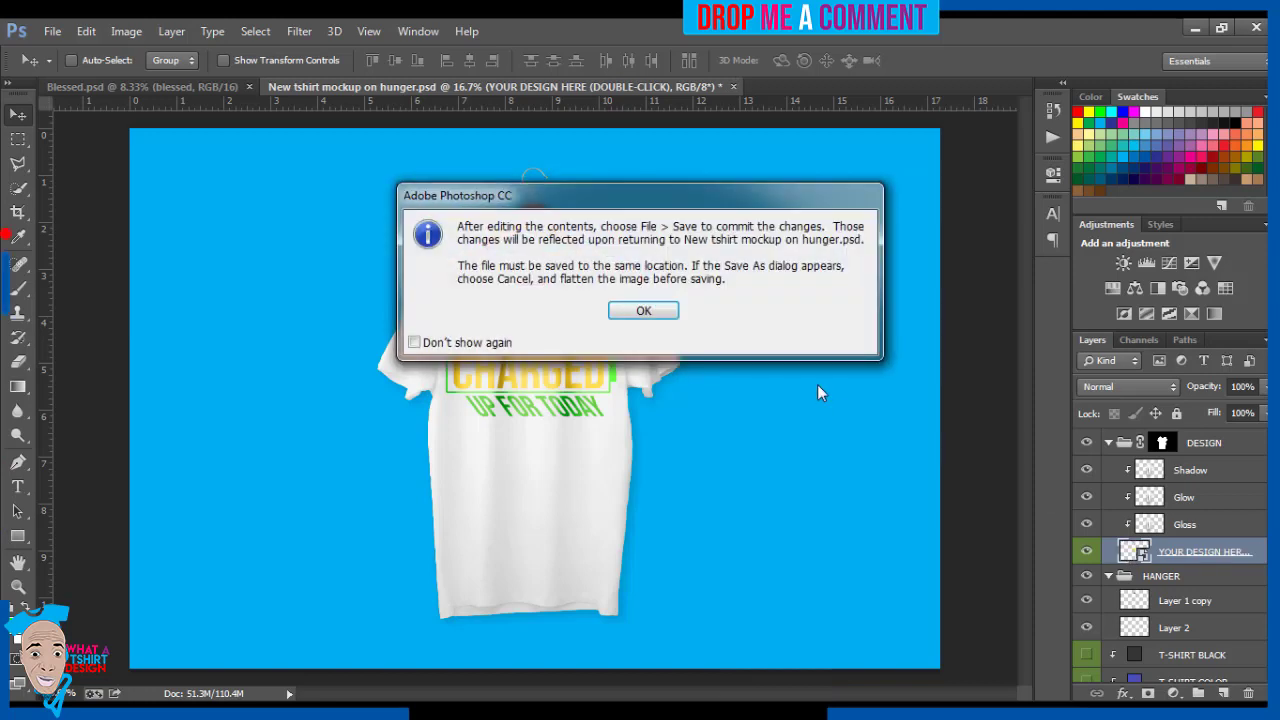
click(644, 311)
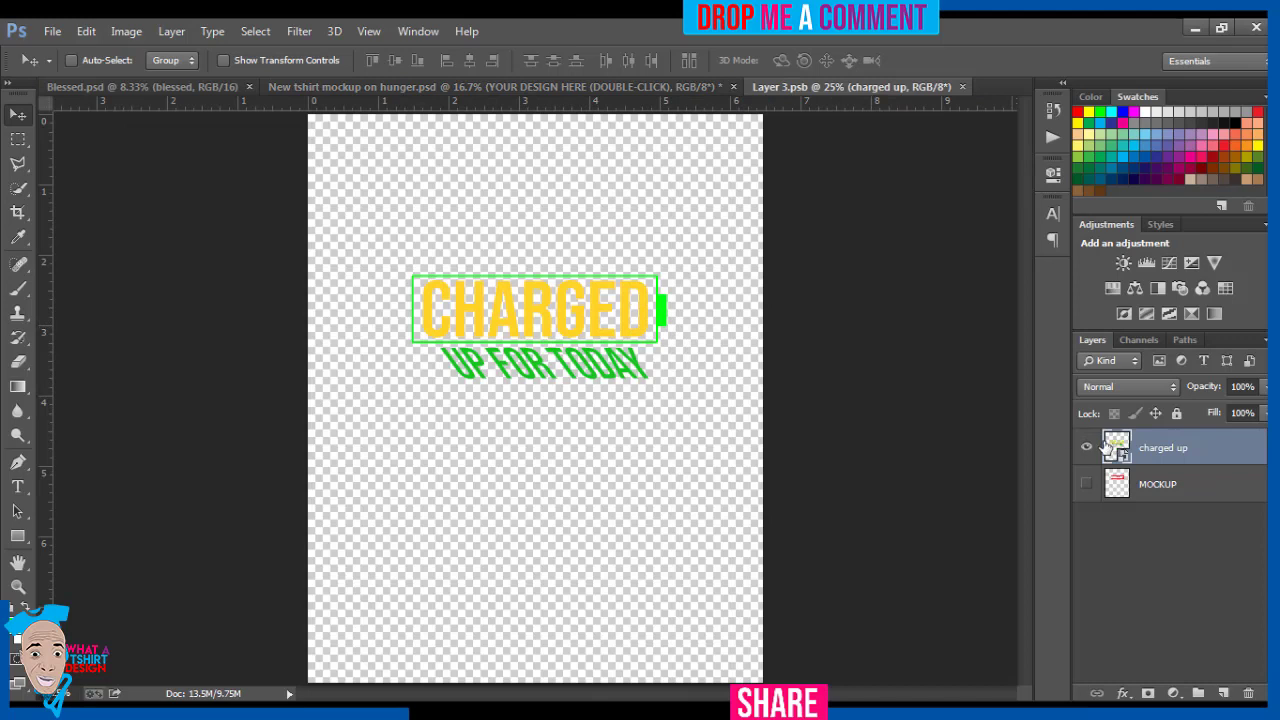
Hide the charged up layer and drag the Blessed PNG from Pictures onto the canvas
click(1087, 448)
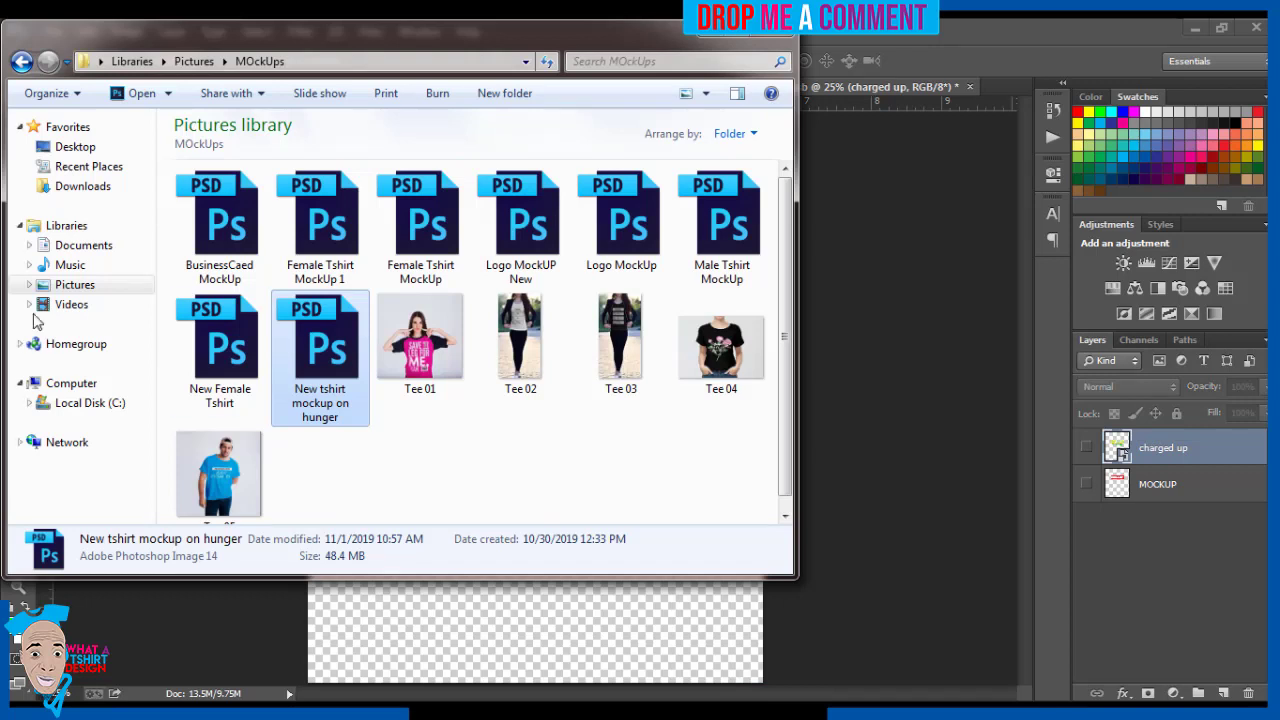
click(80, 287)
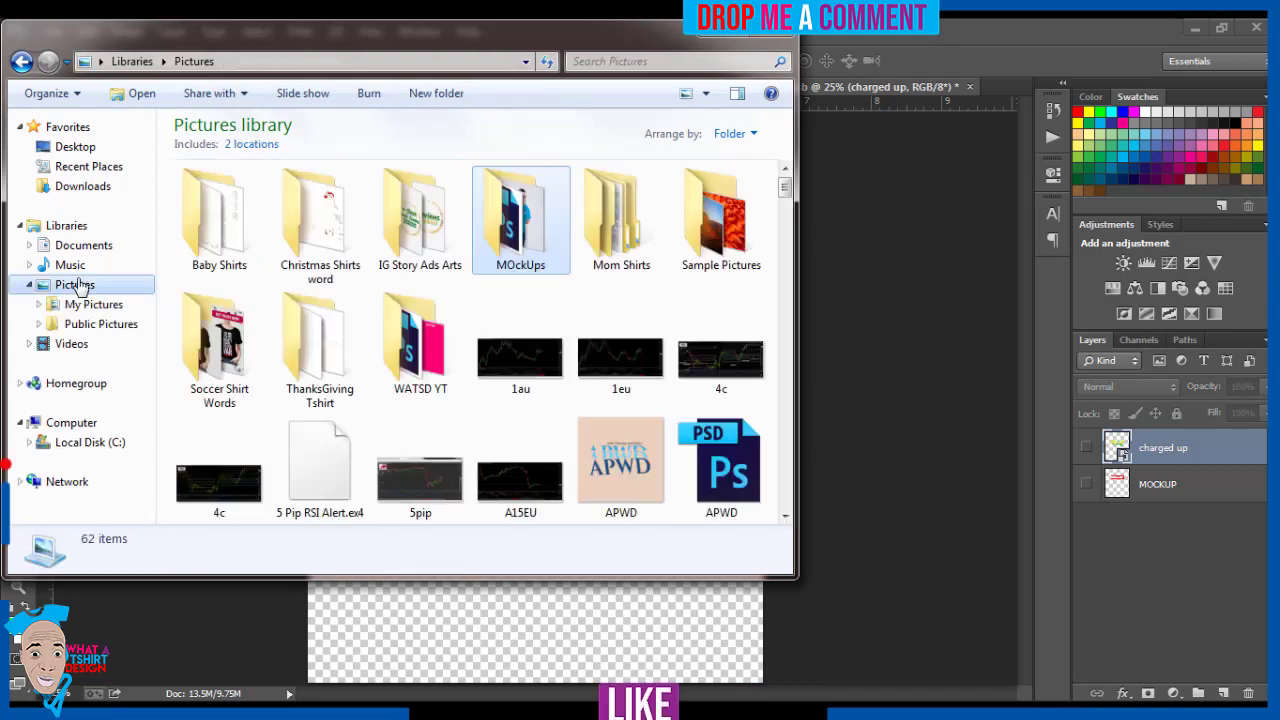
click(333, 348)
text(bl)
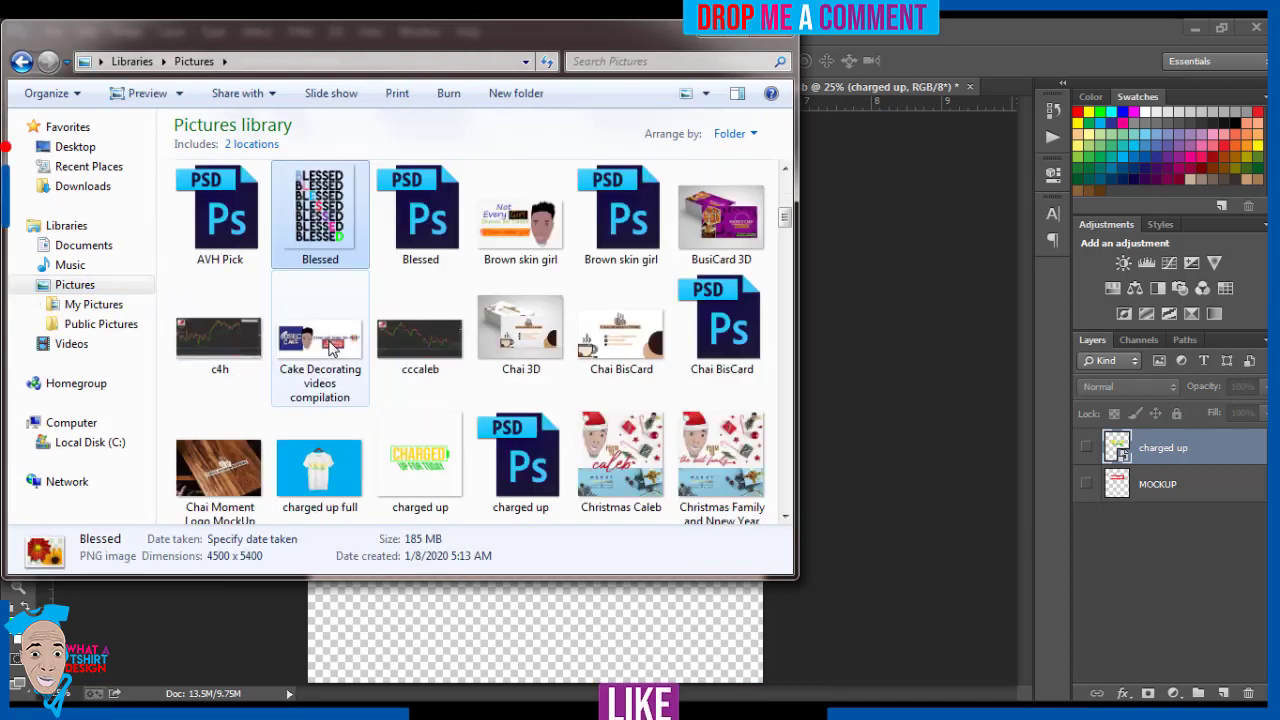
drag(329, 213, 501, 622)
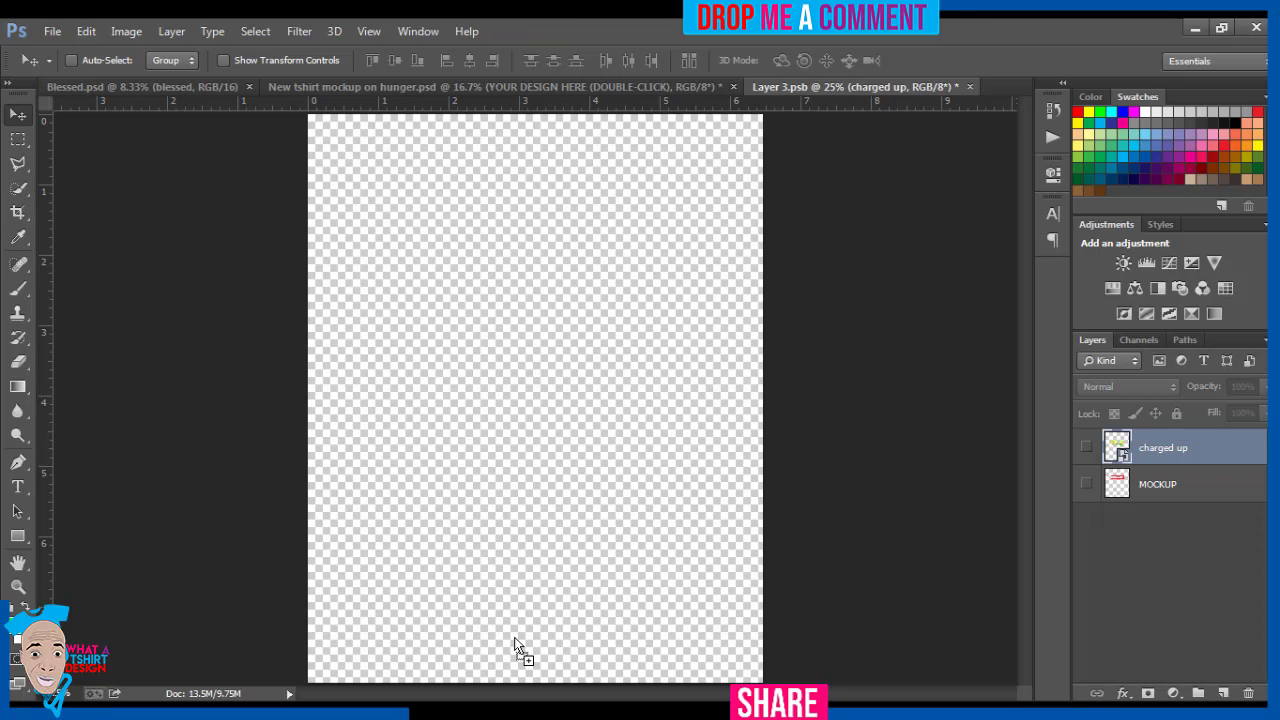
Place the Blessed PNG, scale it to about 30%, and nudge it slightly up and left
drag(515, 645, 532, 476)
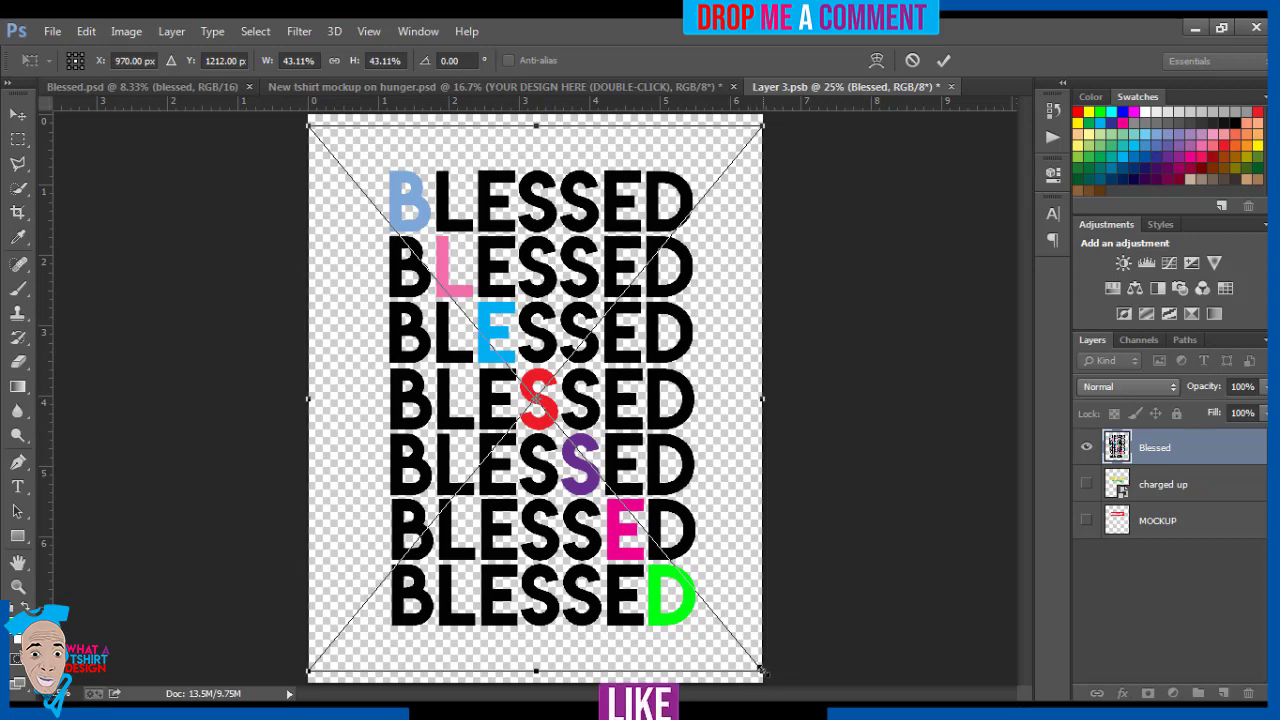
drag(762, 671, 695, 590)
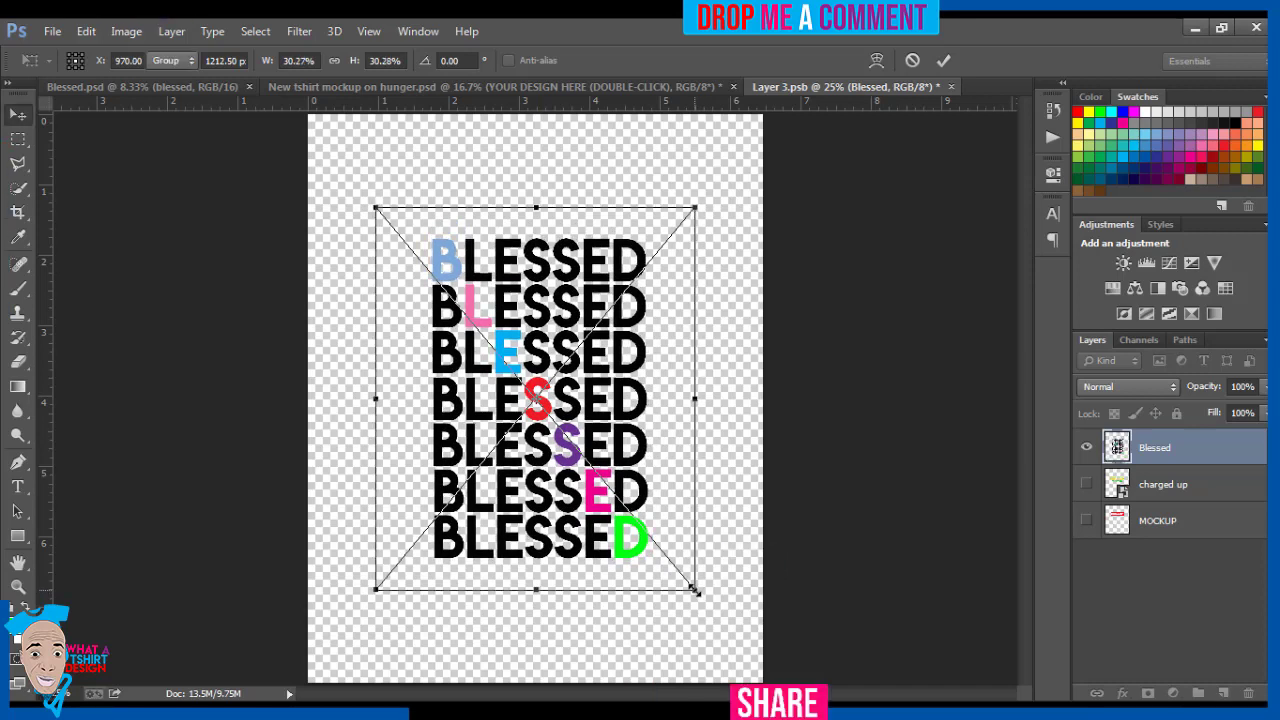
key(Return)
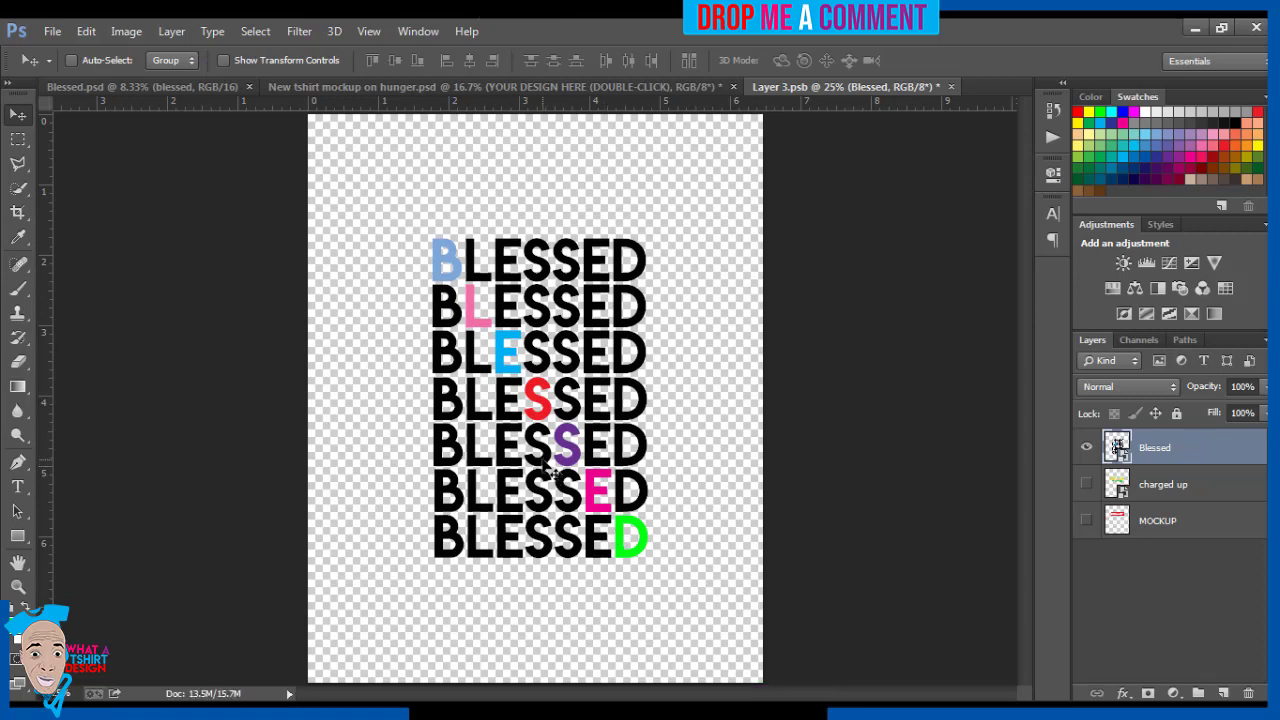
drag(547, 470, 536, 453)
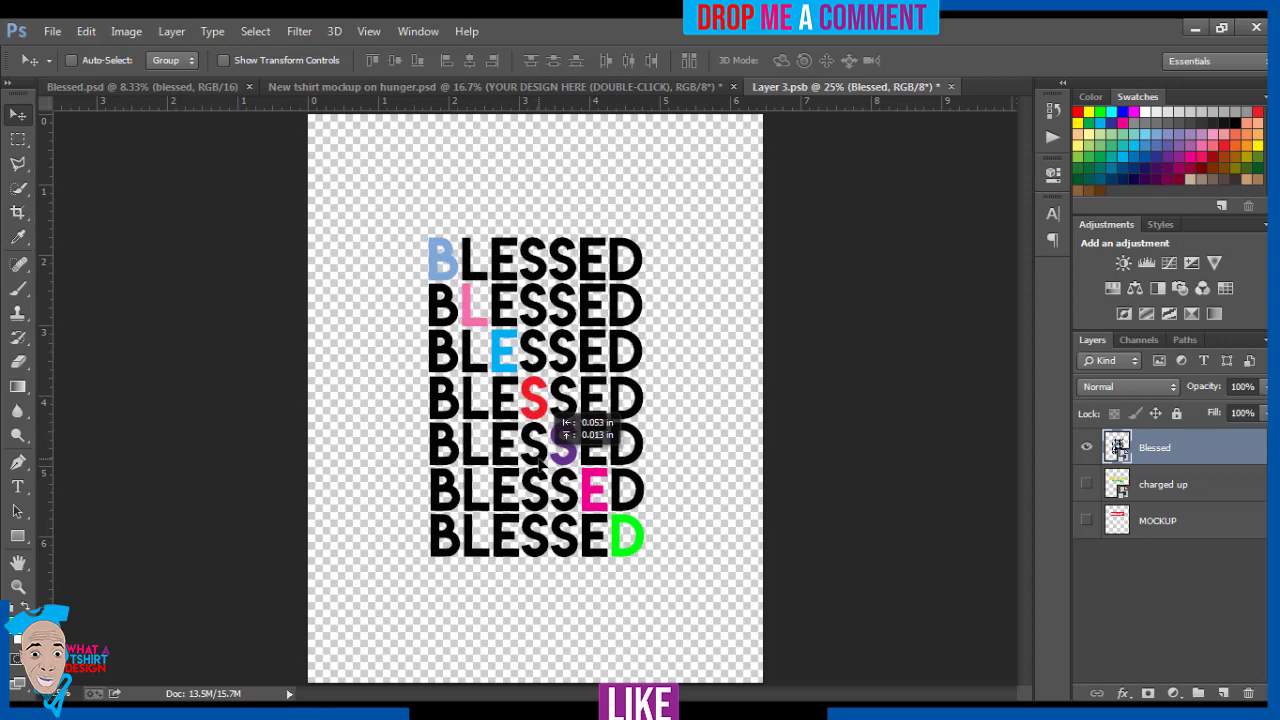
Save Layer 3.psb and return to the New tshirt mockup document
click(52, 31)
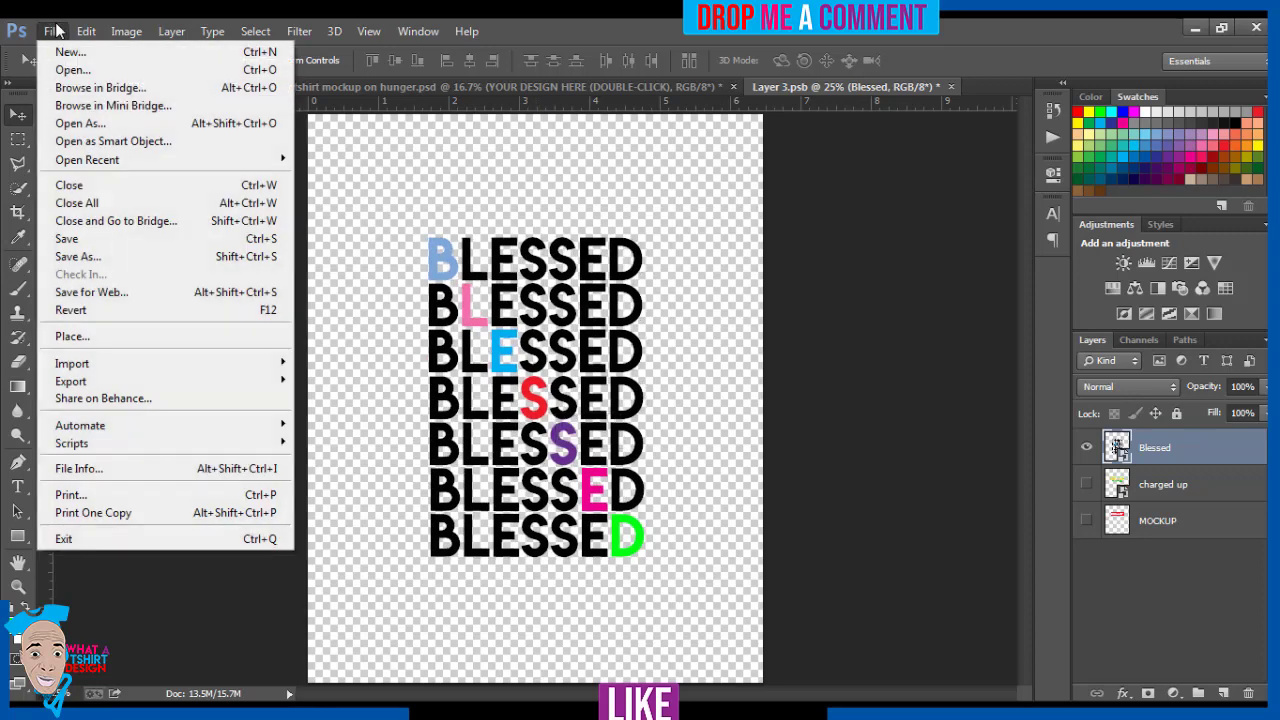
click(82, 238)
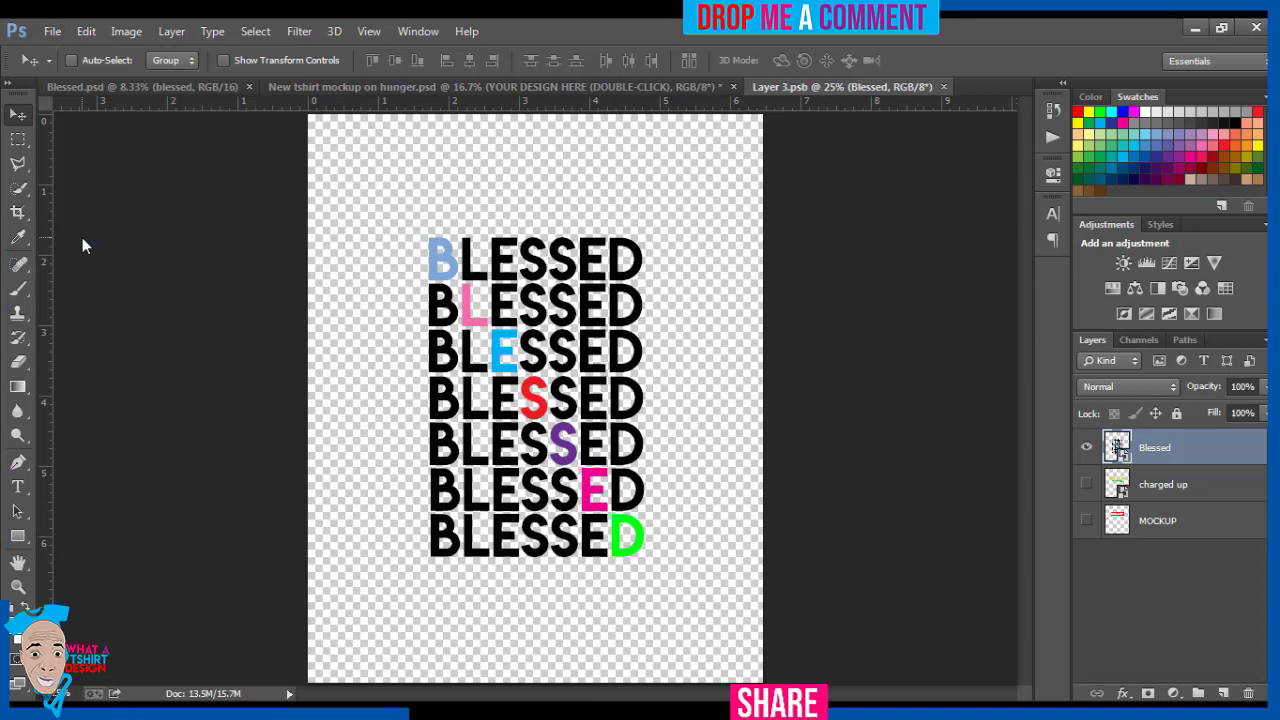
click(487, 87)
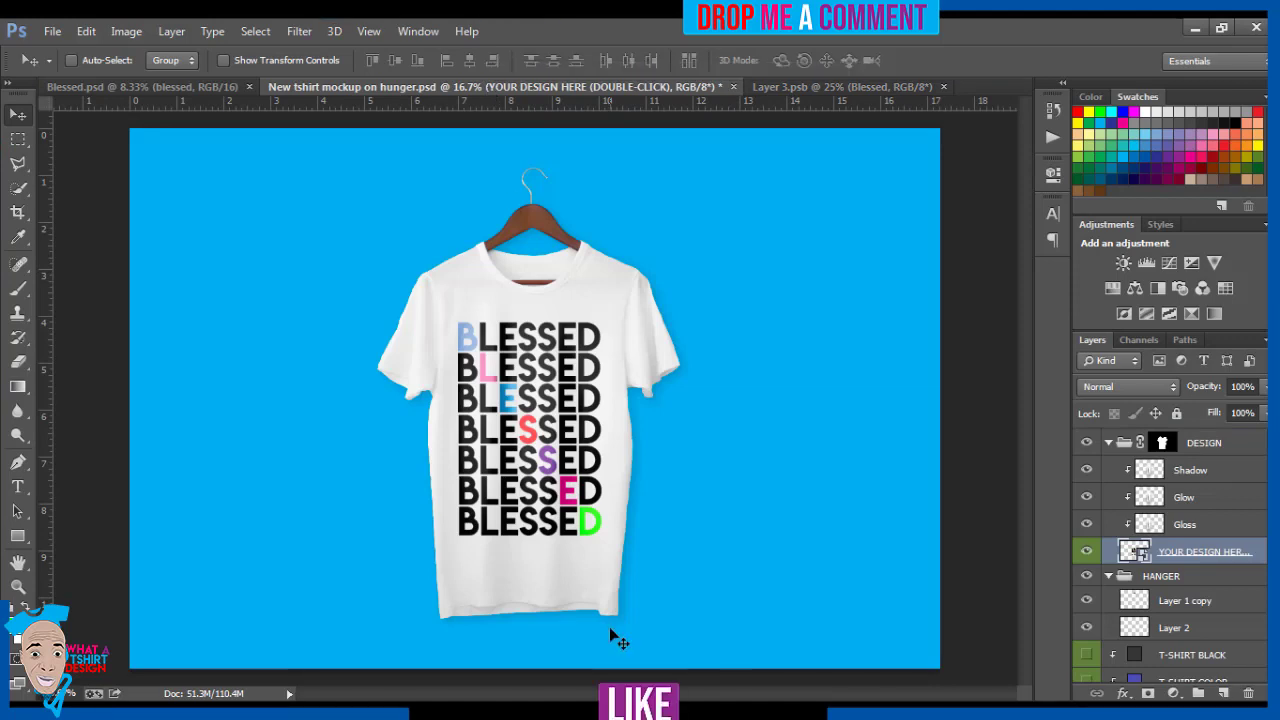
click(640, 719)
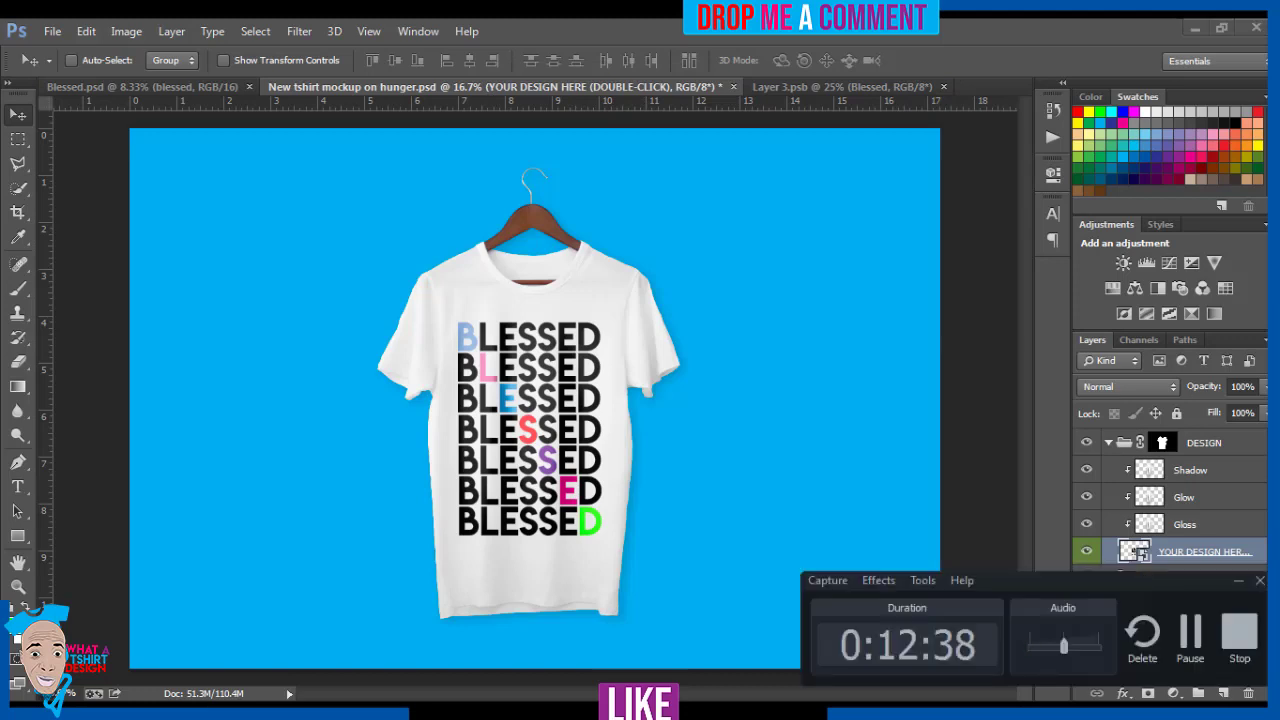